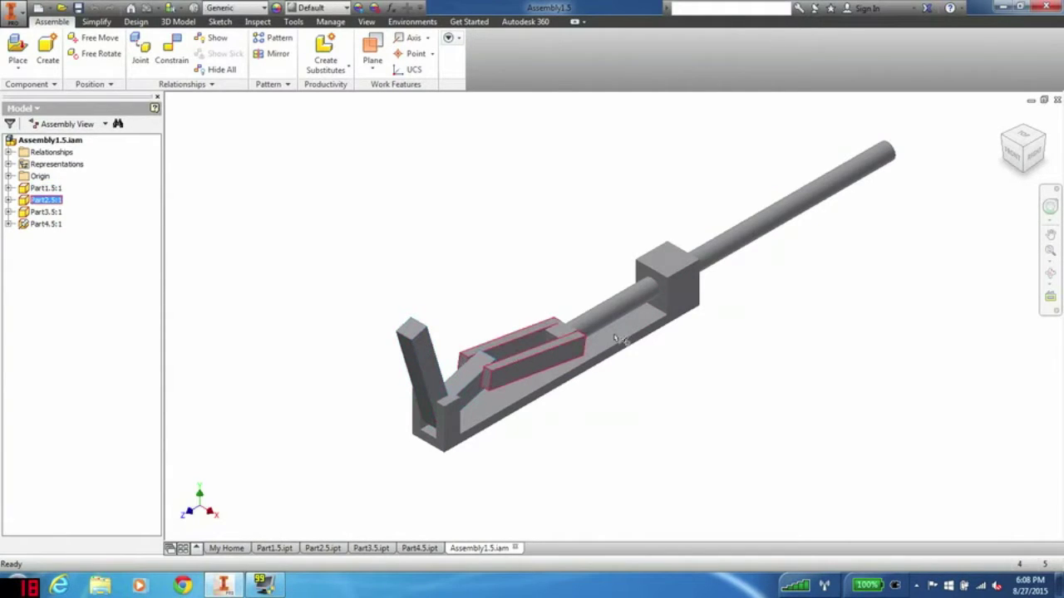
- Swing the L-shaped crank of the linkage assembly upright and examine how the parts move from the right side and home view
click(670, 335)
click(657, 329)
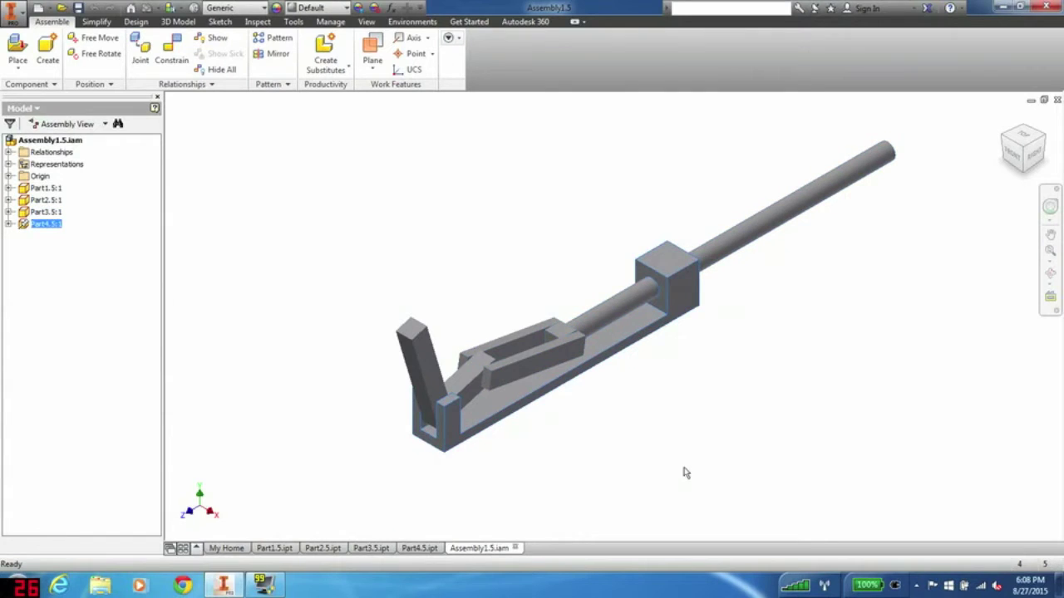
click(674, 467)
mouse_move(423, 350)
mouse_down()
mouse_move(388, 392)
mouse_move(370, 457)
mouse_move(366, 428)
mouse_move(412, 367)
mouse_move(433, 309)
mouse_move(423, 351)
mouse_move(370, 378)
mouse_move(354, 434)
mouse_move(390, 362)
mouse_move(413, 354)
mouse_up()
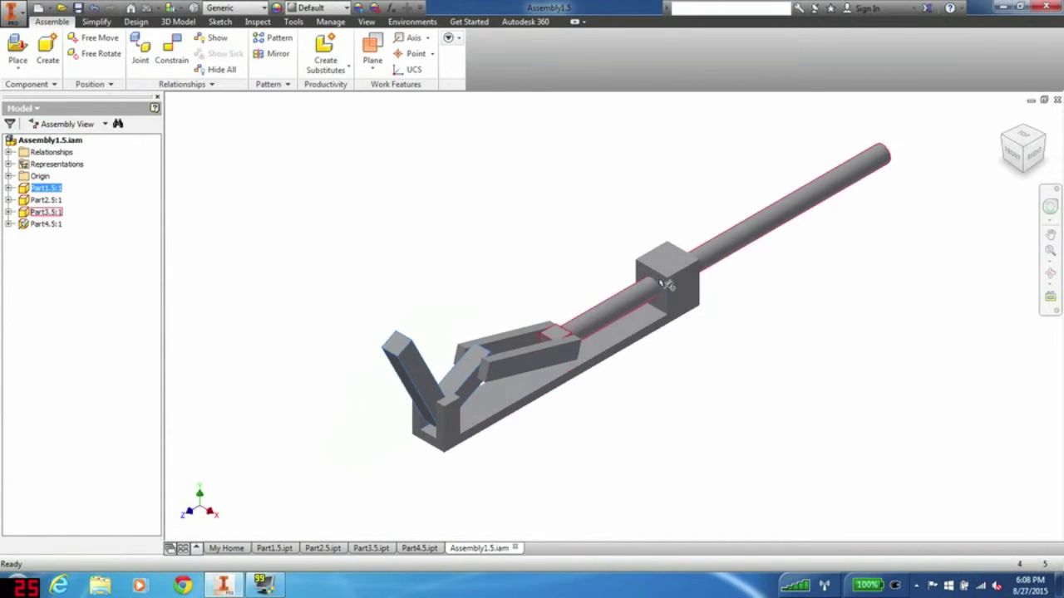
click(1037, 159)
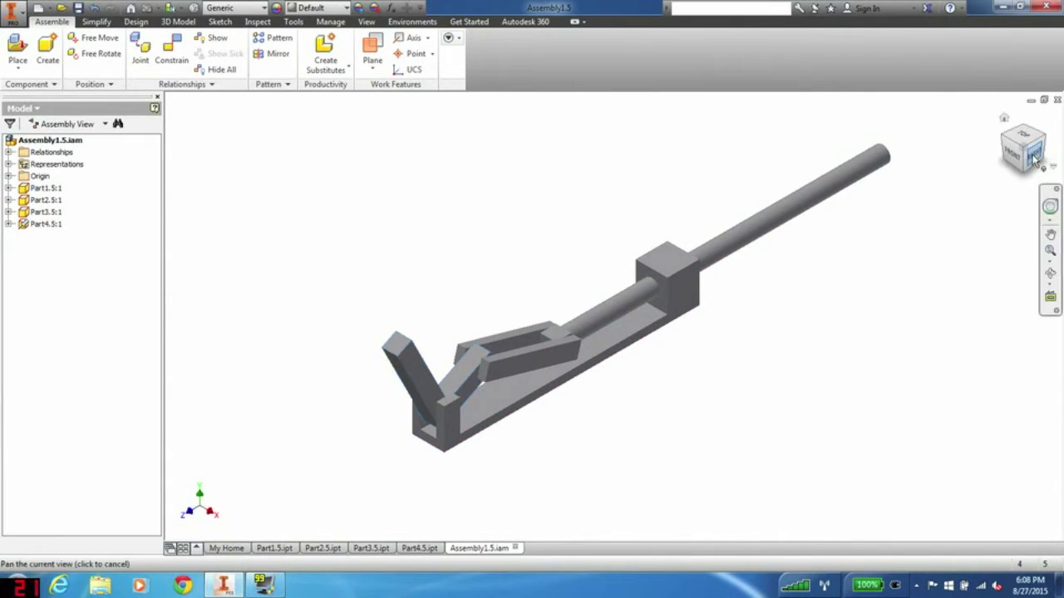
drag(415, 290, 618, 270)
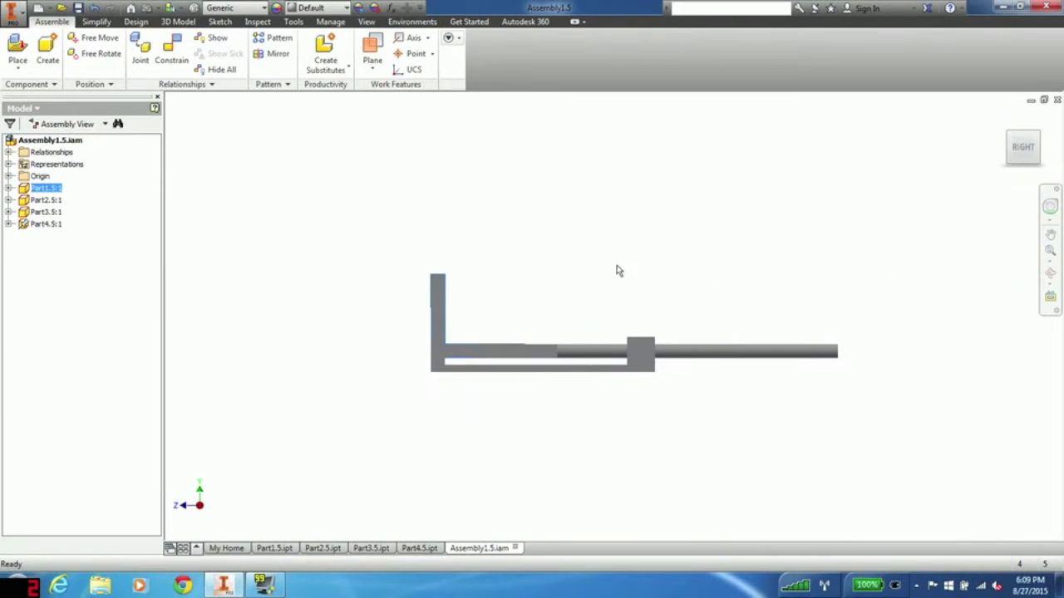
click(1012, 125)
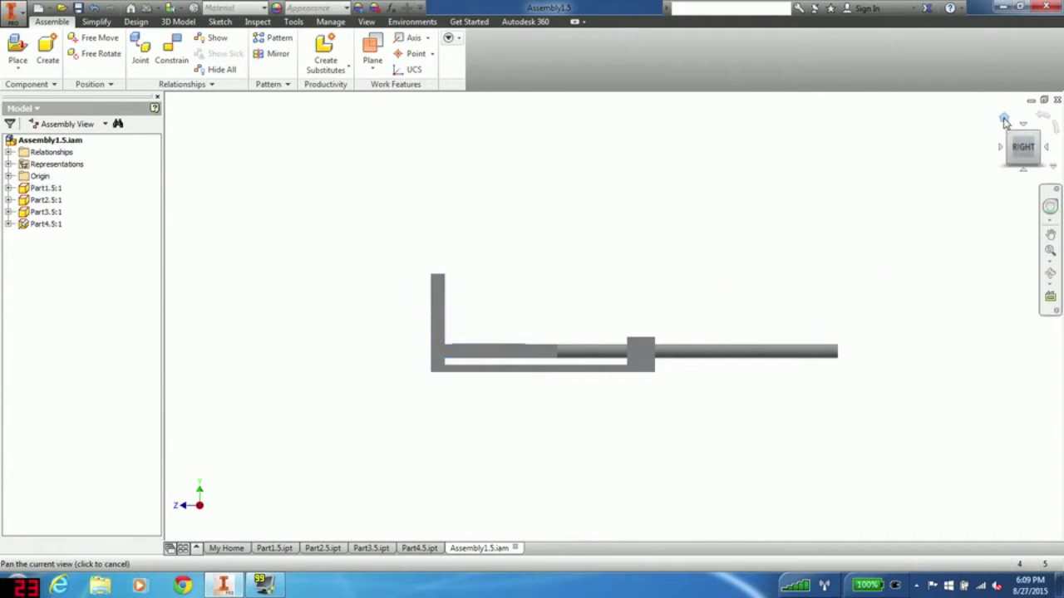
click(389, 414)
- Create a new part file
click(13, 12)
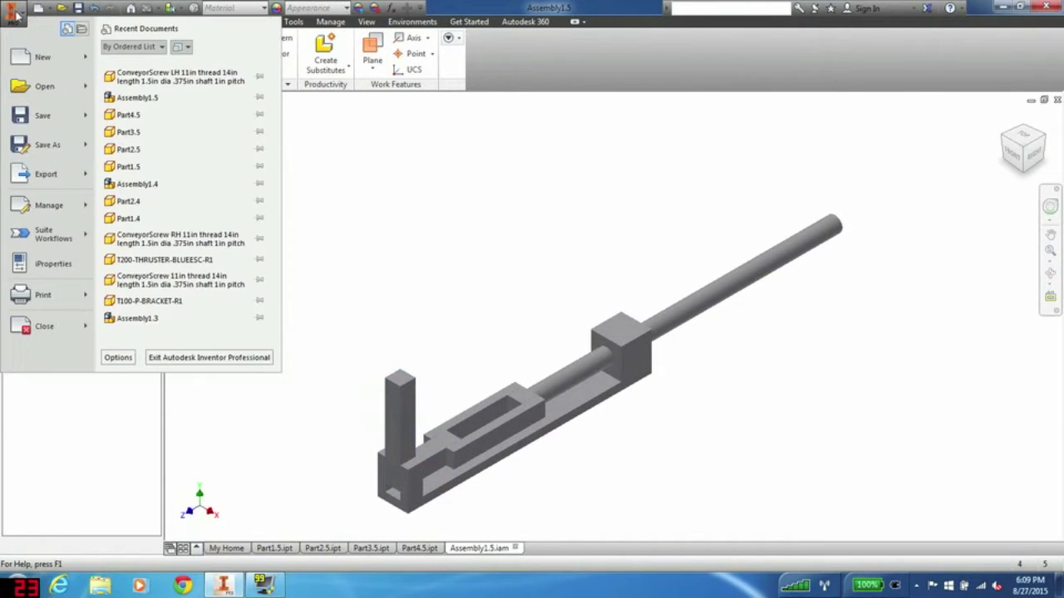
mouse_move(45, 57)
click(149, 166)
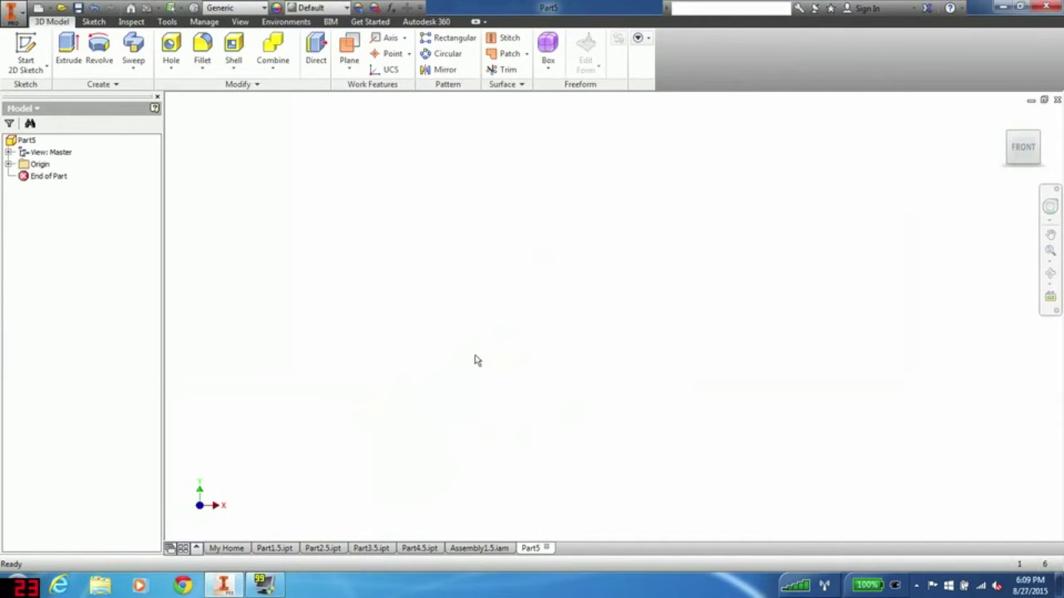
- Examine the finished L-shaped crank in Part1.5 from the home view, and return to the empty new part
click(276, 548)
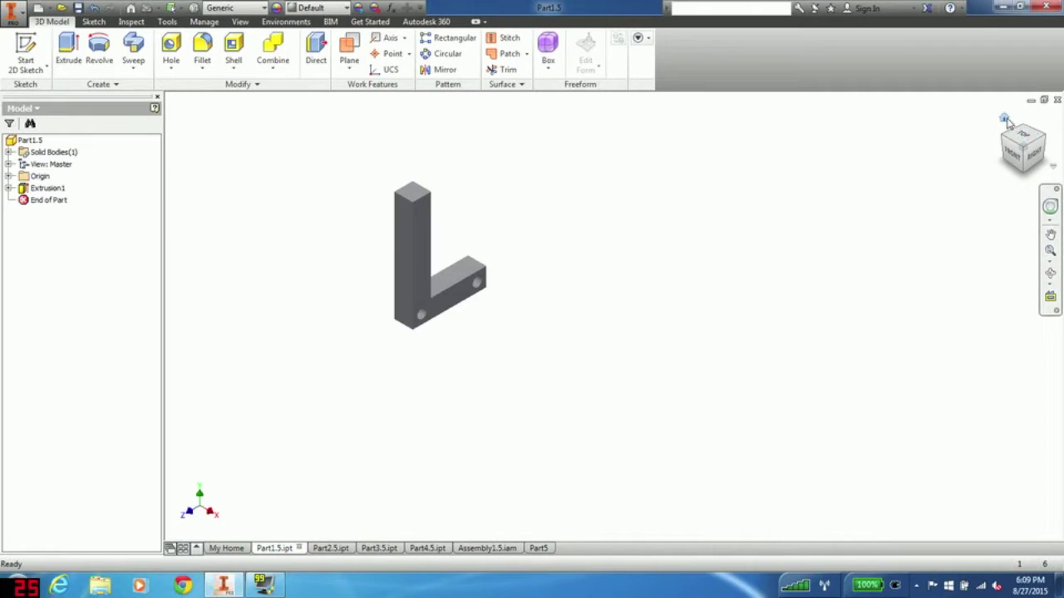
click(1004, 118)
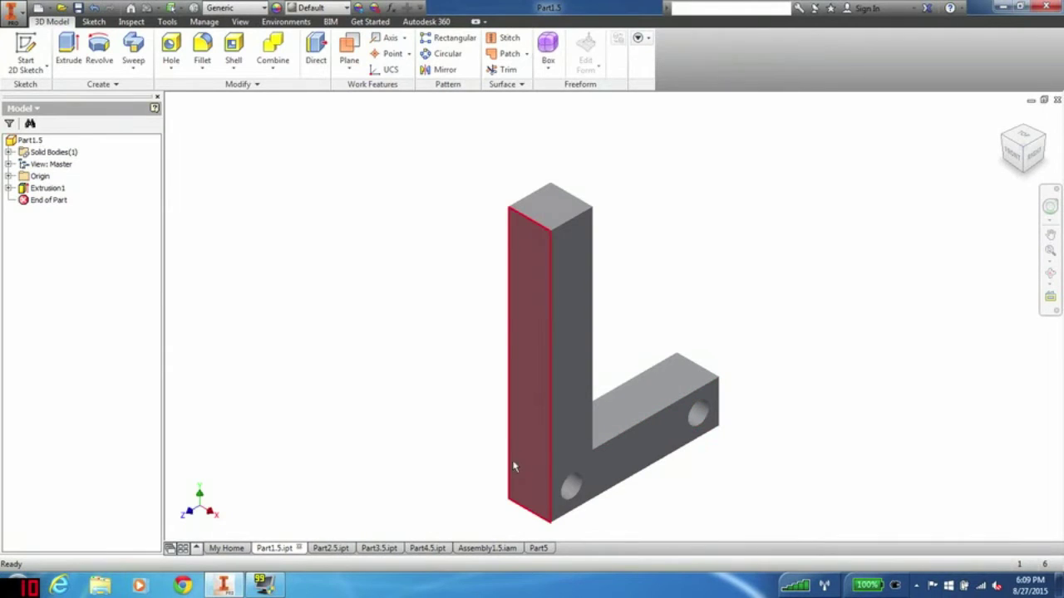
click(539, 550)
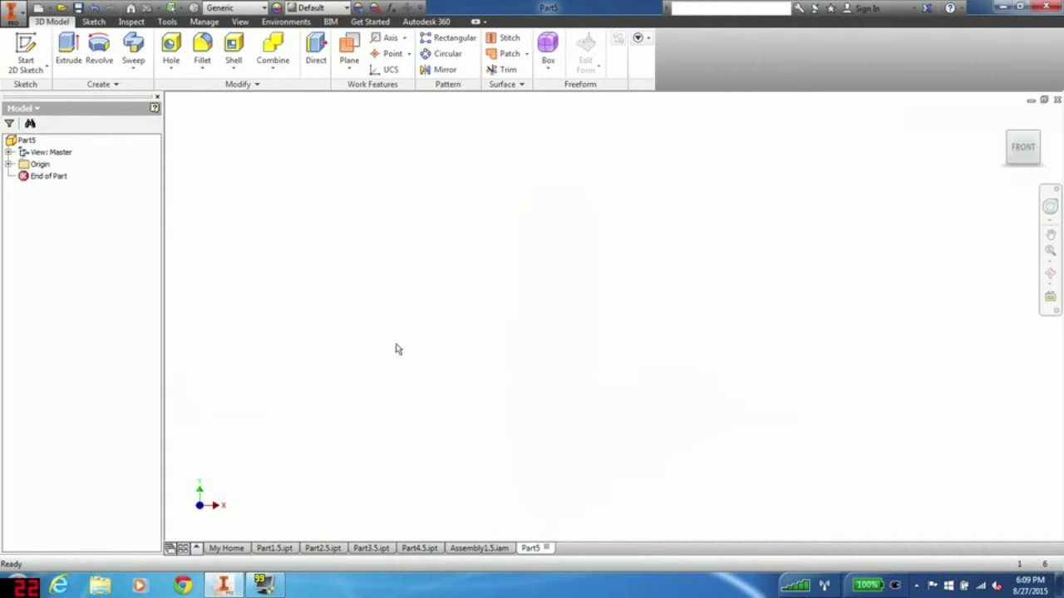
- Start a sketch on the YZ plane and draw a 1.5 in vertical line with a 1 in horizontal line from its lower end
click(25, 49)
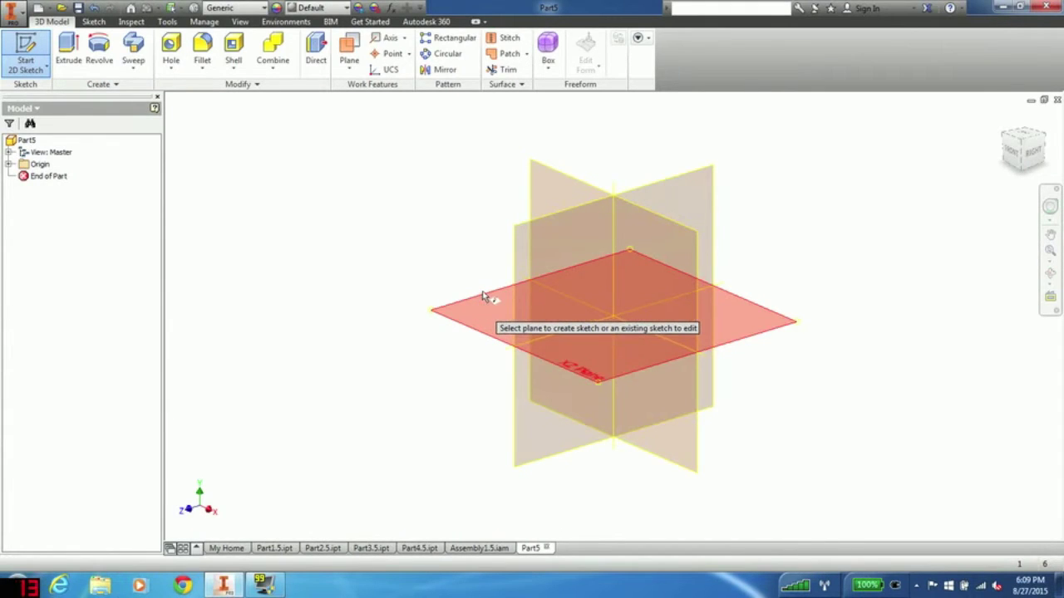
click(521, 261)
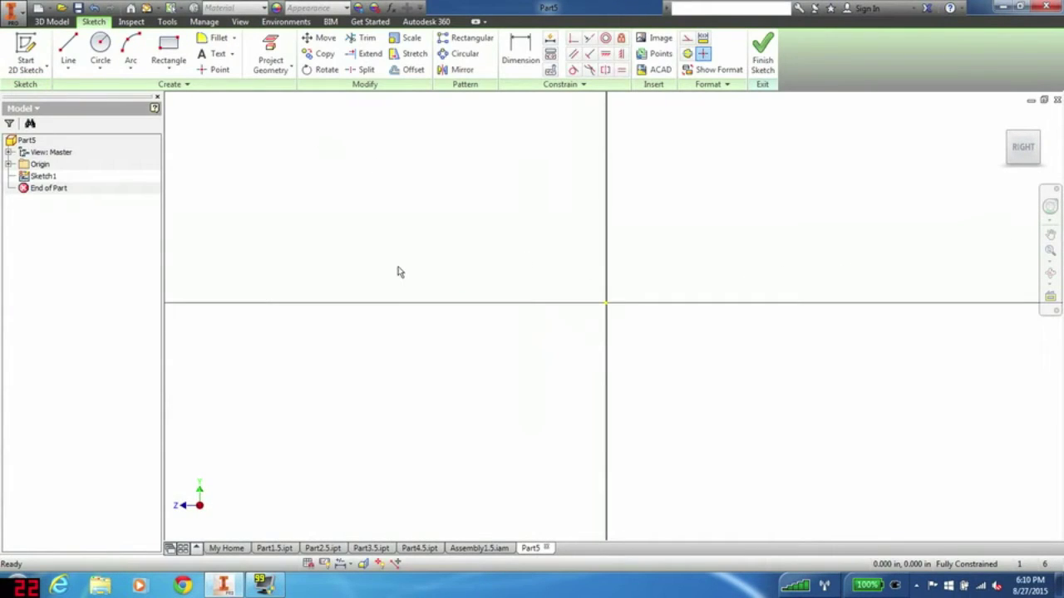
click(73, 48)
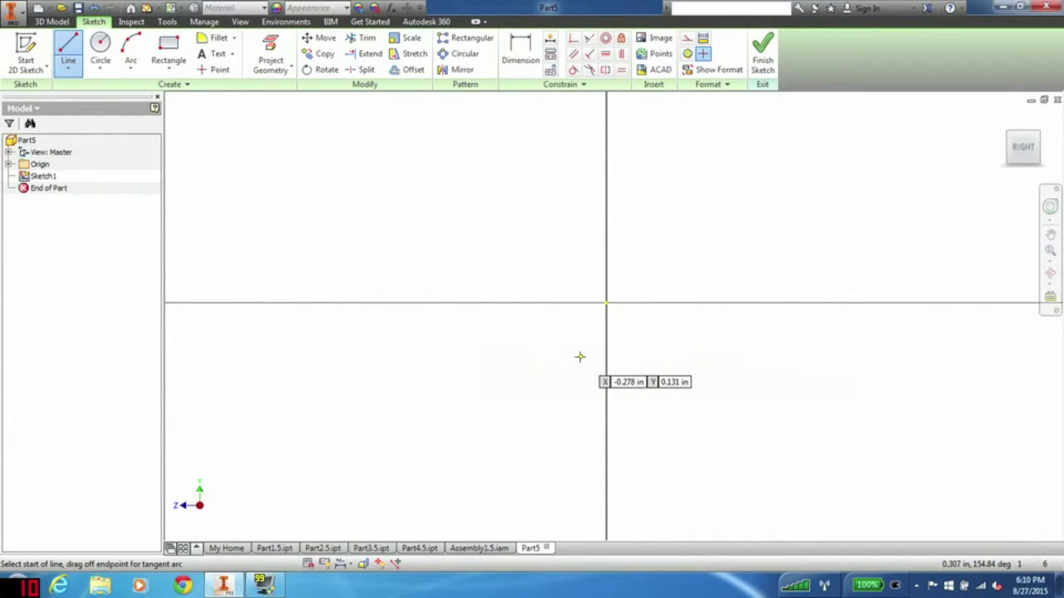
click(526, 147)
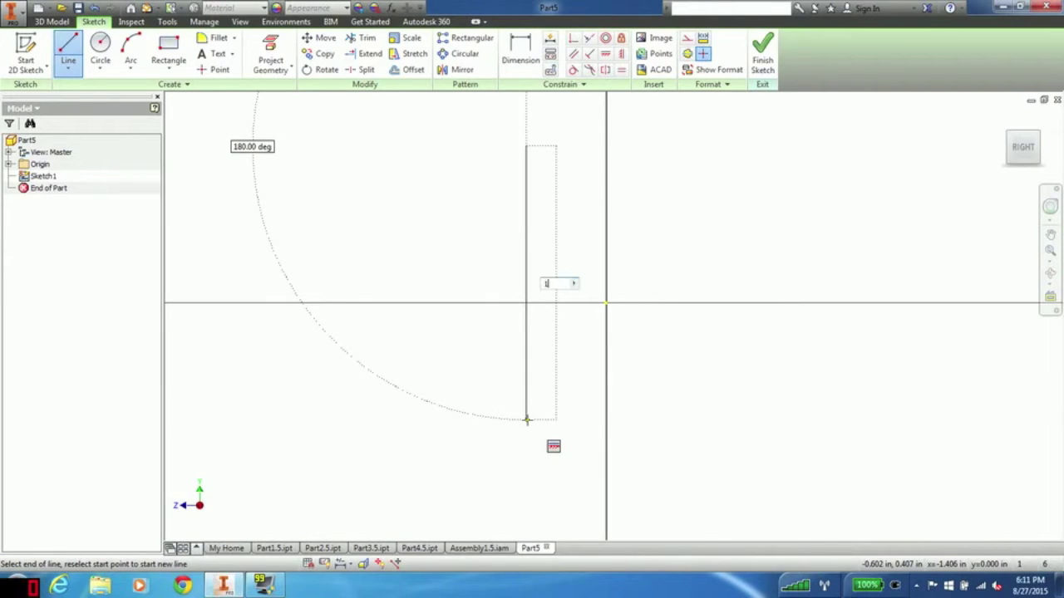
key(Return)
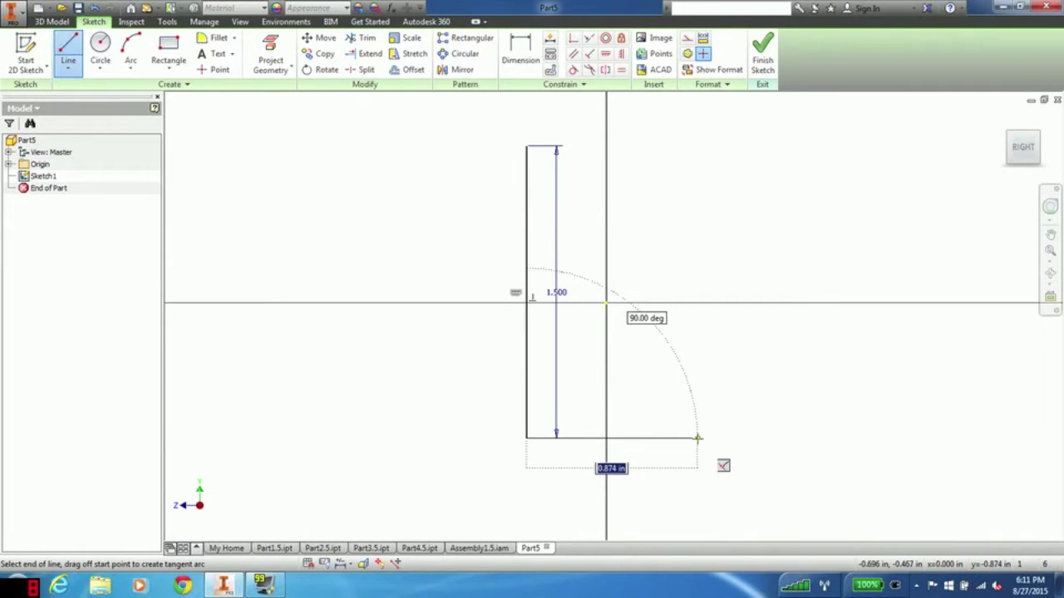
text(1)
key(Return)
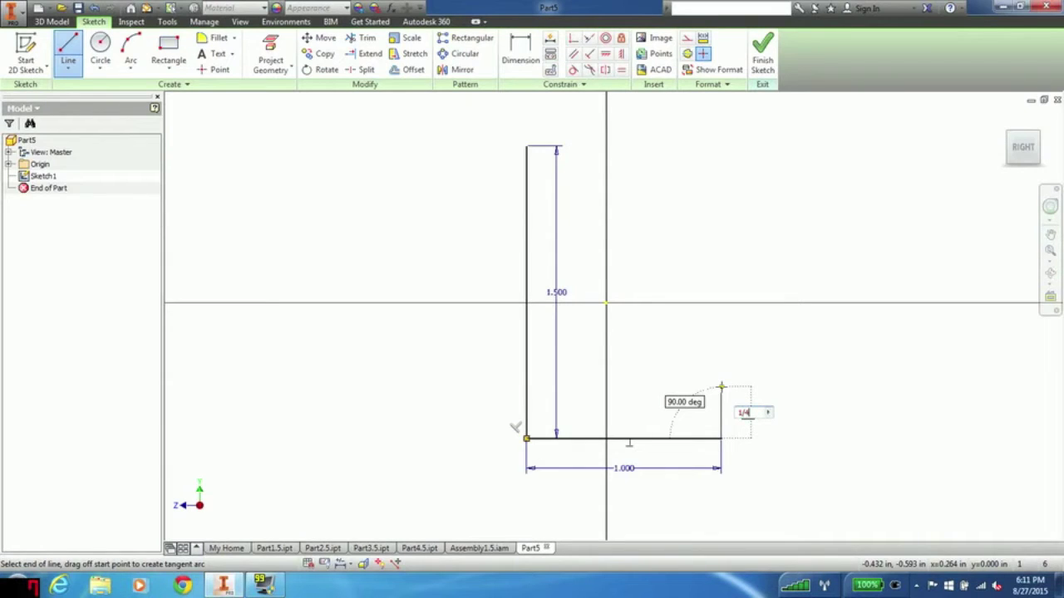
- Complete the closed L profile with a 1/4 in end edge, a 0.75 in inner horizontal edge, and a 0.25 in wide upright
key(Return)
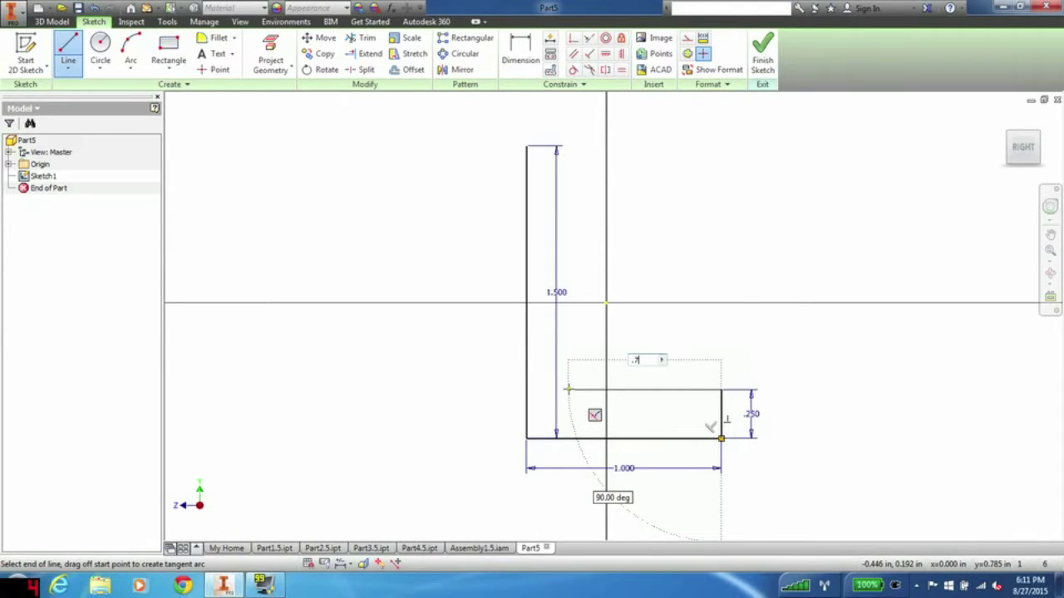
key(Return)
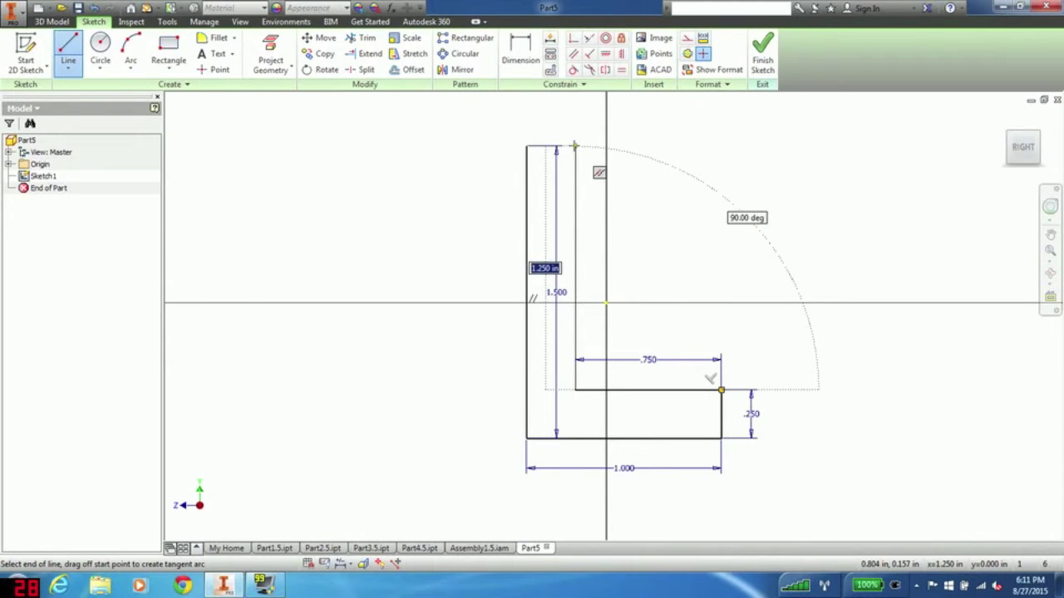
click(574, 146)
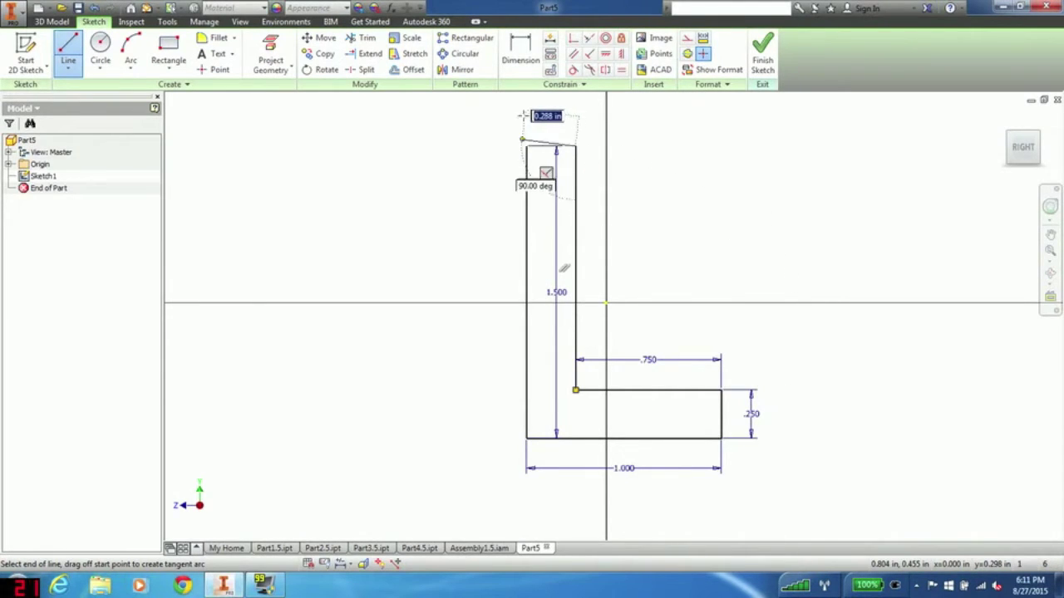
click(526, 146)
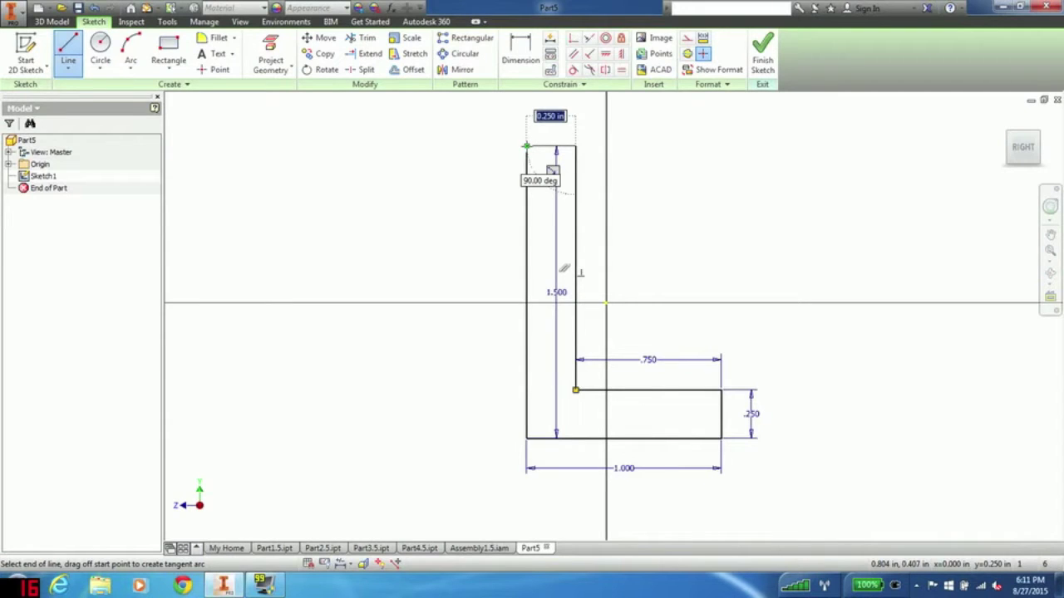
click(526, 146)
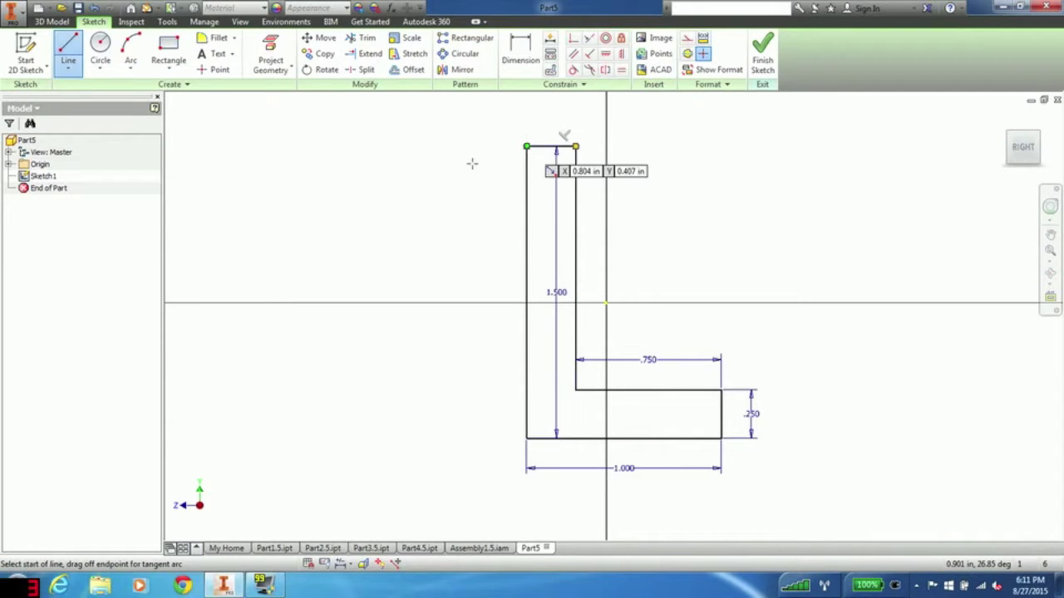
right_click(411, 239)
click(453, 240)
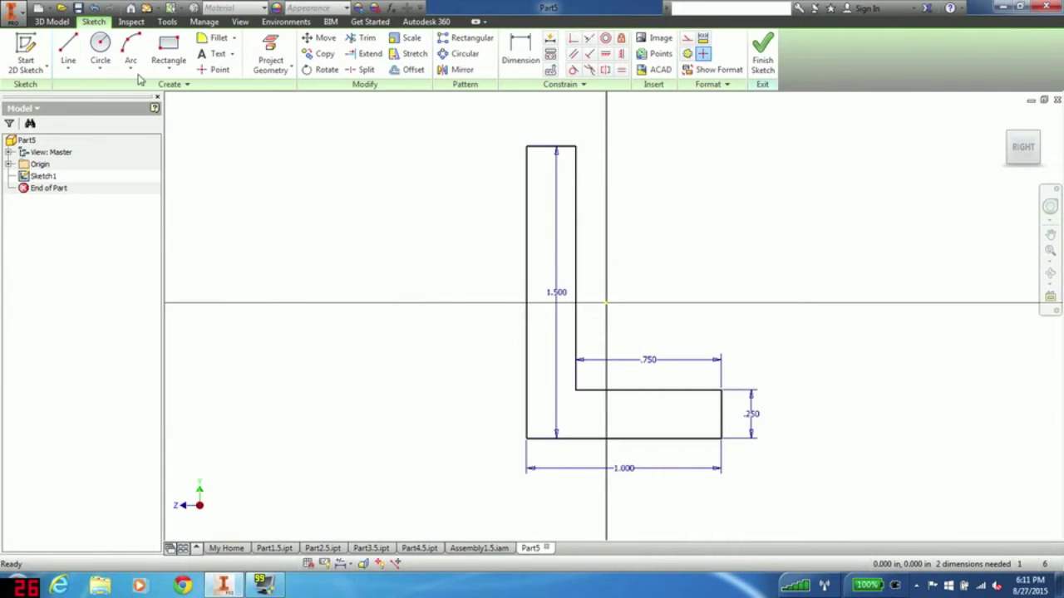
- Draw a circle of 1/8 in diameter centred in the lower corner of the L profile
click(100, 54)
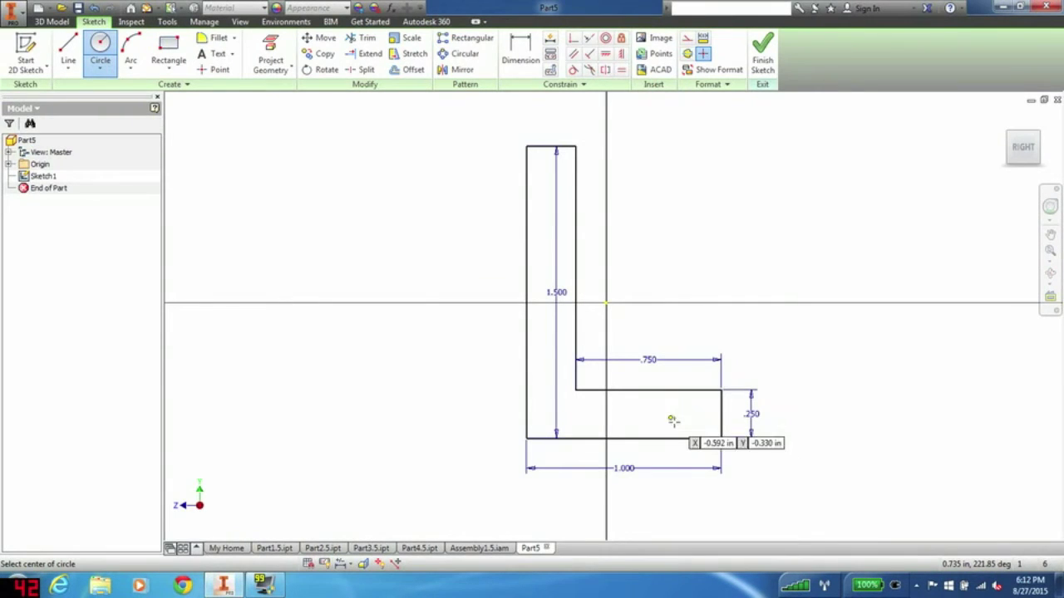
middle_drag(634, 486, 650, 445)
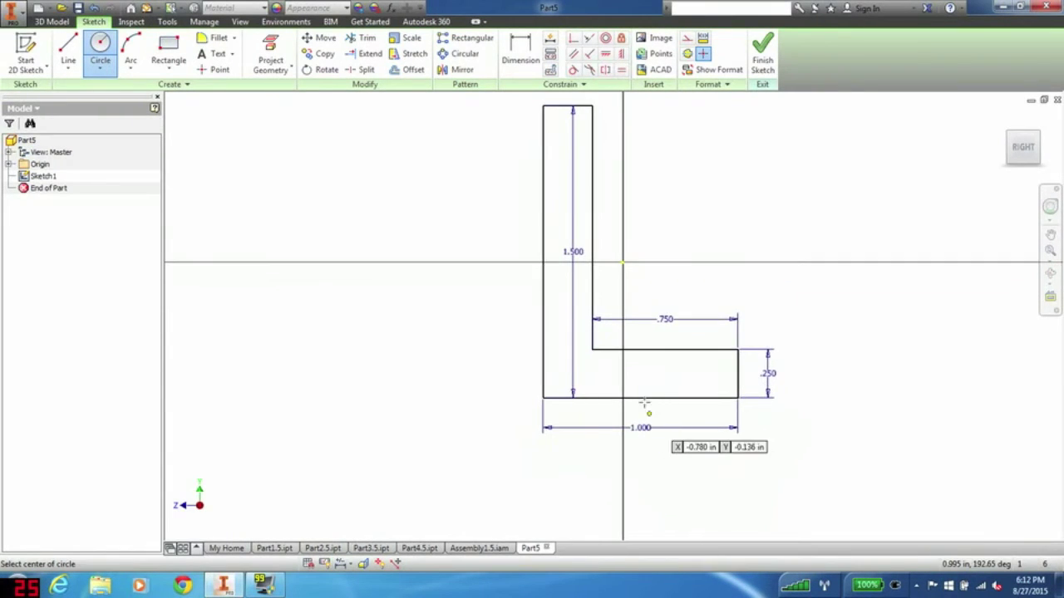
scroll(658, 430, down, 2)
scroll(632, 388, up, 5)
middle_drag(685, 369, 673, 378)
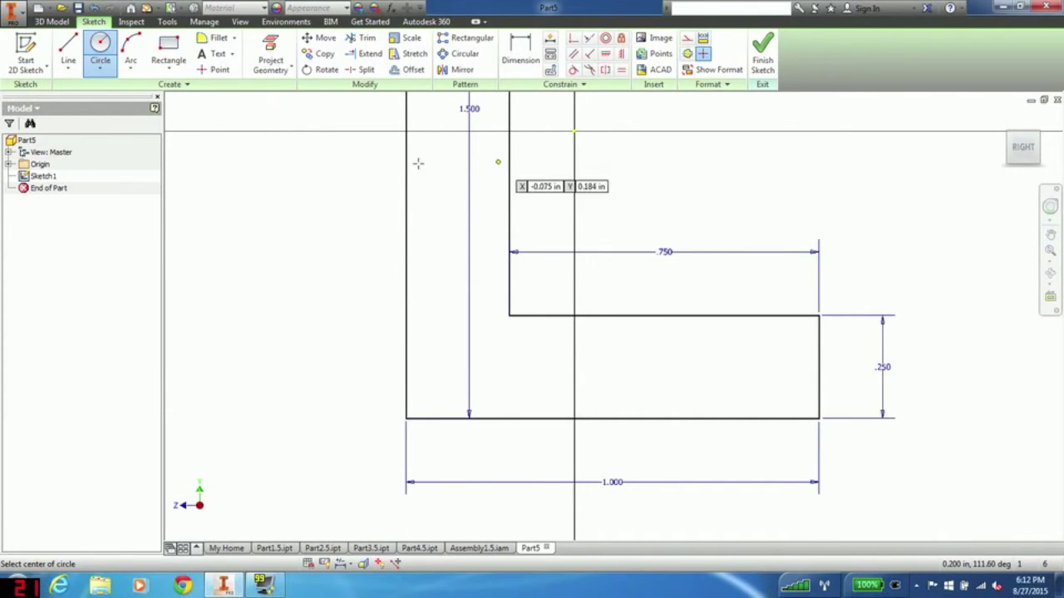
click(457, 366)
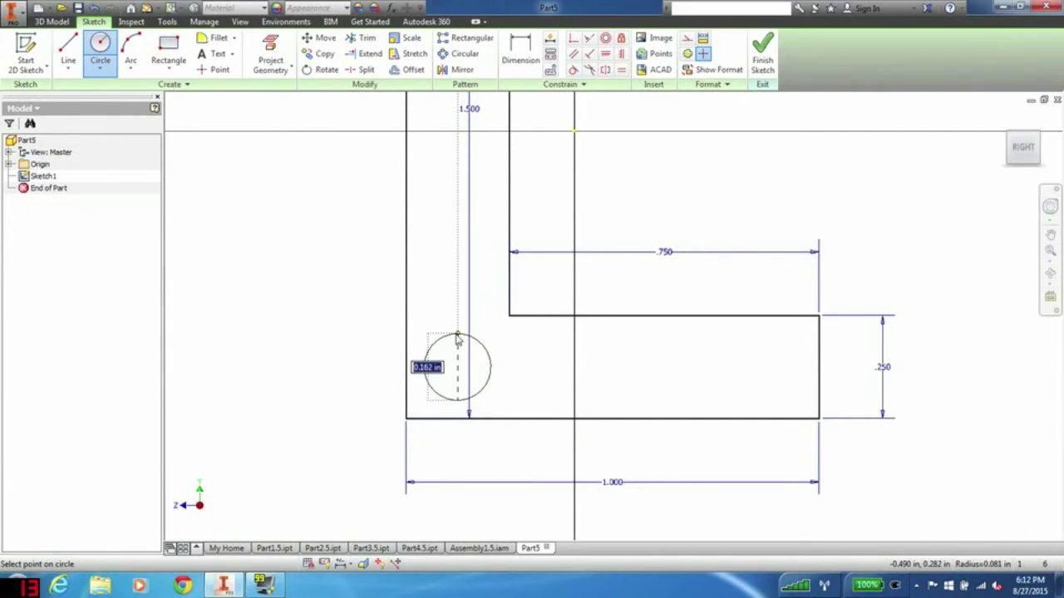
text(1)
text(/8)
key(Return)
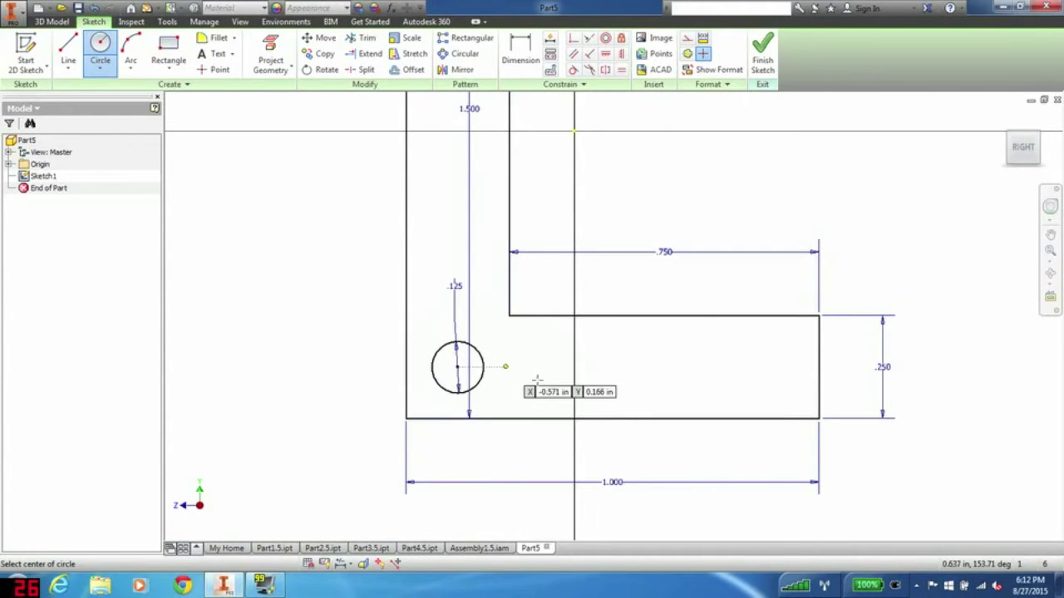
- Draw a second circle of 0.125 in diameter near the free end of the short leg, level with the corner circle
click(767, 367)
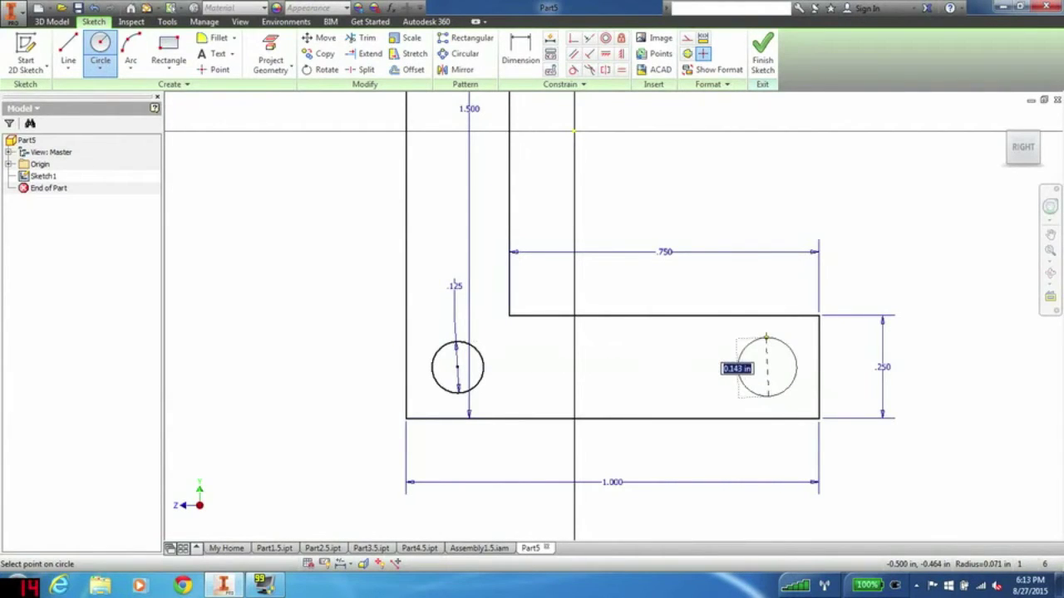
text(.125)
key(Return)
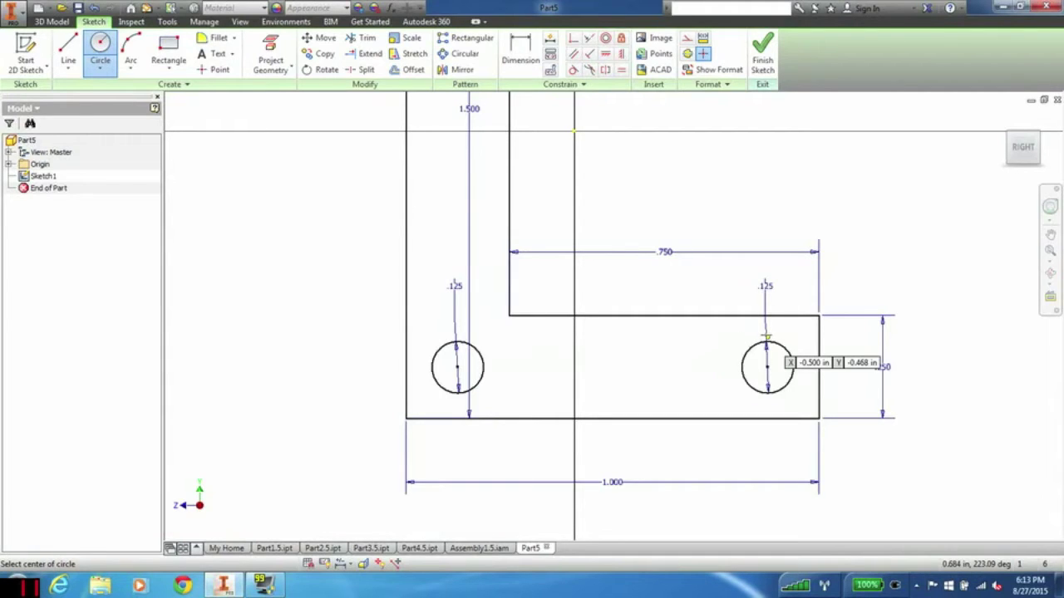
- Dimension the end circle's centre 1/8 in from the short leg's end edge and finish the sketch
click(520, 54)
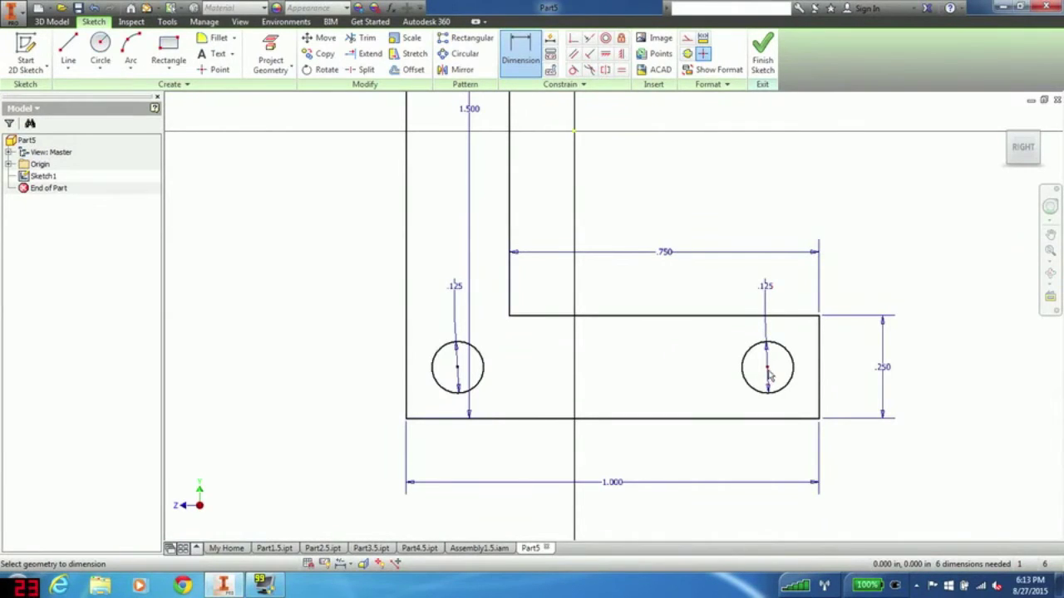
click(821, 381)
click(767, 367)
click(798, 199)
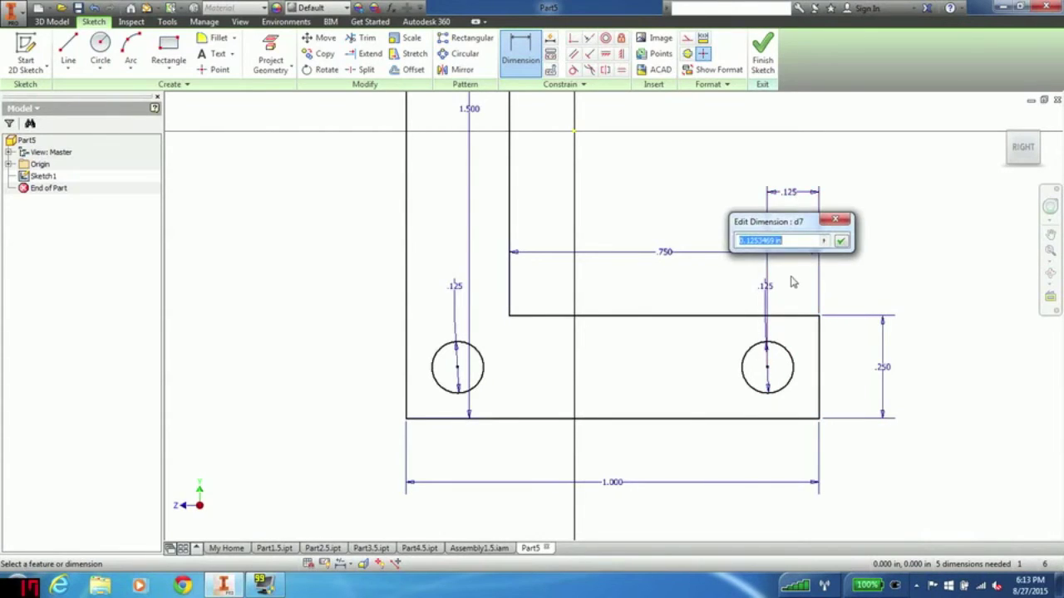
text(1/8)
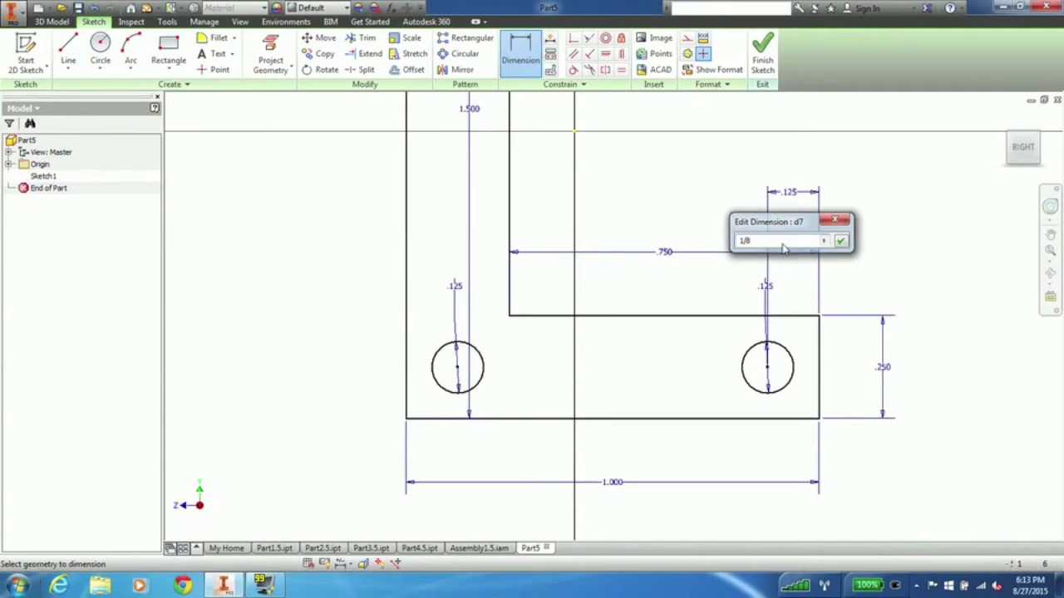
click(840, 240)
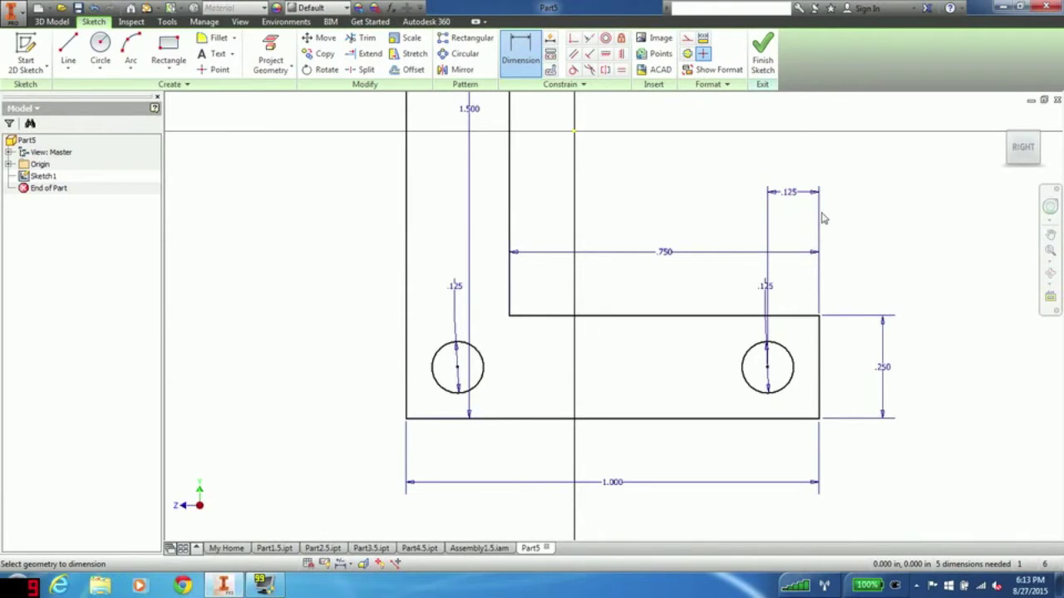
click(762, 56)
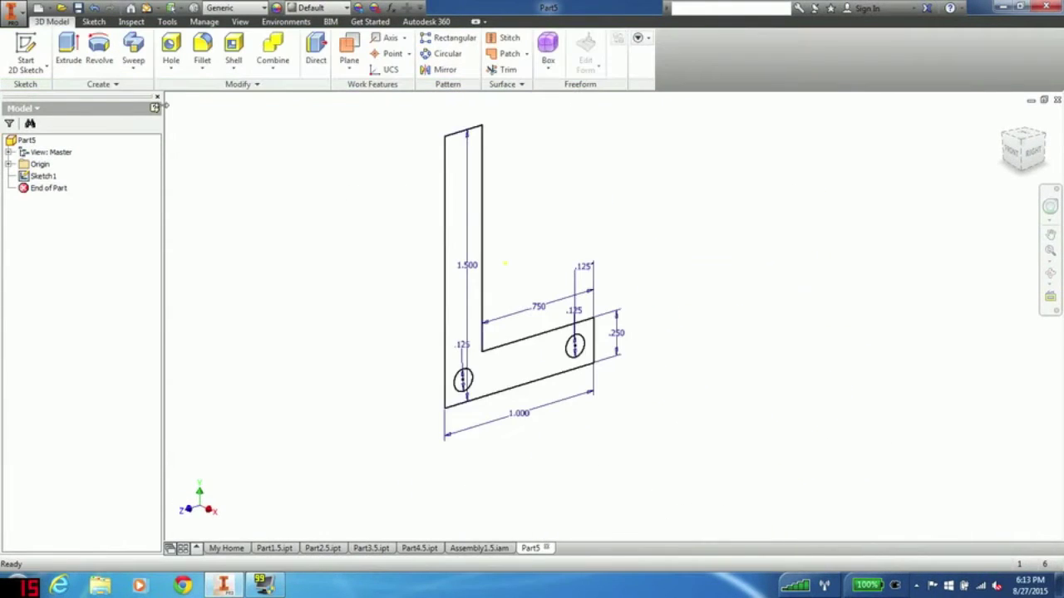
- Extrude the L-shaped profile with its two holes to a thickness of 1/4 in
click(68, 48)
click(456, 216)
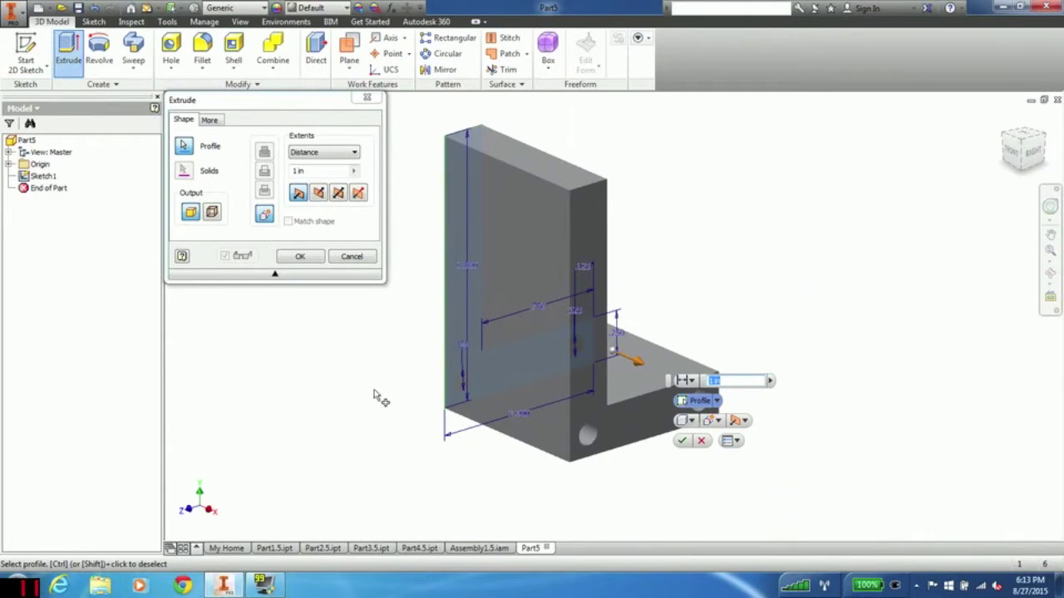
text(1)
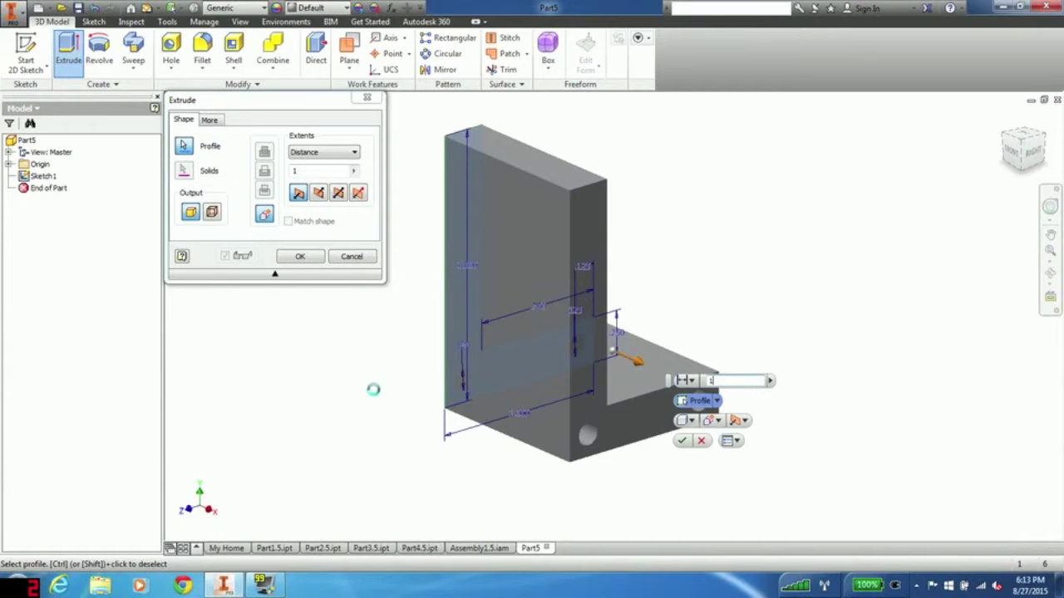
text(/4)
key(Return)
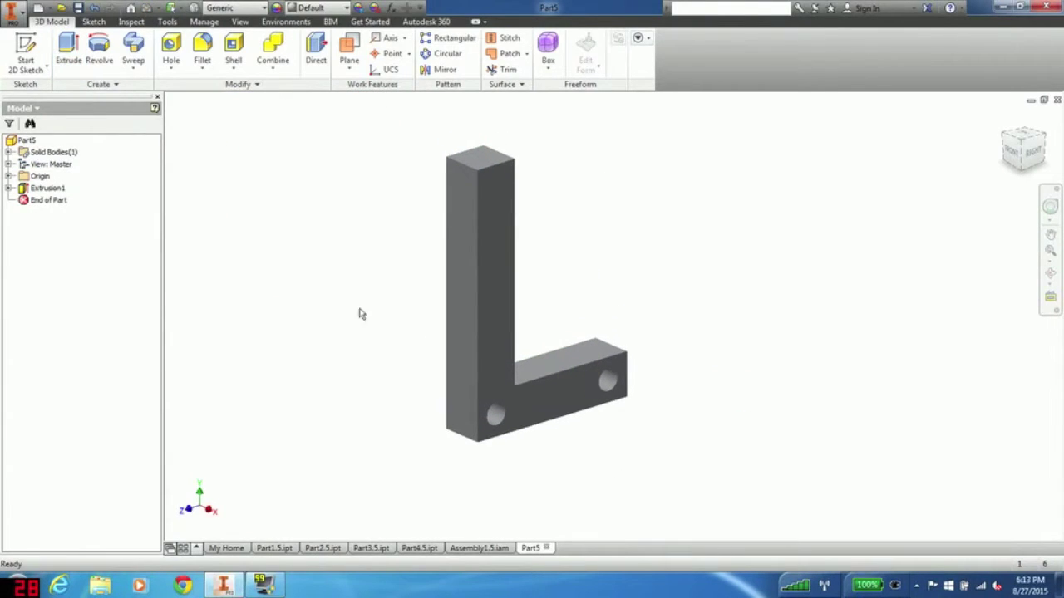
- Start saving the part and create a new folder named Widget 6 inside the Saves folder
click(9, 16)
click(42, 112)
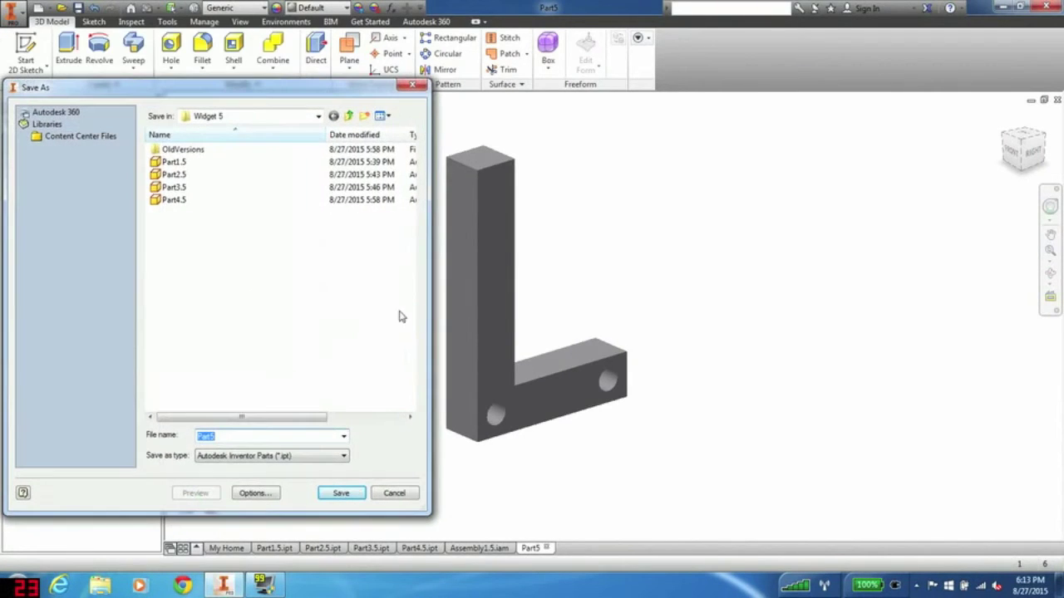
click(349, 117)
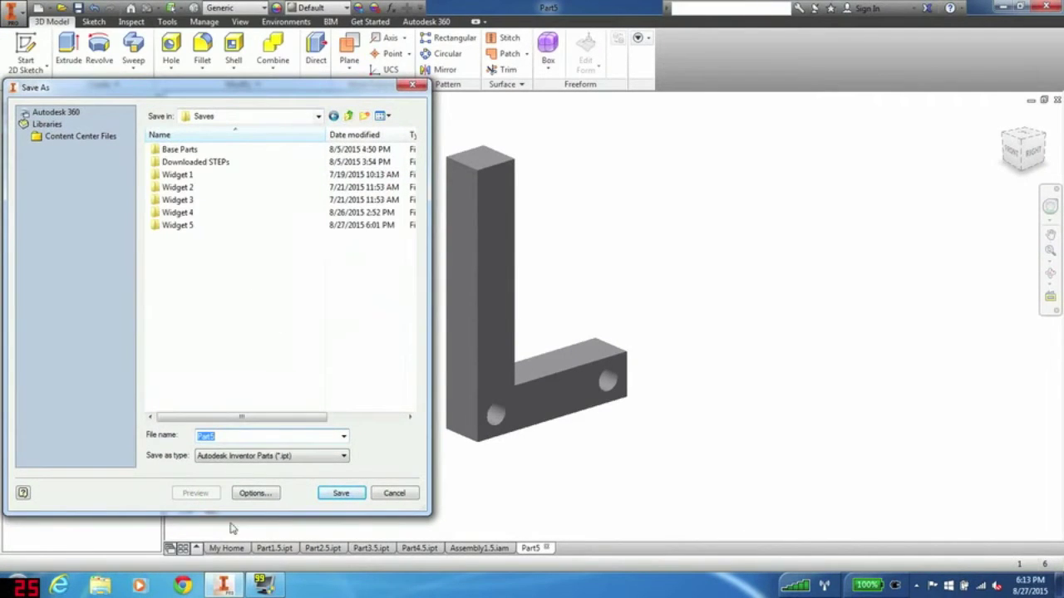
right_click(197, 310)
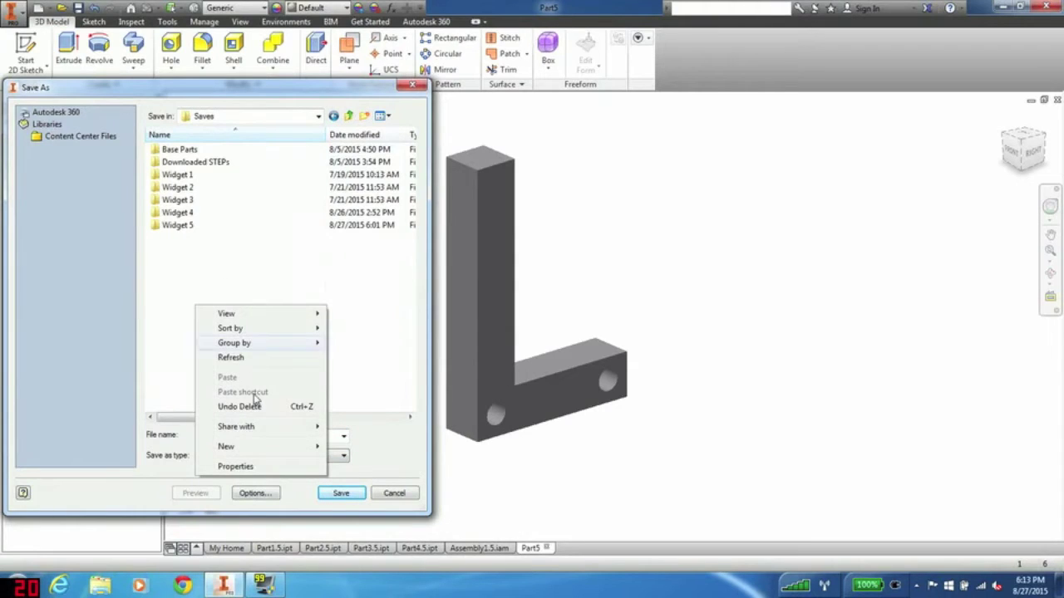
mouse_move(245, 447)
click(365, 252)
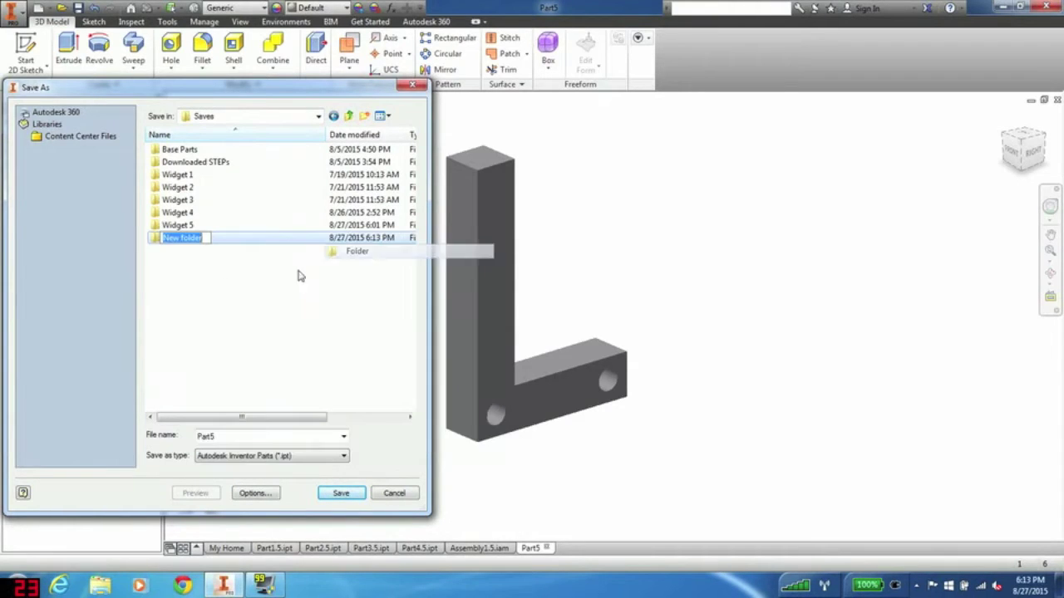
text(Wi)
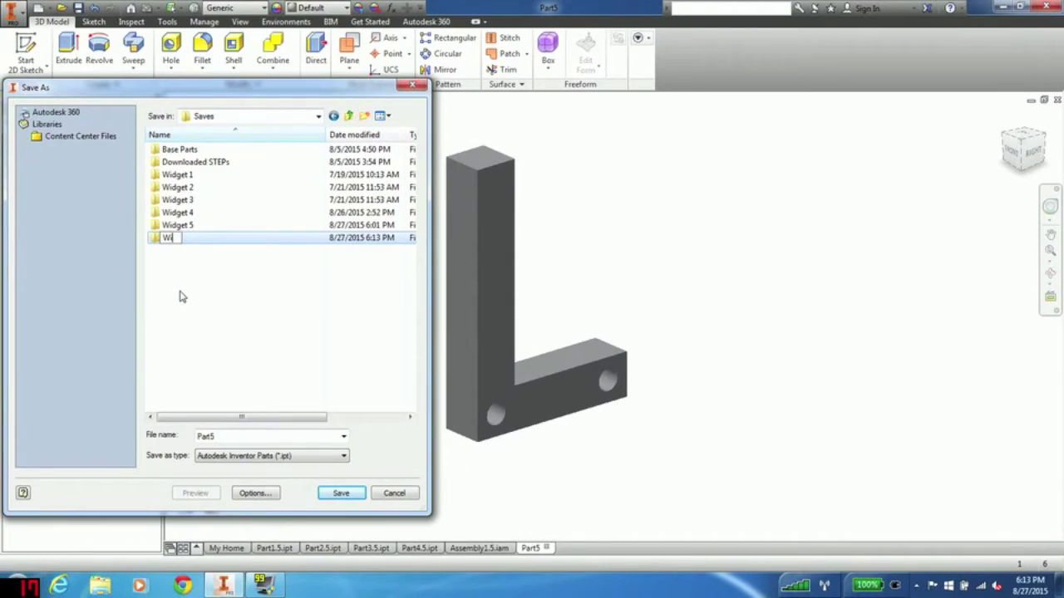
text(dget 6)
key(Return)
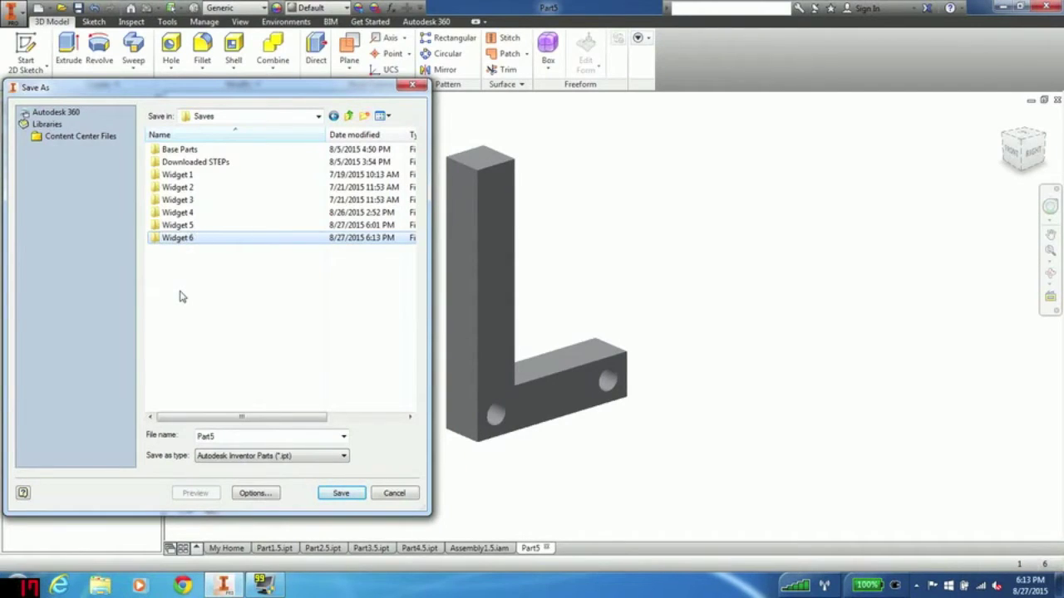
- Save the part in the Widget 6 folder under the file name Part1.6
double_click(209, 240)
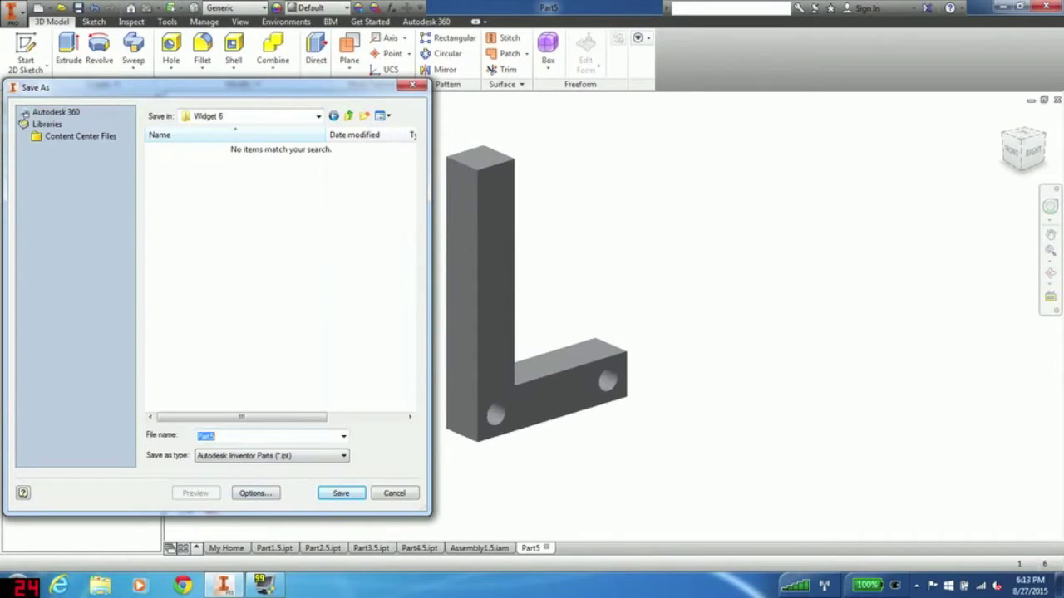
click(220, 436)
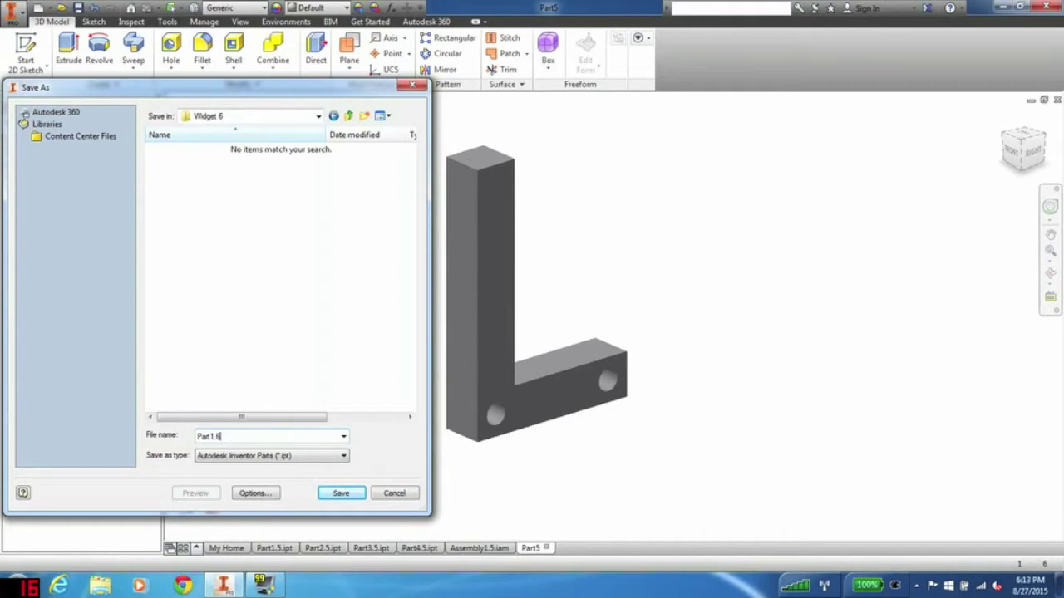
key(Return)
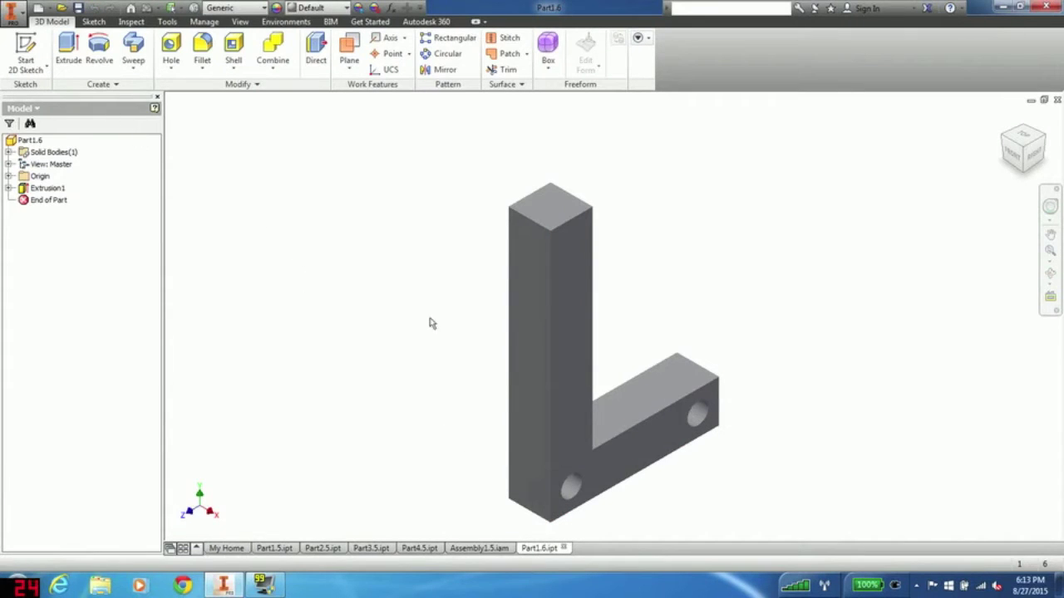
- Switch to Assembly1.5 and swing the L-shaped crank to examine how it moves the connecting link
click(476, 551)
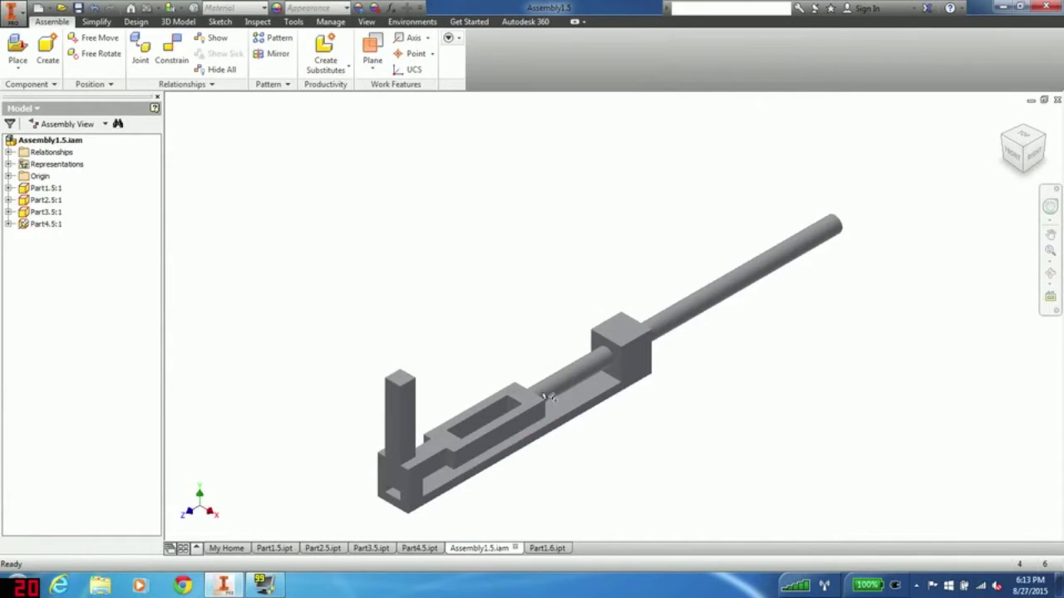
click(515, 428)
drag(409, 407, 379, 429)
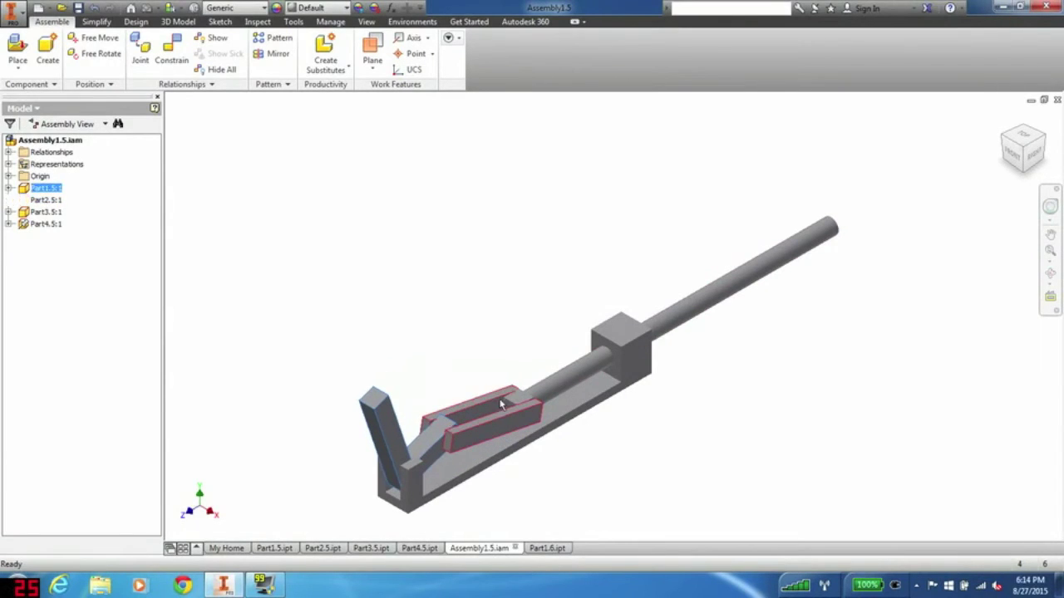
- View Part2.5 and examine how its two side bars and connecting pins are built up, dismissing the disk space notification
click(323, 549)
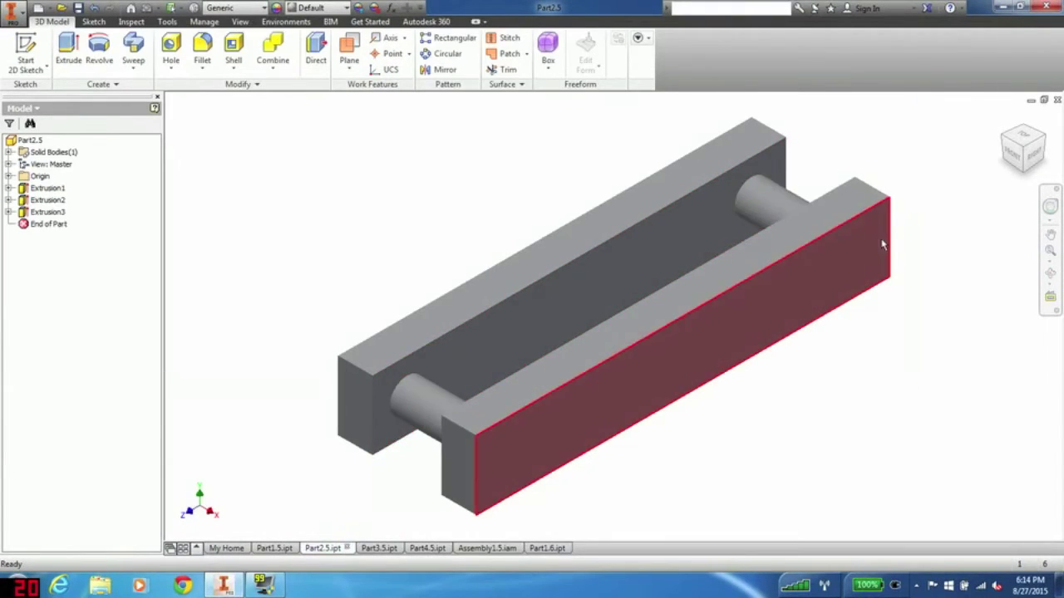
click(460, 323)
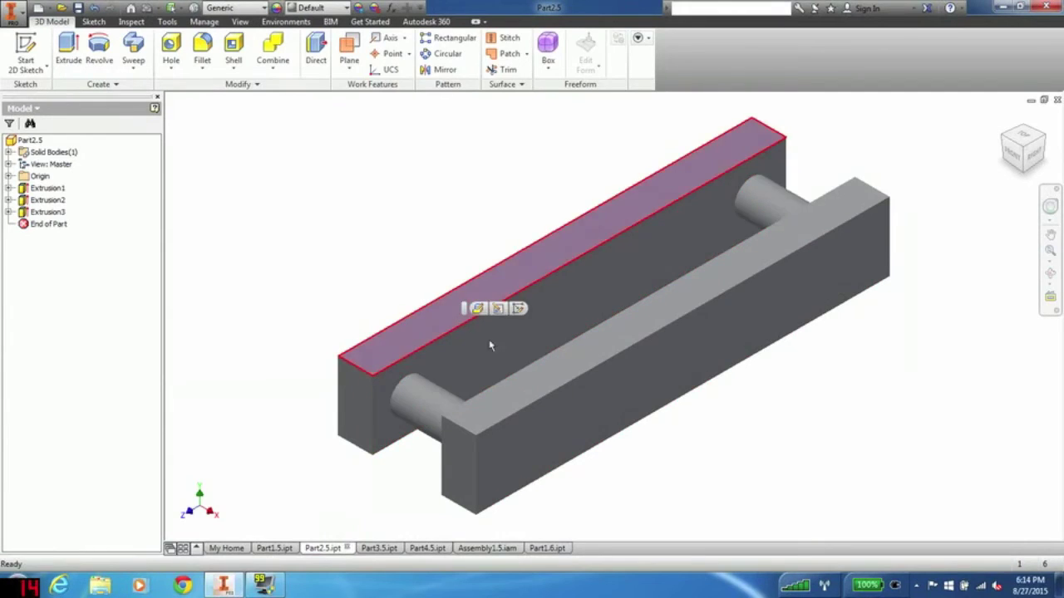
click(659, 382)
click(779, 502)
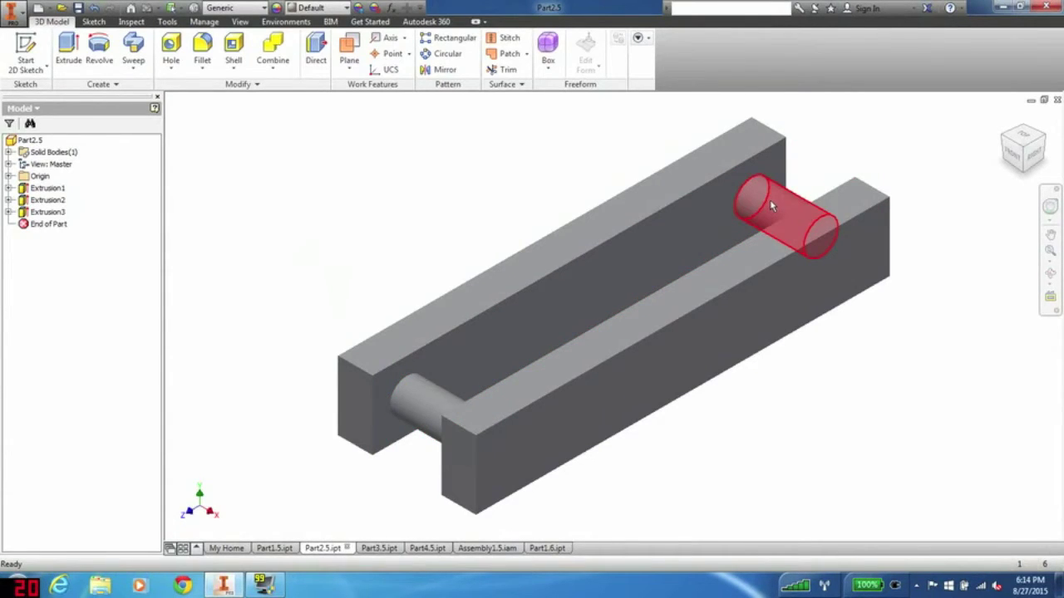
mouse_move(737, 207)
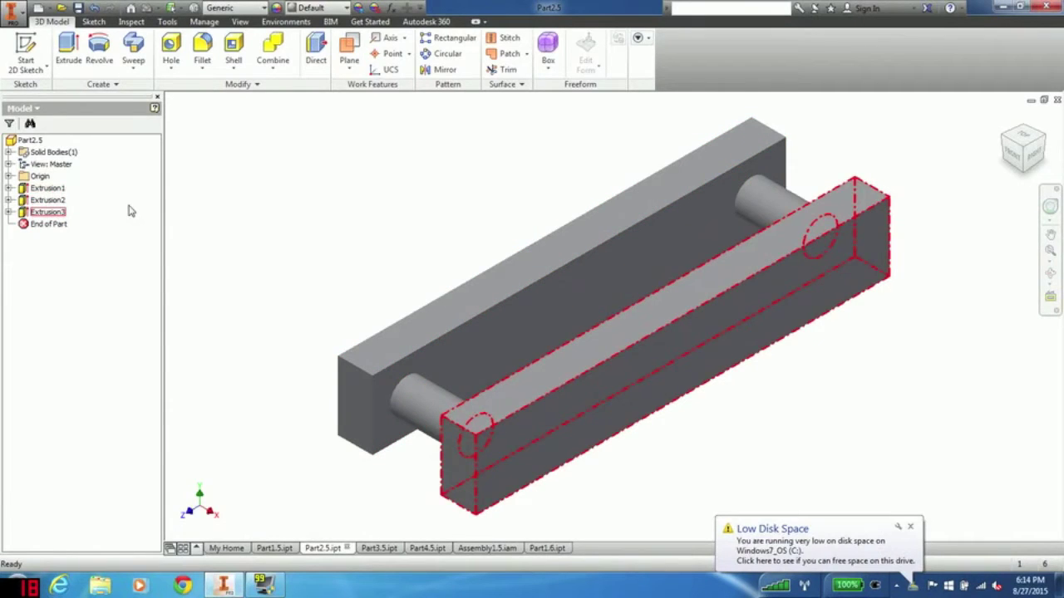
click(910, 528)
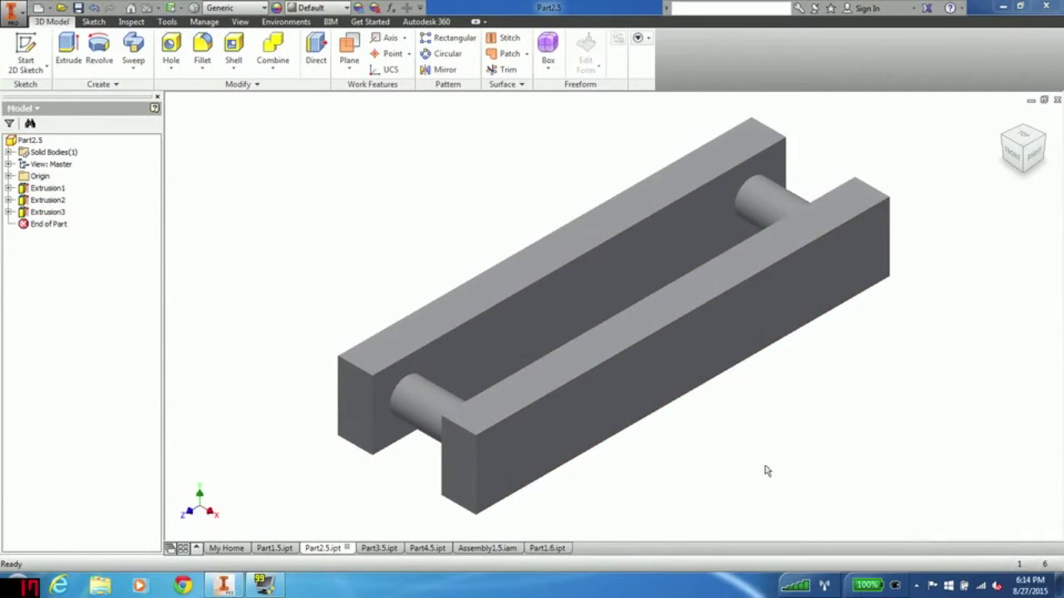
- Create a new part from the Standard.ipt template and start a 2D sketch on the YZ plane
click(557, 549)
click(12, 11)
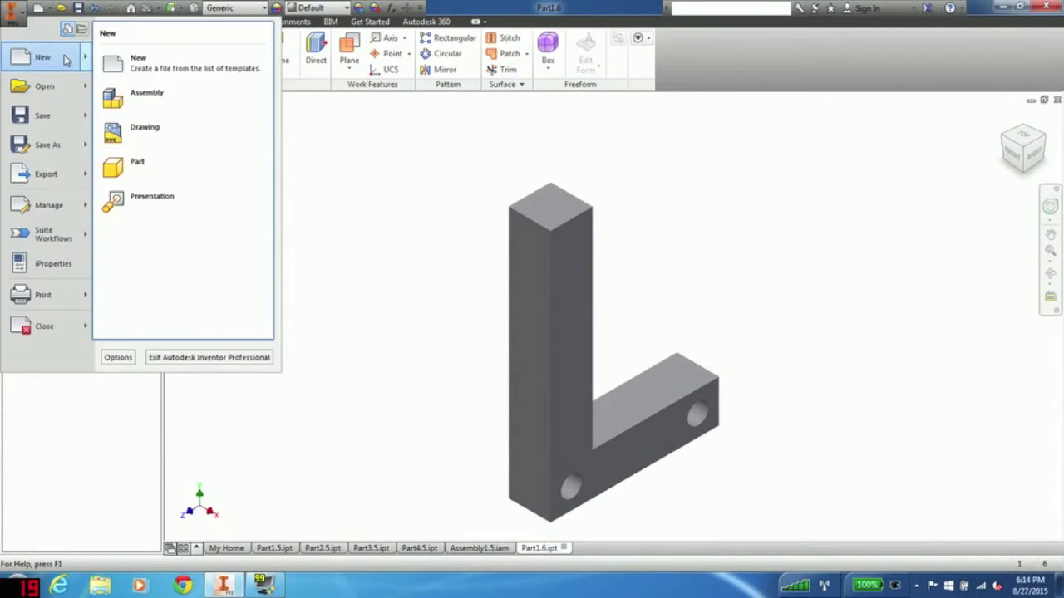
click(67, 60)
double_click(546, 183)
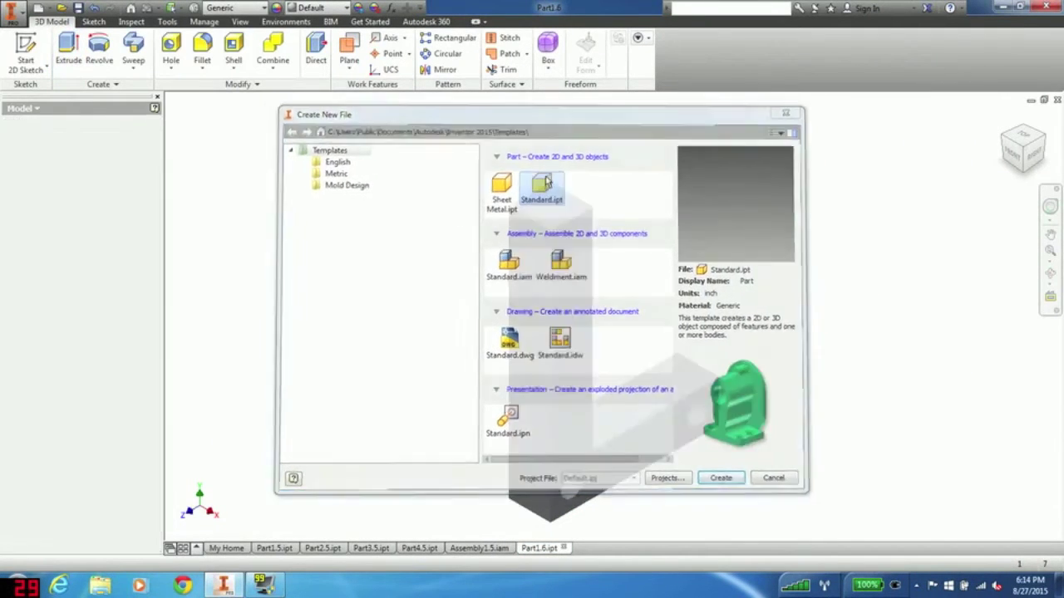
click(26, 52)
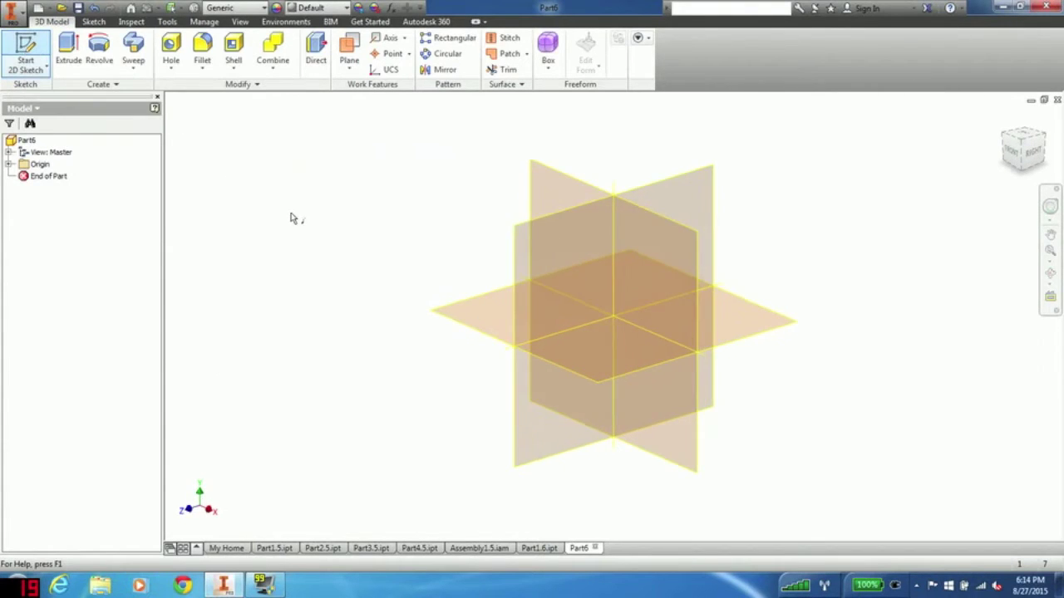
click(538, 271)
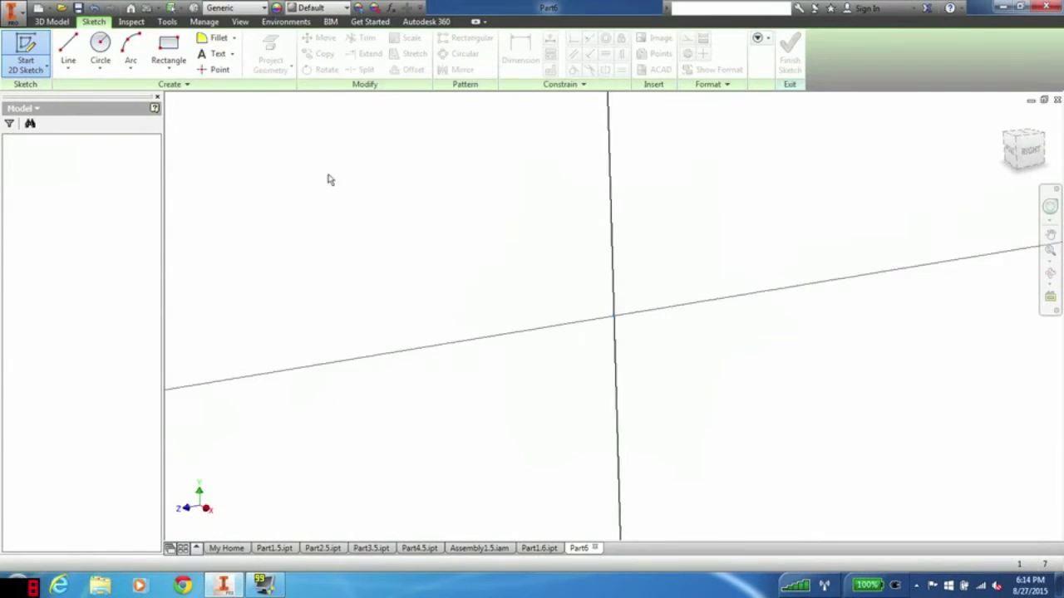
- Draw a horizontal rectangle 1.5 in long and 0.25 in high near the sketch origin
click(169, 51)
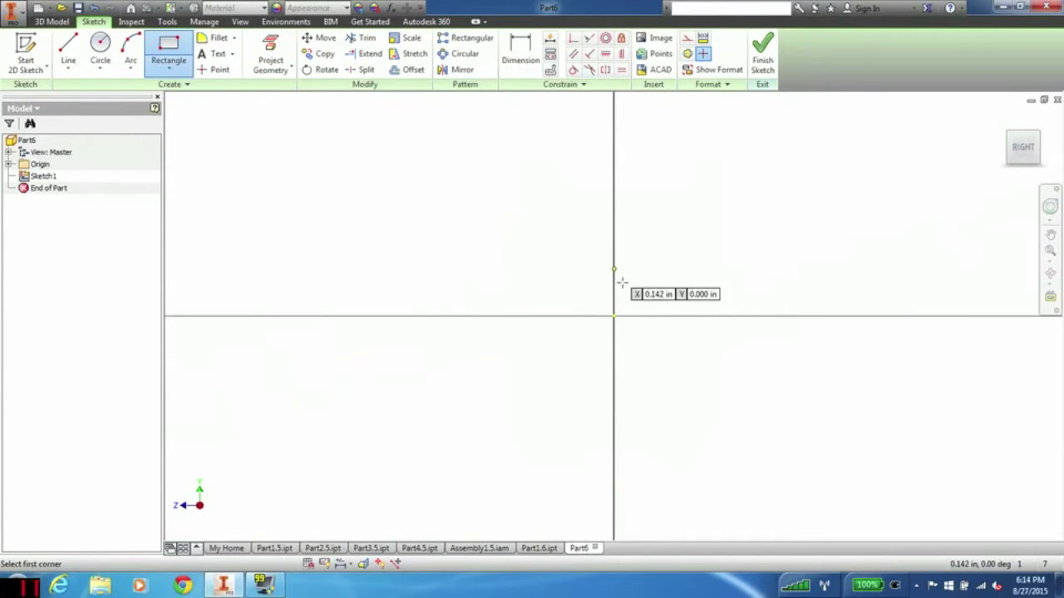
click(502, 224)
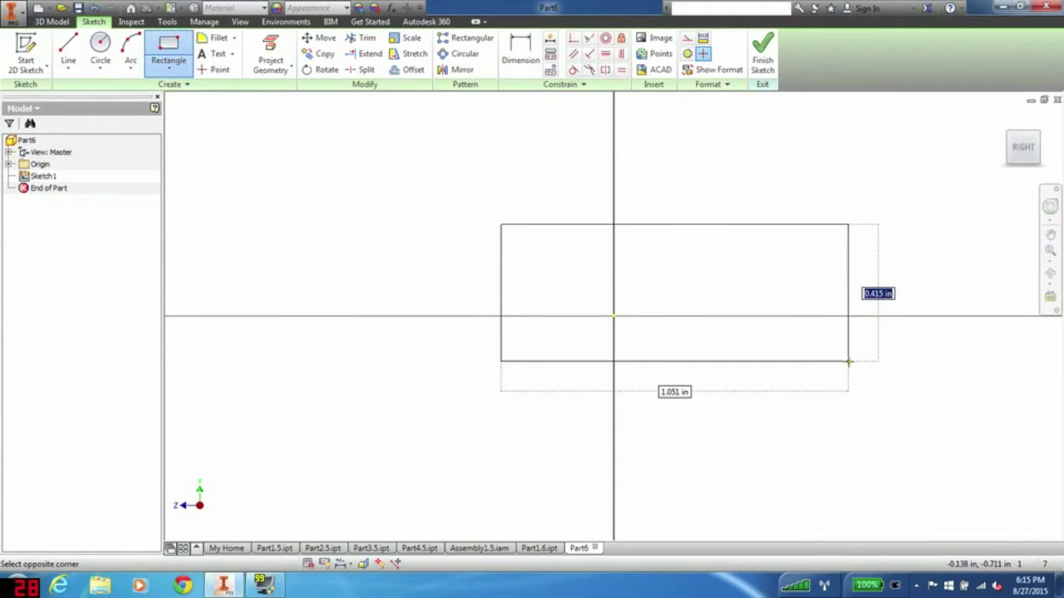
text(0.25)
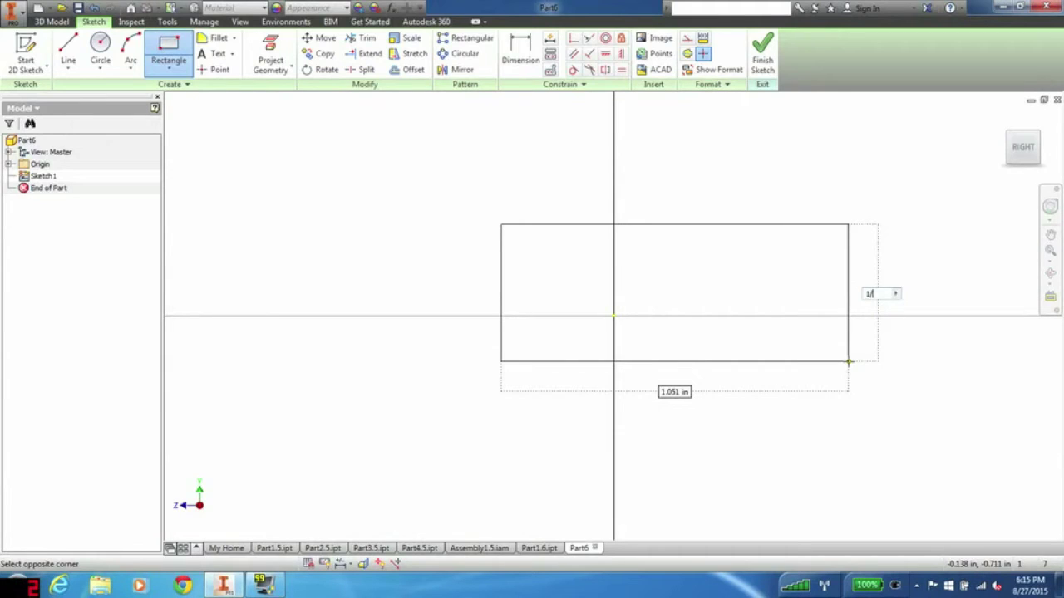
key(Tab)
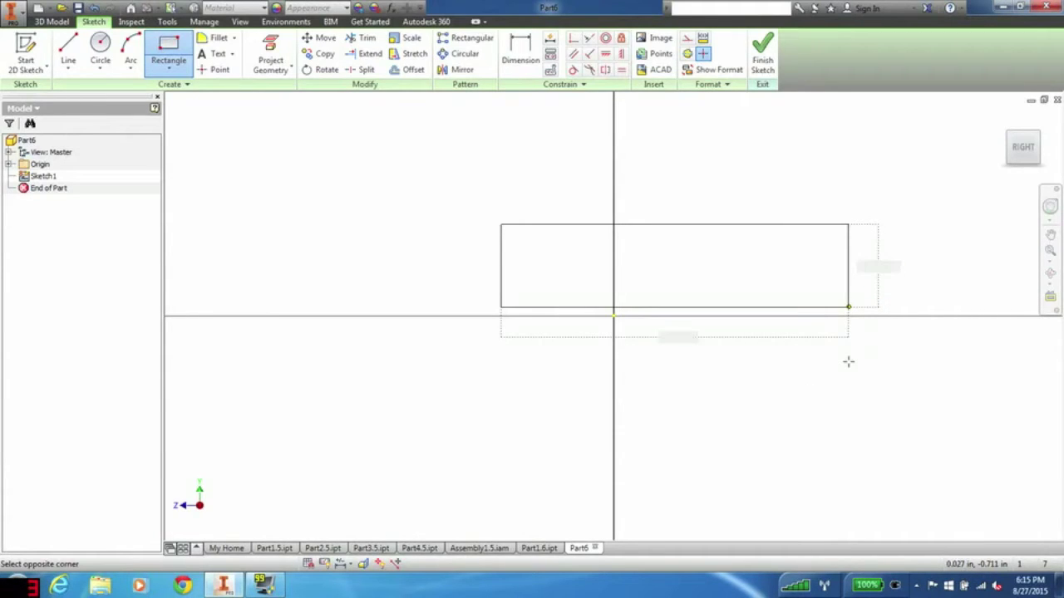
text(1.5)
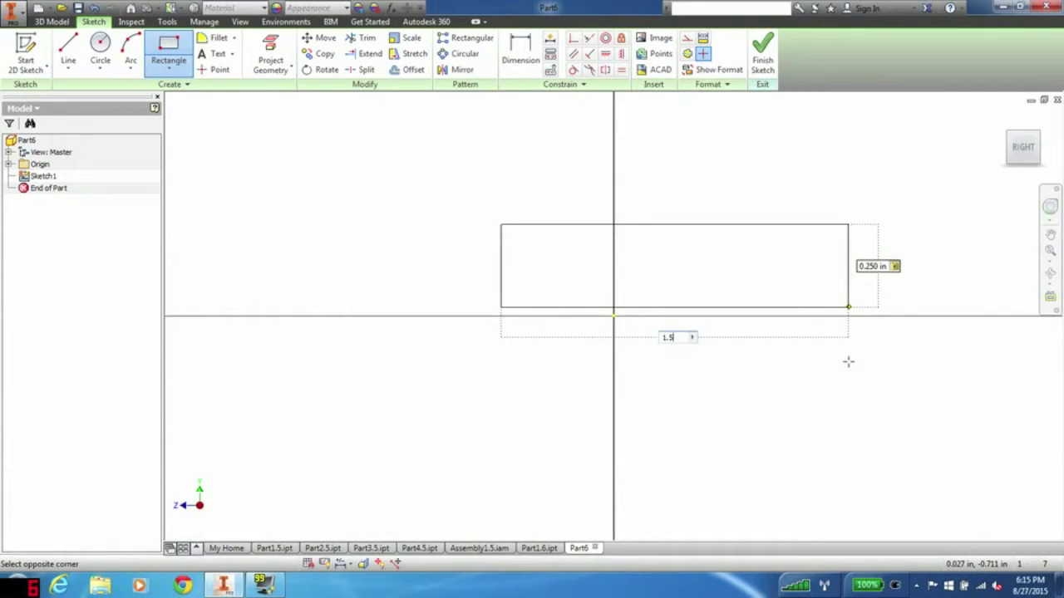
key(Return)
middle_drag(825, 171, 698, 186)
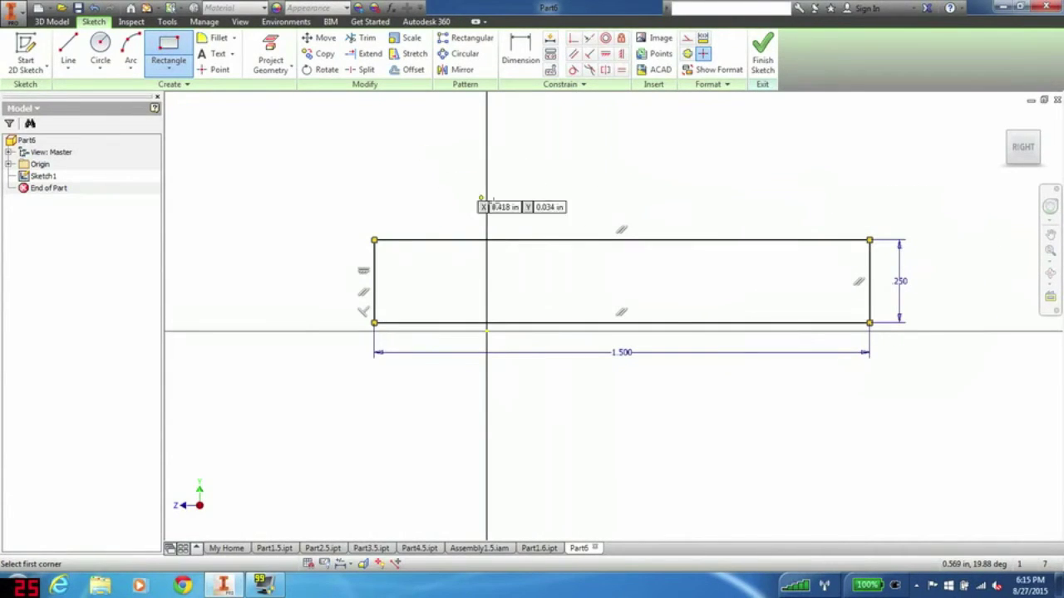
- Finish the sketch and extrude the rectangle 1/8 in to form the link's first side bar
click(762, 52)
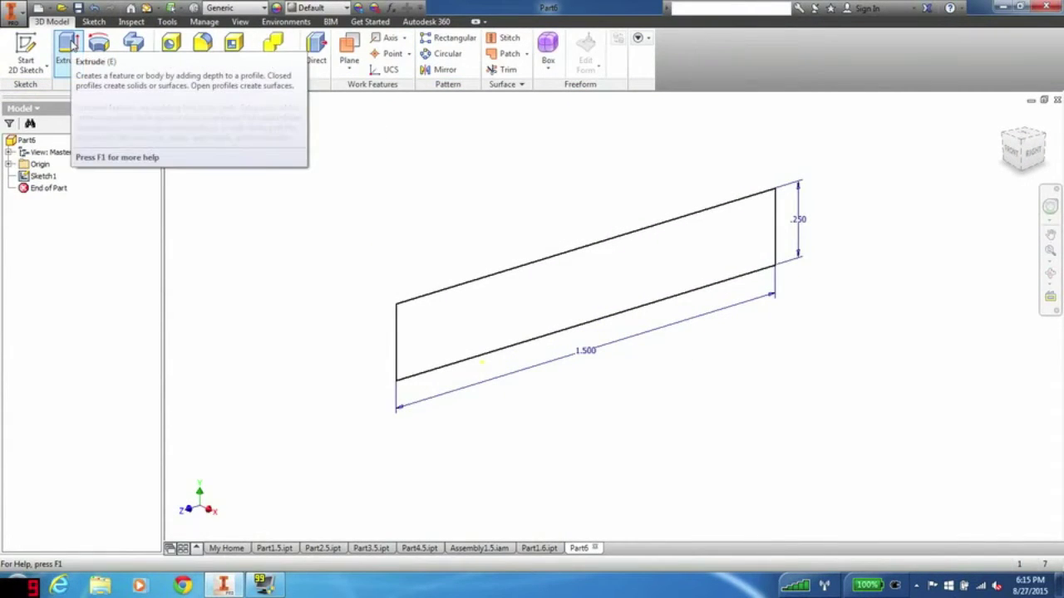
click(68, 49)
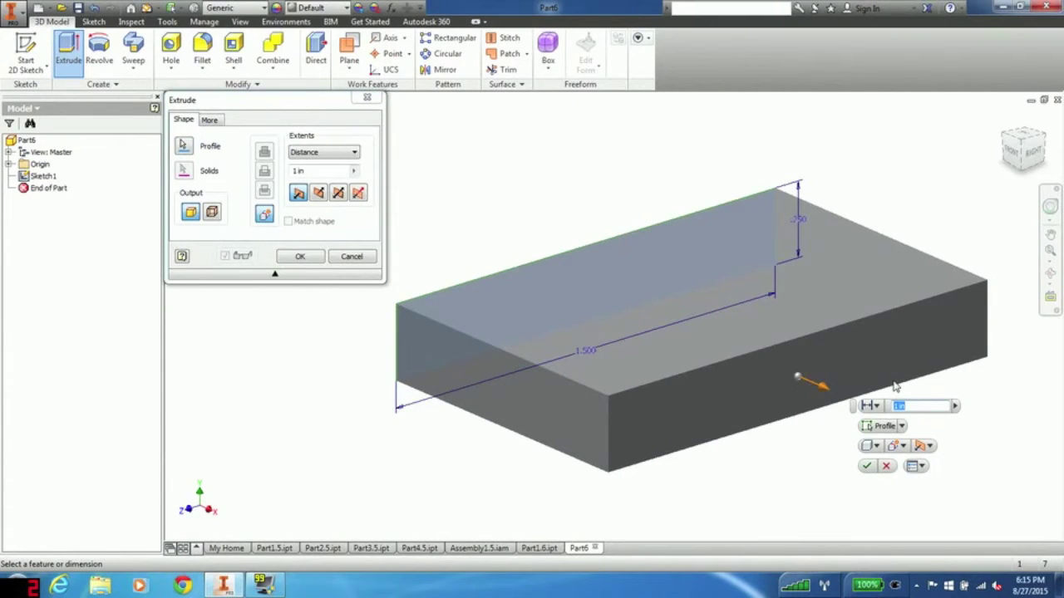
text(4)
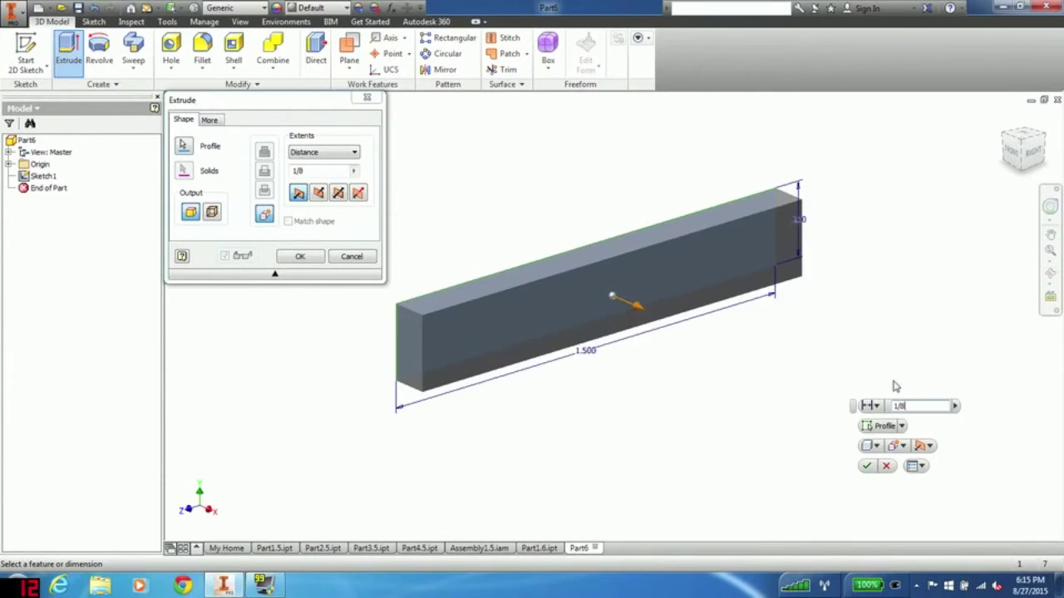
key(Return)
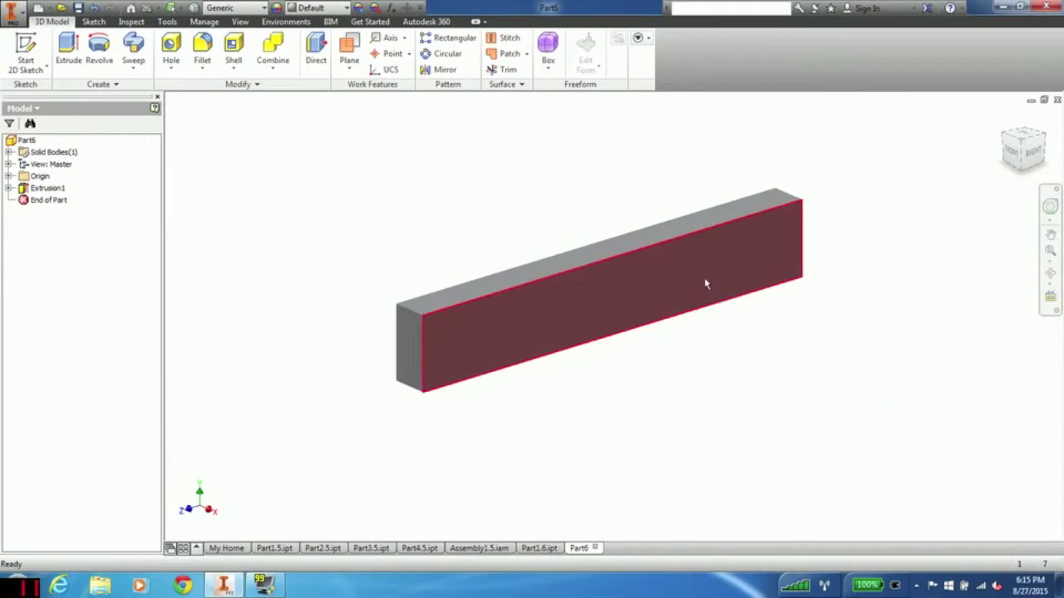
- Start a new sketch on the side bar's large front face and project that face's outline into it
right_click(574, 305)
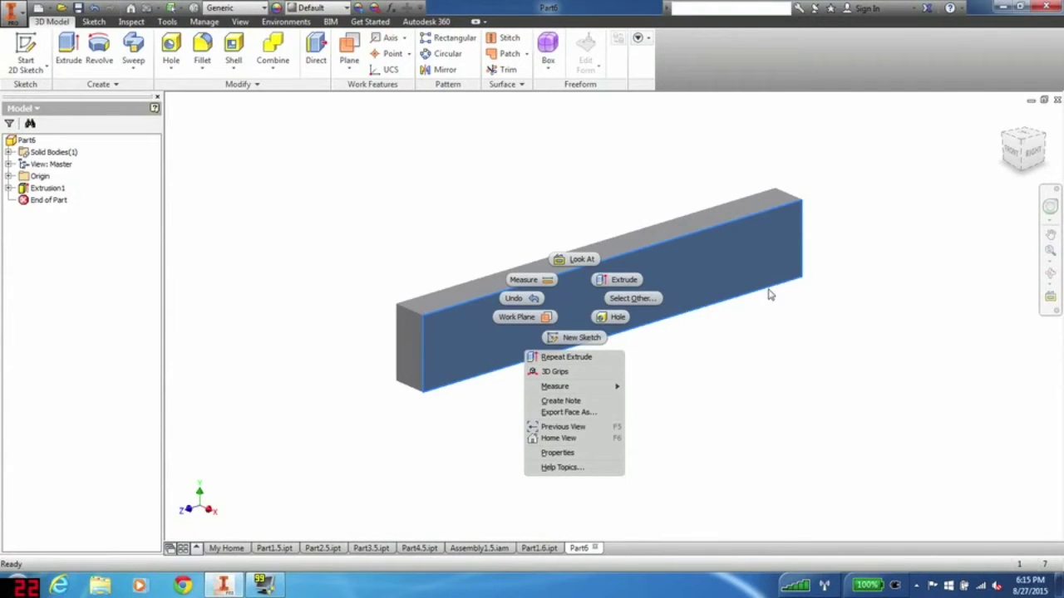
click(565, 337)
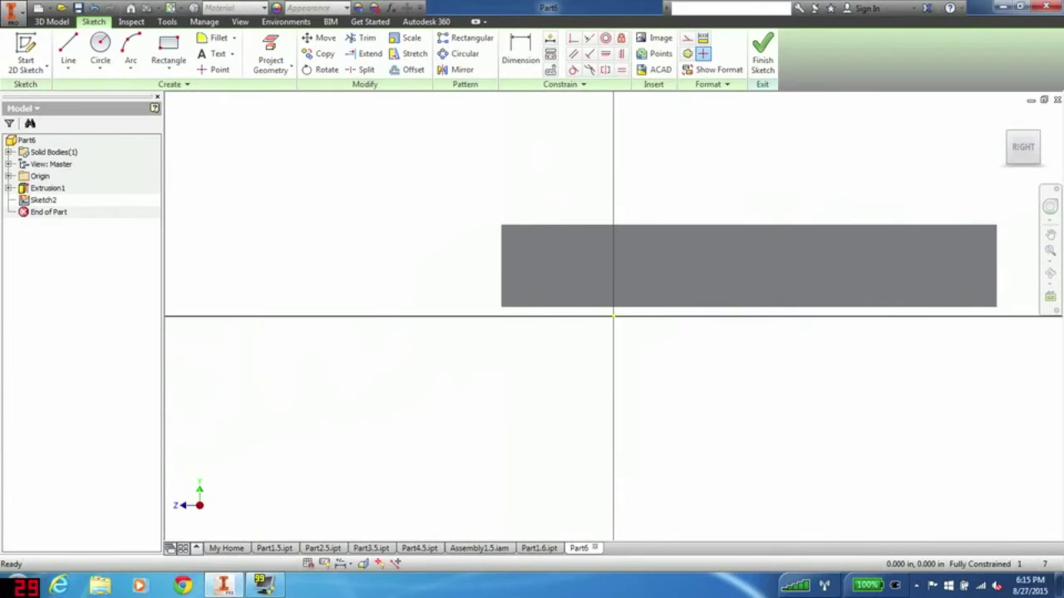
click(270, 55)
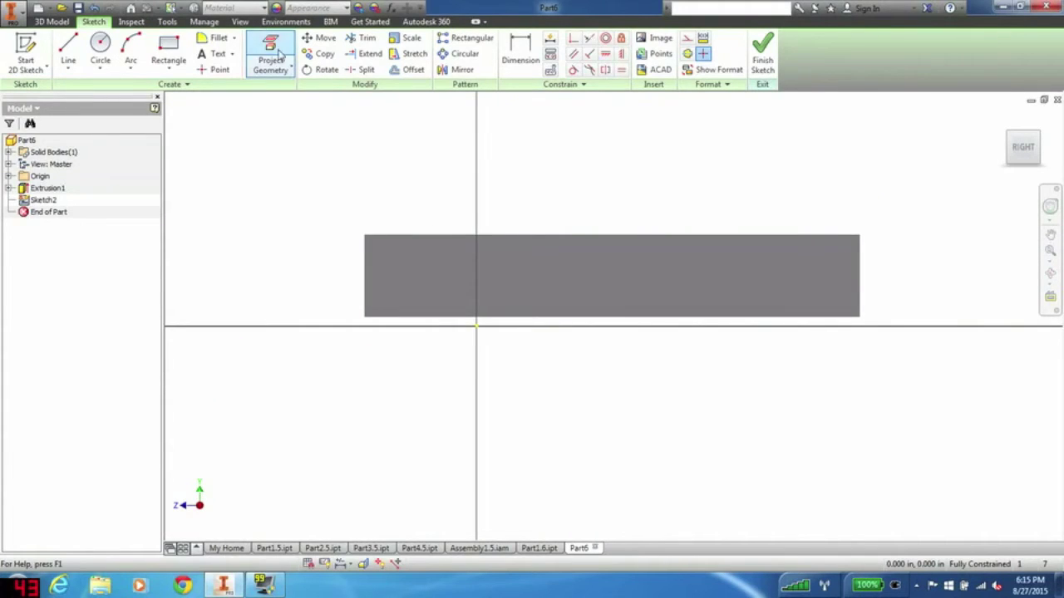
click(461, 256)
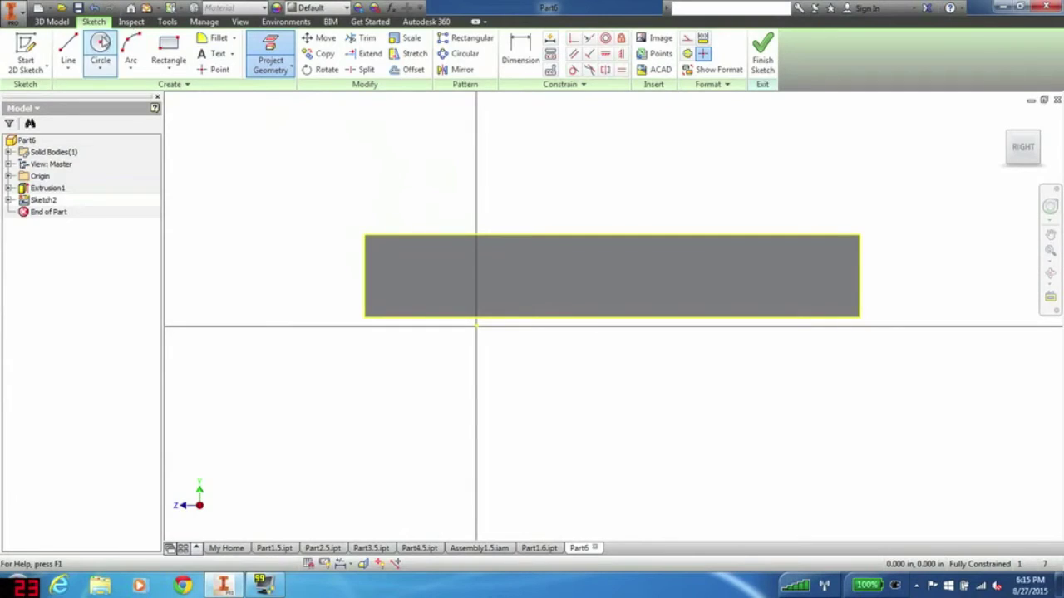
- Draw two 1/8 in diameter circles on the bar's face, one near each end at about mid-height
click(101, 48)
click(408, 276)
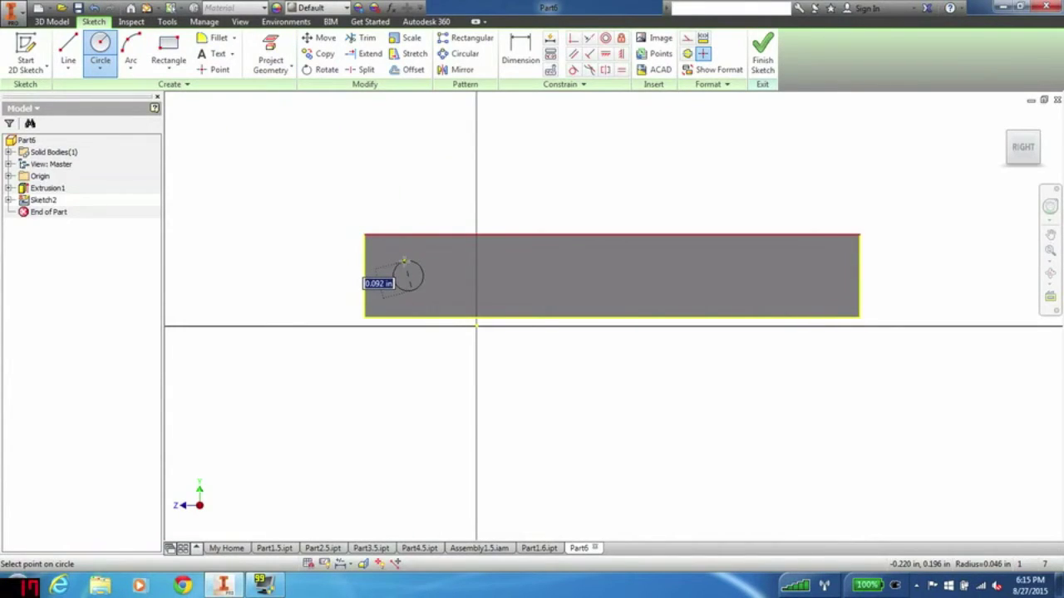
text(1/8)
key(Return)
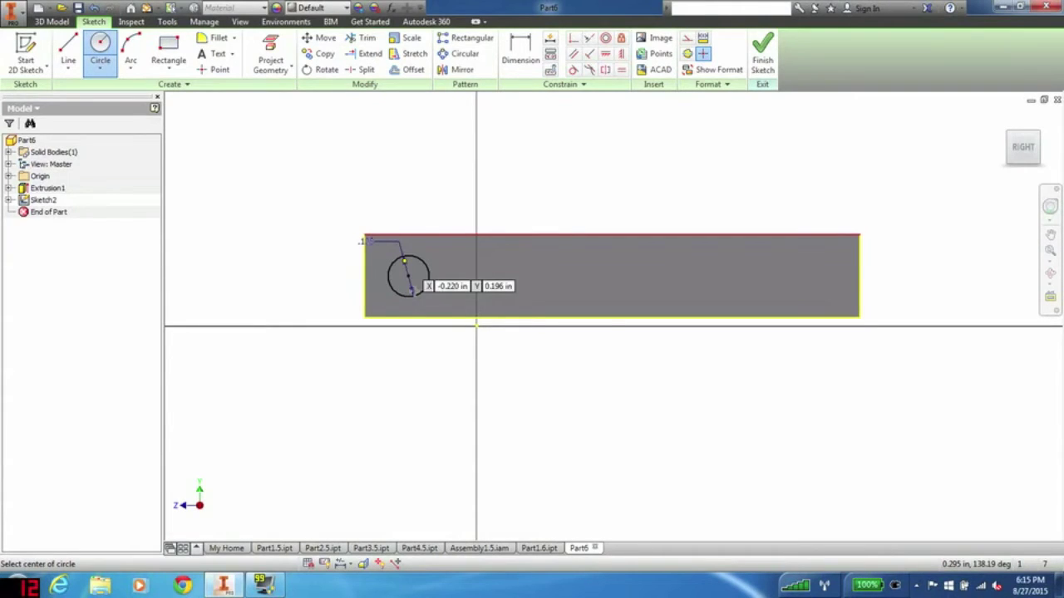
click(812, 276)
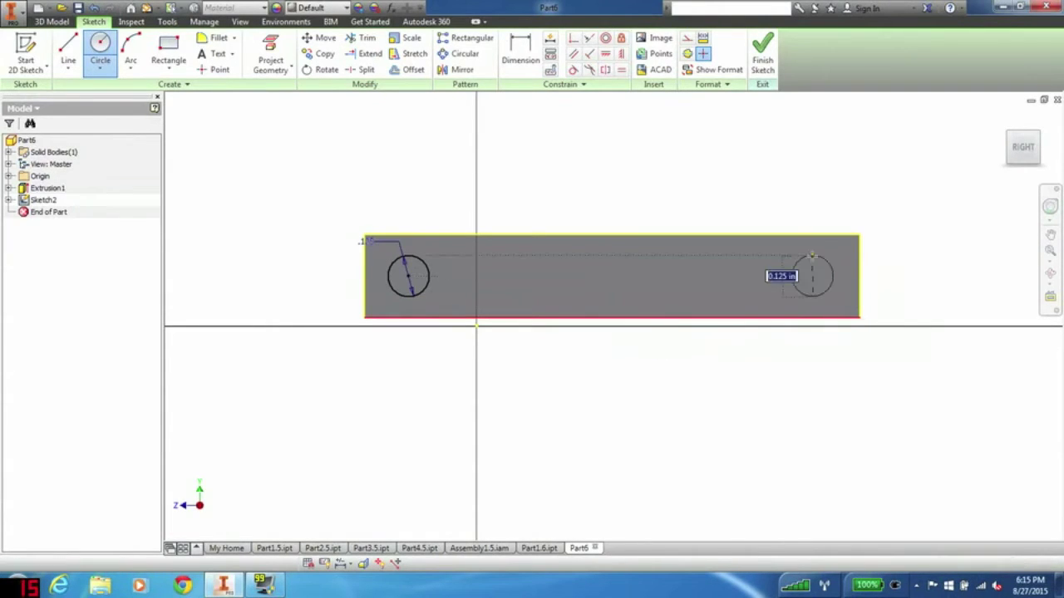
text(1)
key(Return)
- Dimension each circle's center 1/8 in from the nearest end edge of the bar
click(524, 53)
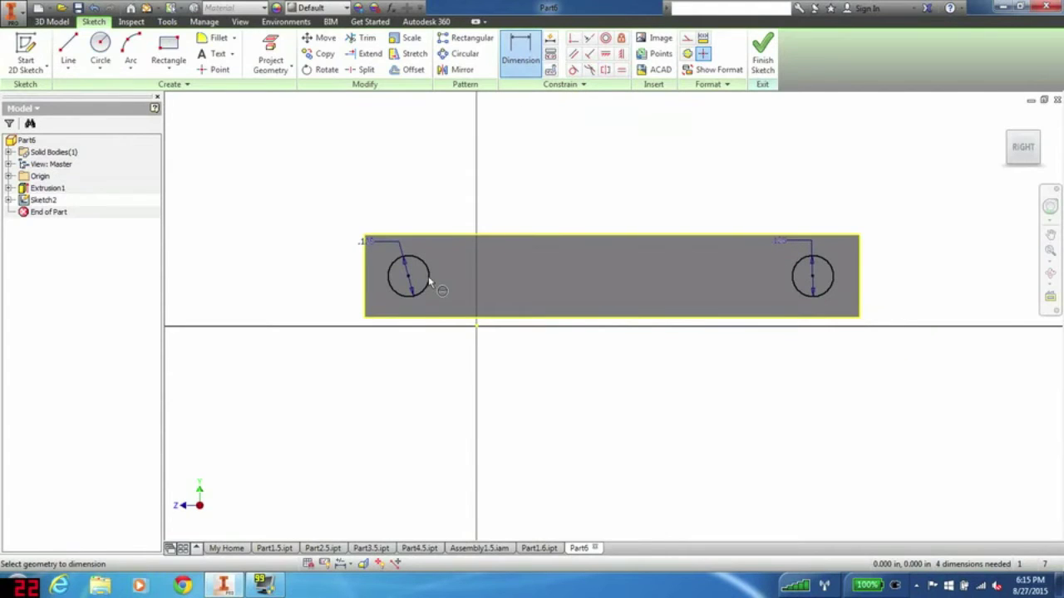
click(409, 285)
click(365, 280)
click(398, 169)
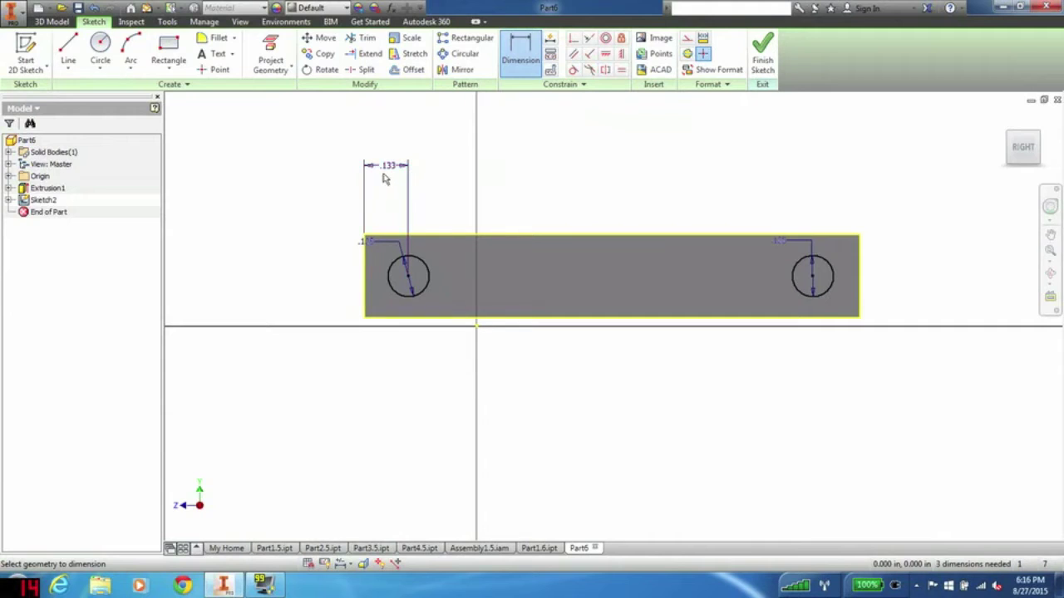
double_click(396, 169)
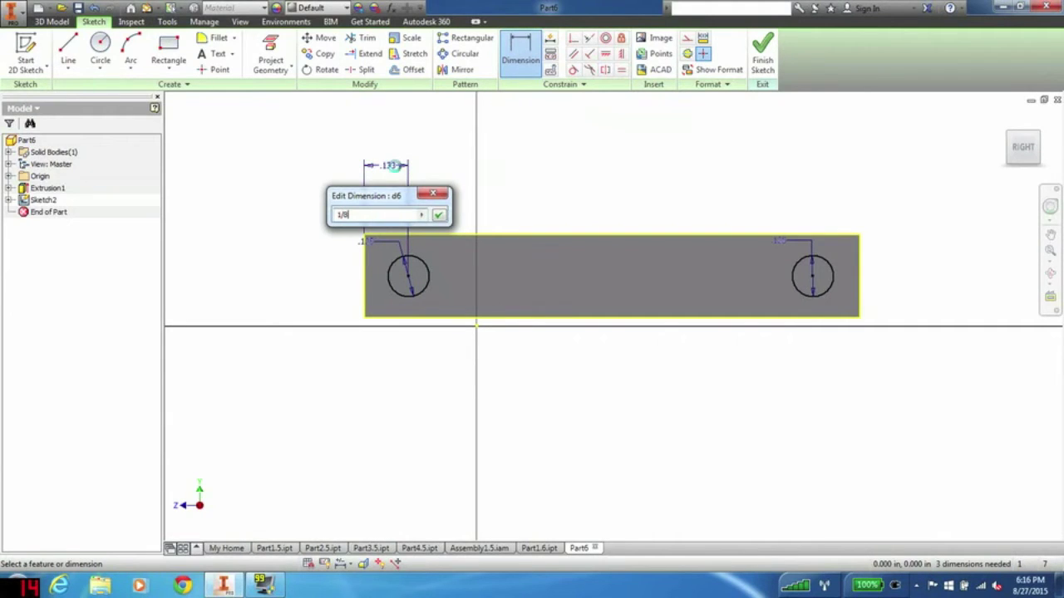
key(Return)
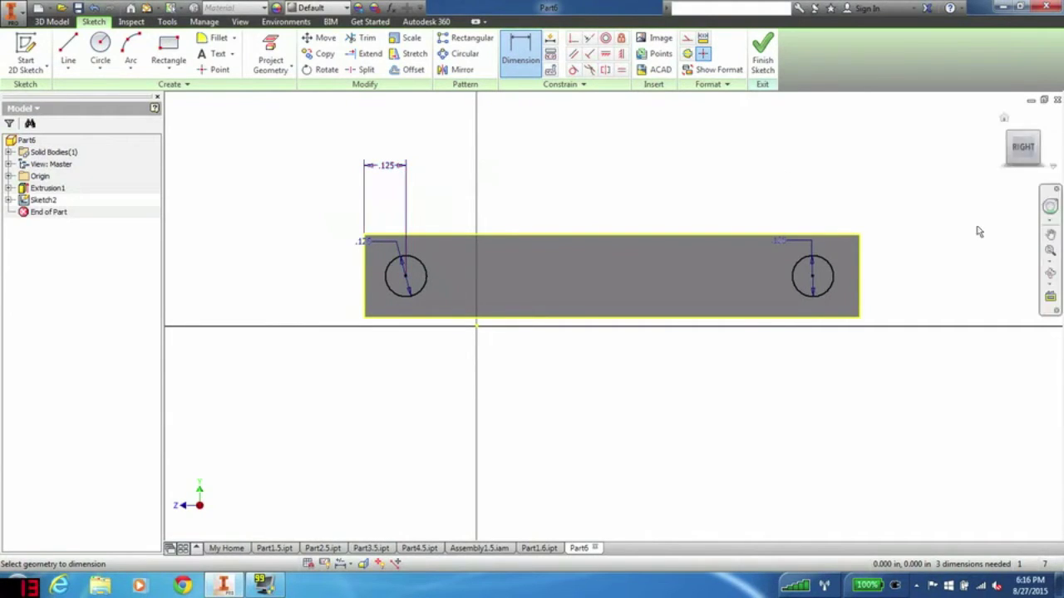
click(860, 278)
click(812, 264)
click(831, 172)
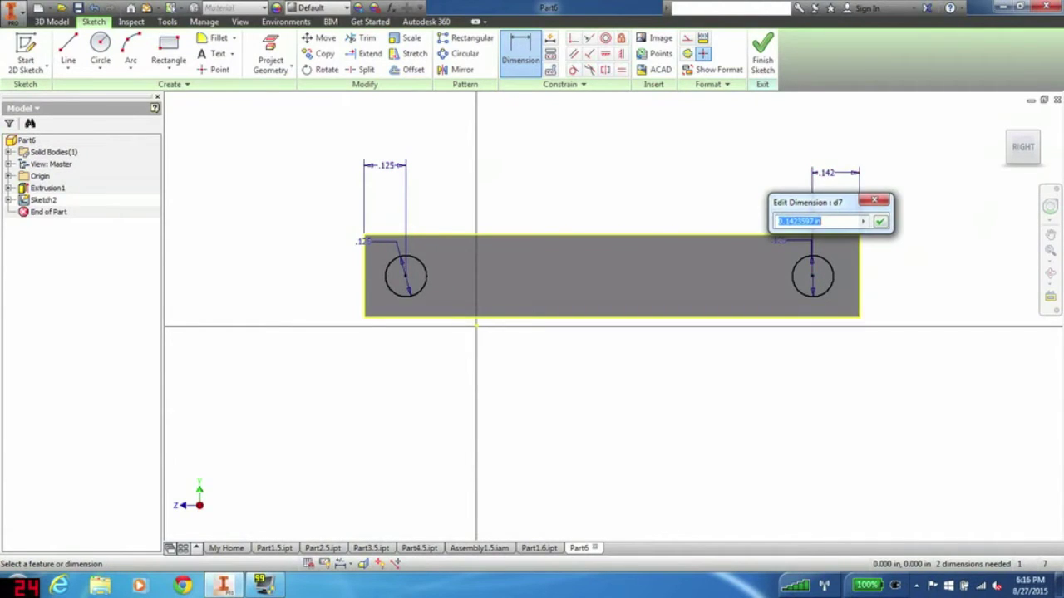
key(Return)
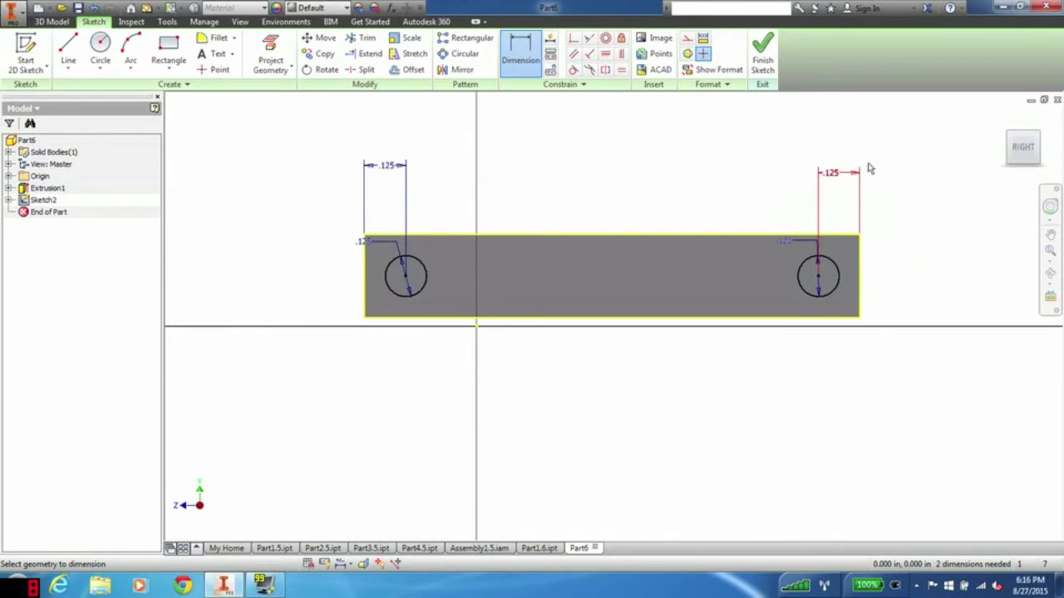
- Finish the sketch and extrude both circles 1/4 in outward from the bar as connecting pins
click(762, 51)
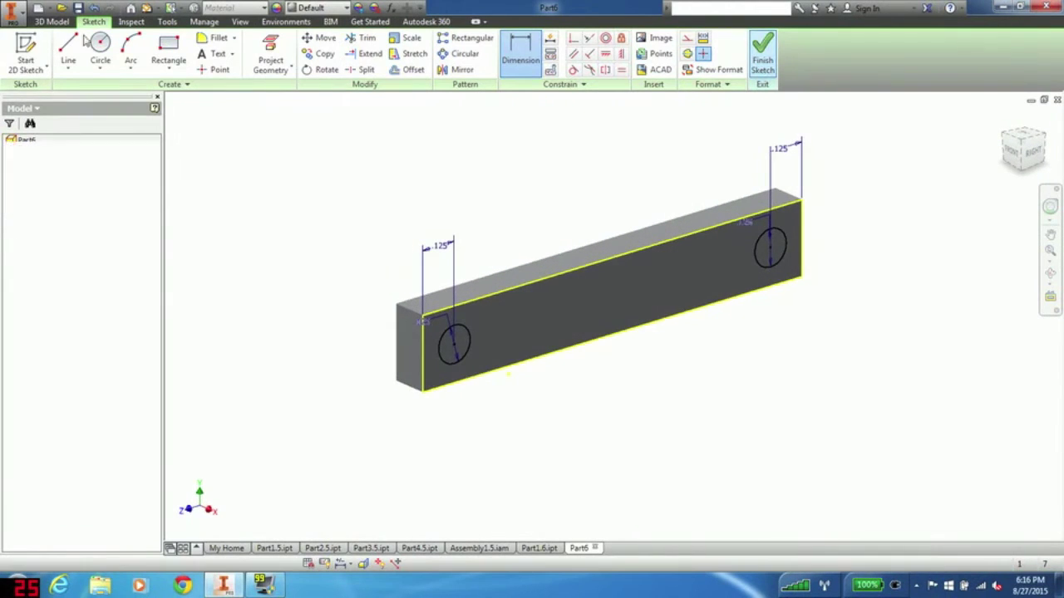
click(68, 50)
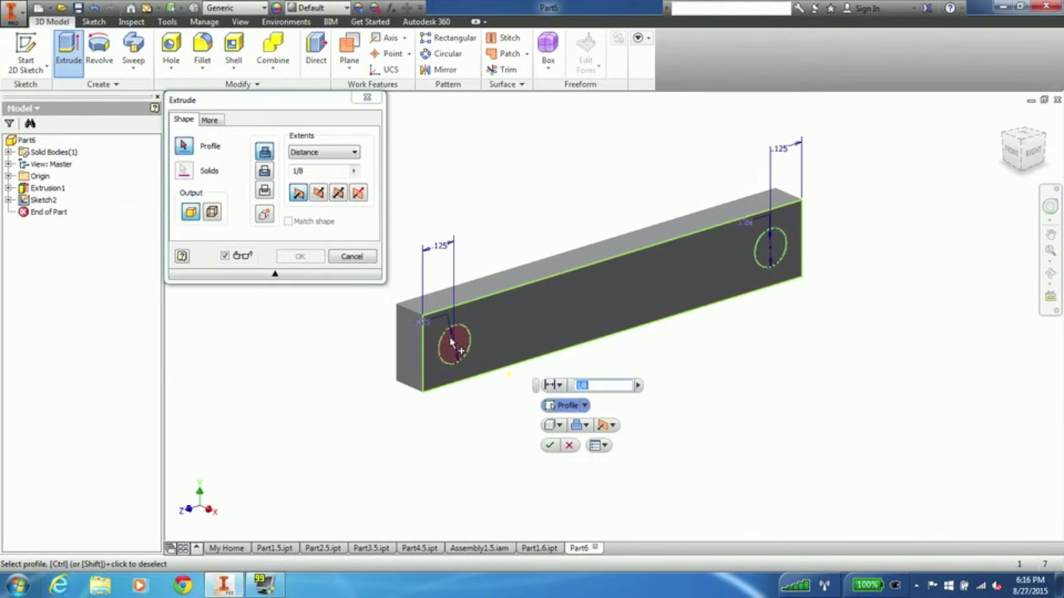
click(770, 248)
click(602, 385)
key(BackSpace)
text(4)
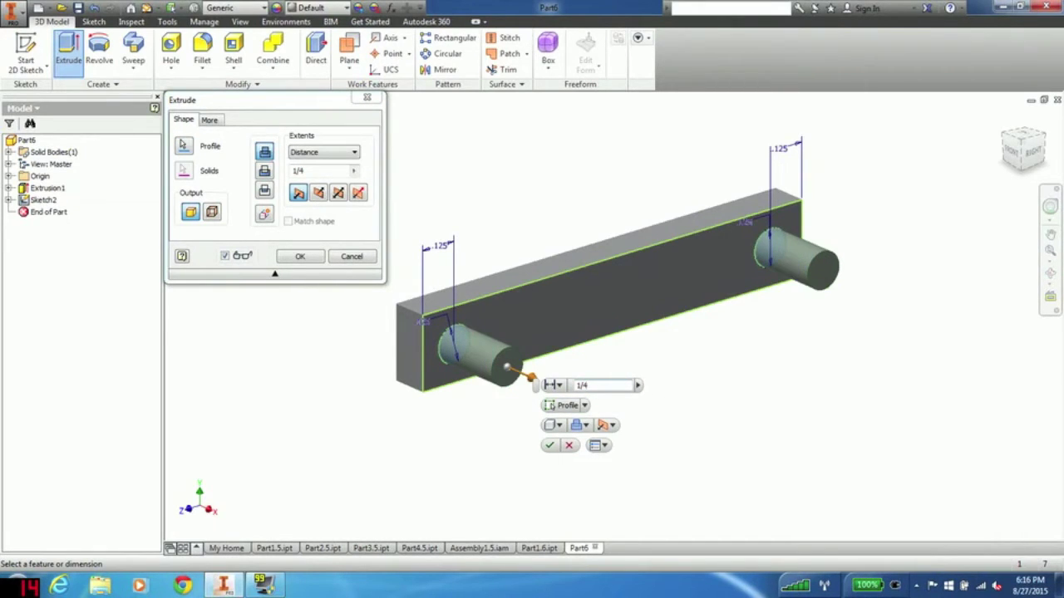
click(548, 447)
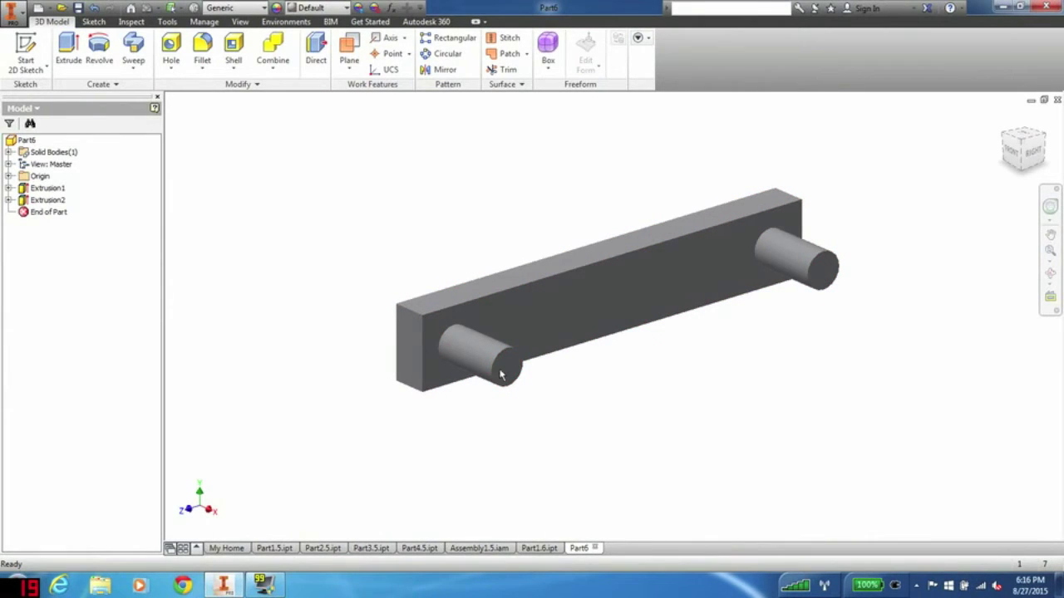
- Start a sketch on a pin's end face and project the outline of the side bar's outer face into it
mouse_move(1030, 143)
mouse_down()
mouse_move(1004, 204)
mouse_move(1049, 238)
mouse_up()
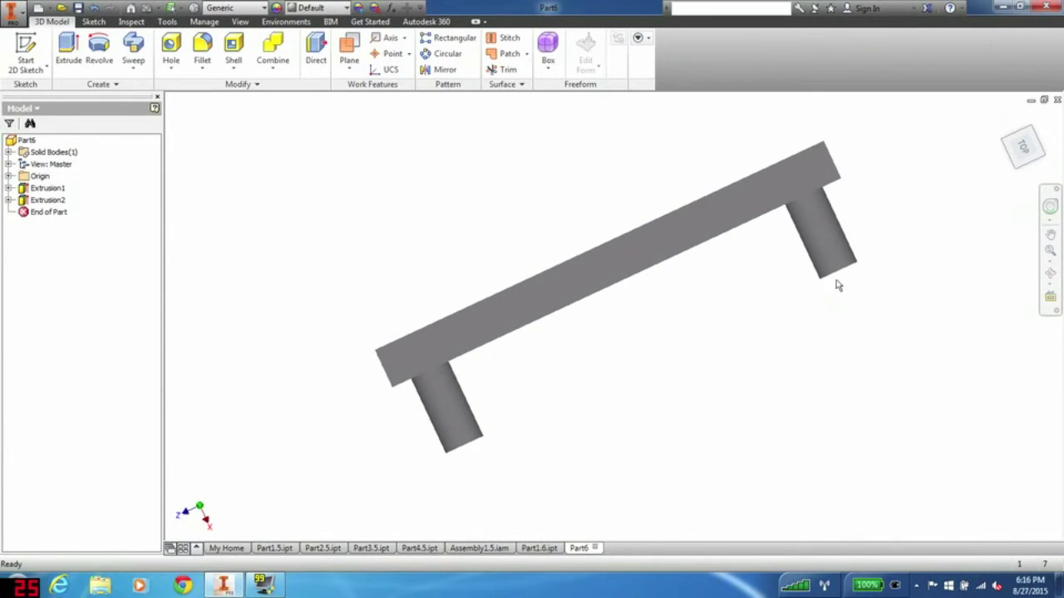
click(1024, 97)
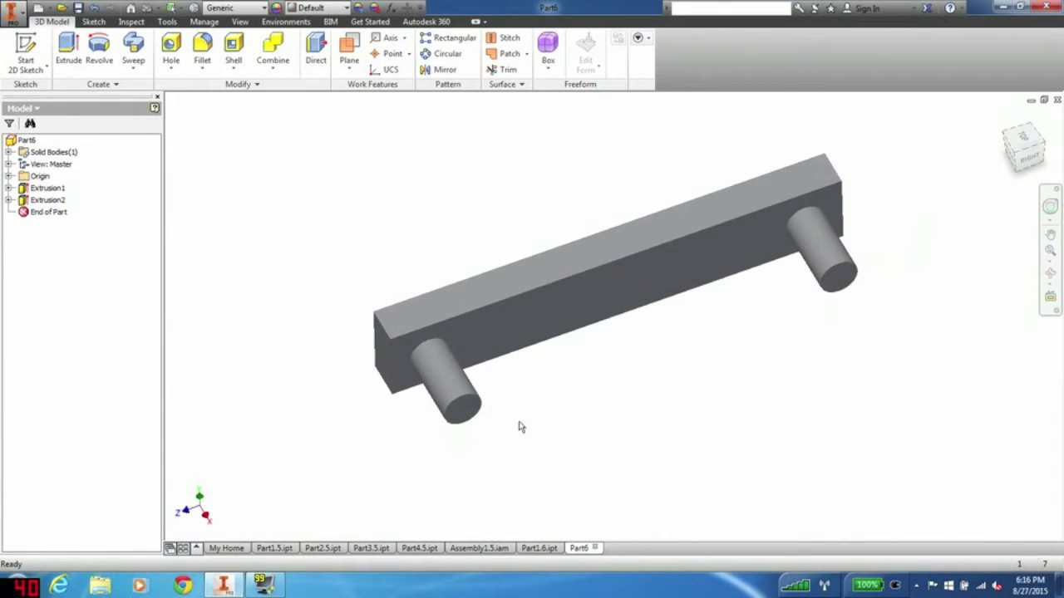
right_click(465, 416)
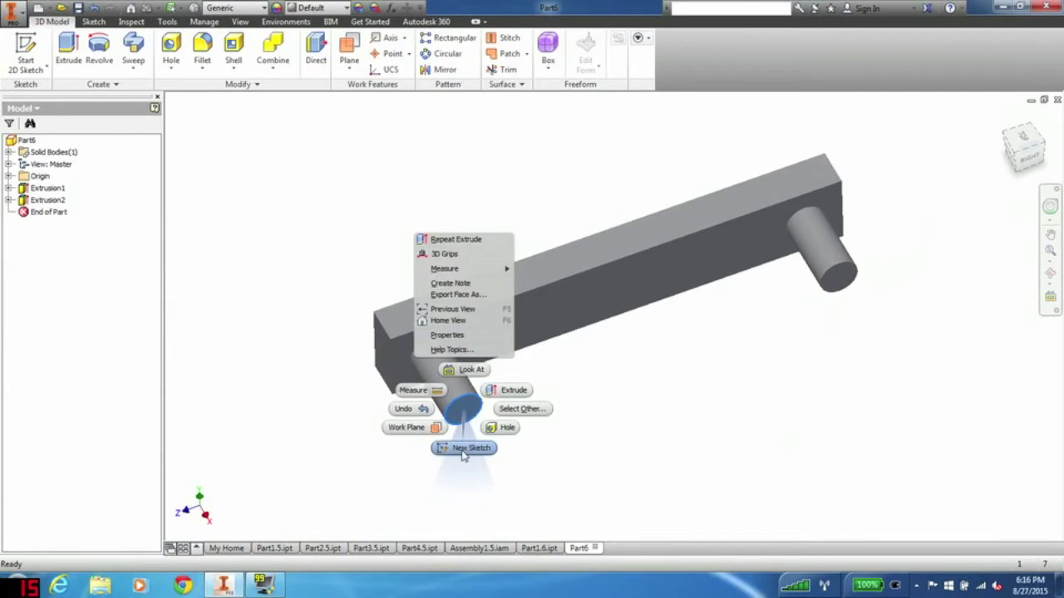
click(472, 446)
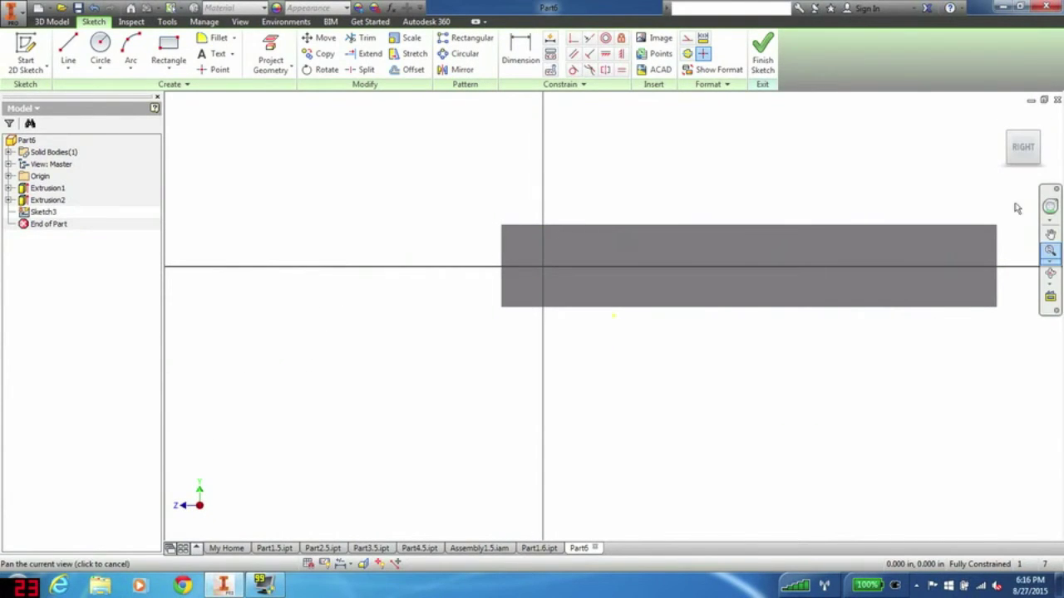
click(1004, 119)
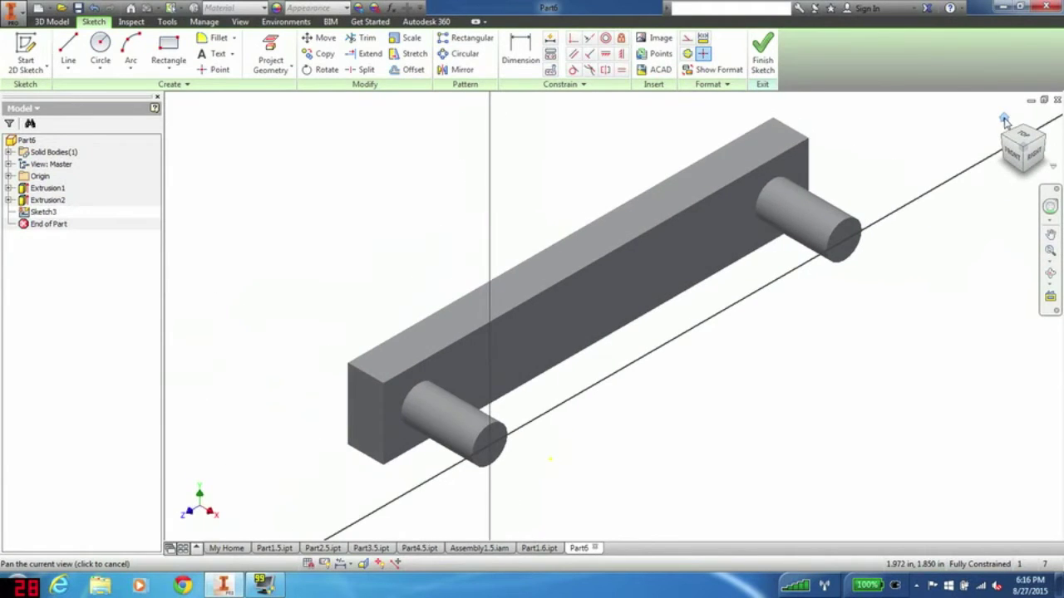
mouse_move(1020, 140)
mouse_down()
mouse_move(1027, 170)
mouse_move(1037, 161)
mouse_up()
shift+middle_drag(540, 308, 603, 309)
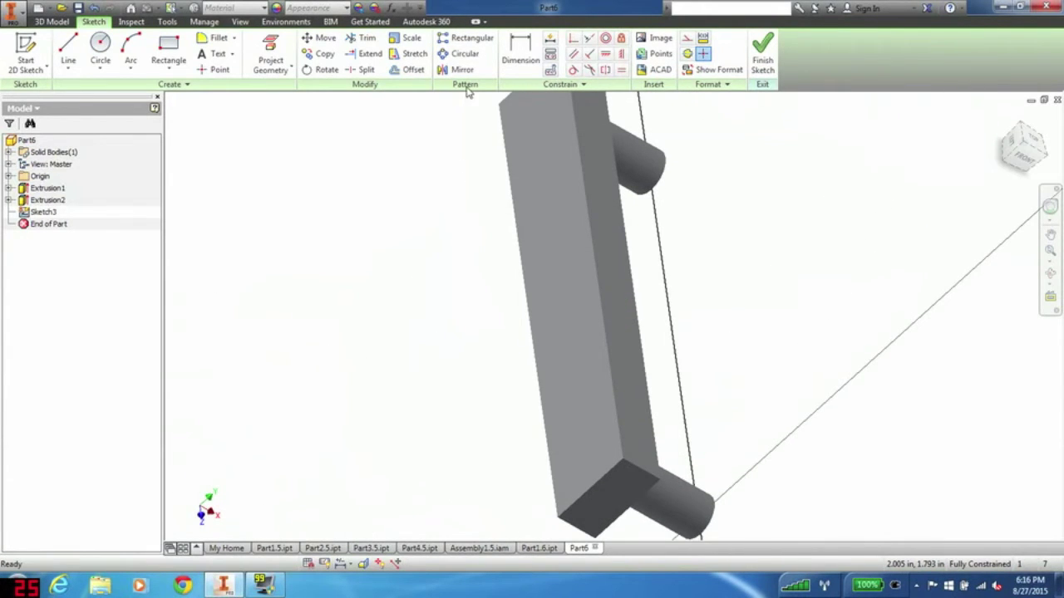
click(274, 45)
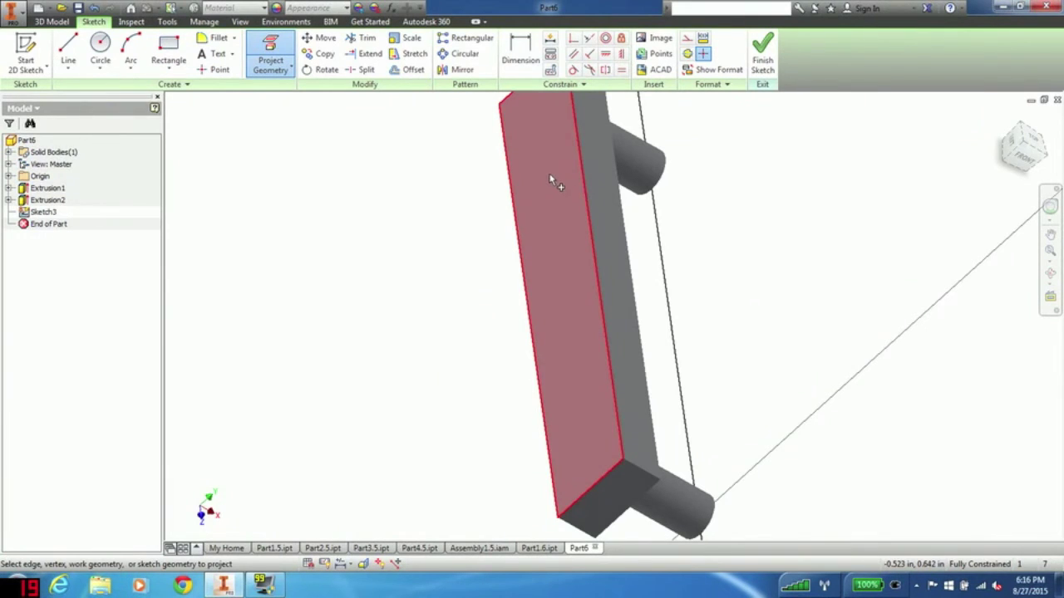
click(549, 164)
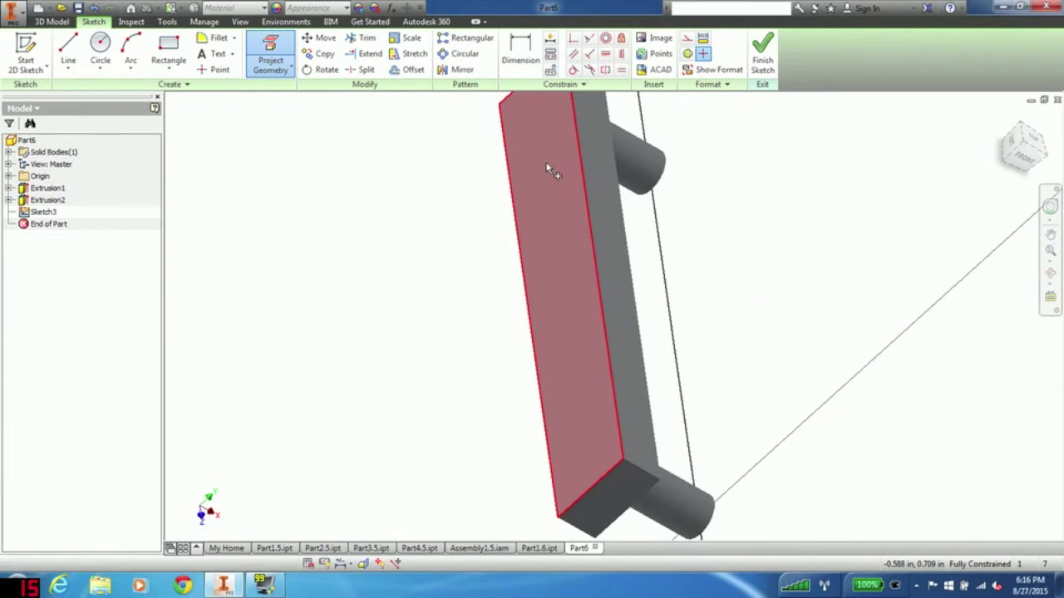
click(1031, 143)
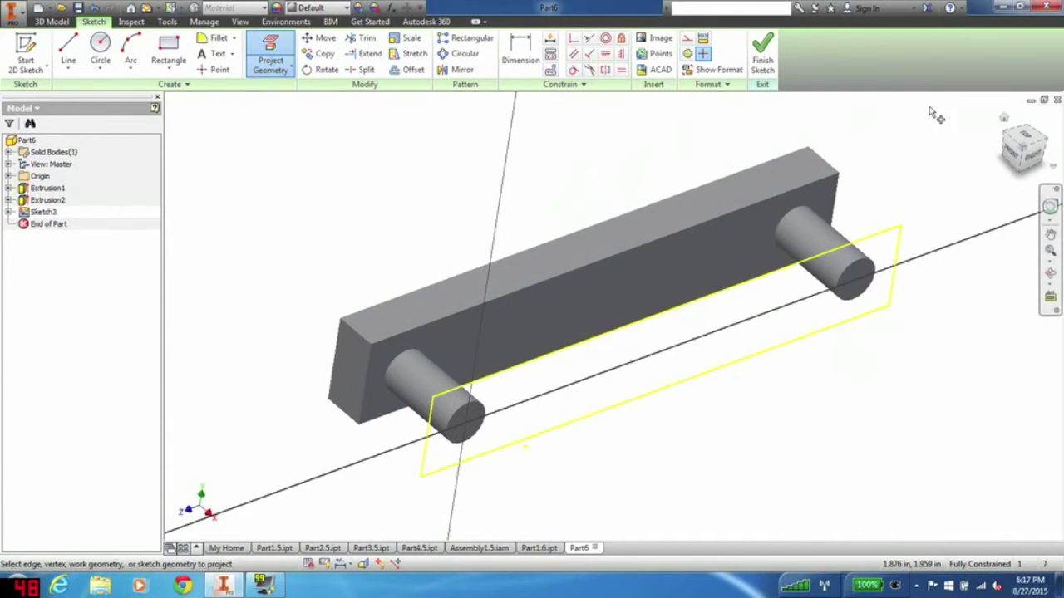
- Finish the sketch and extrude the projected rectangle 1/8 in away from the pins to form the second side bar
click(763, 55)
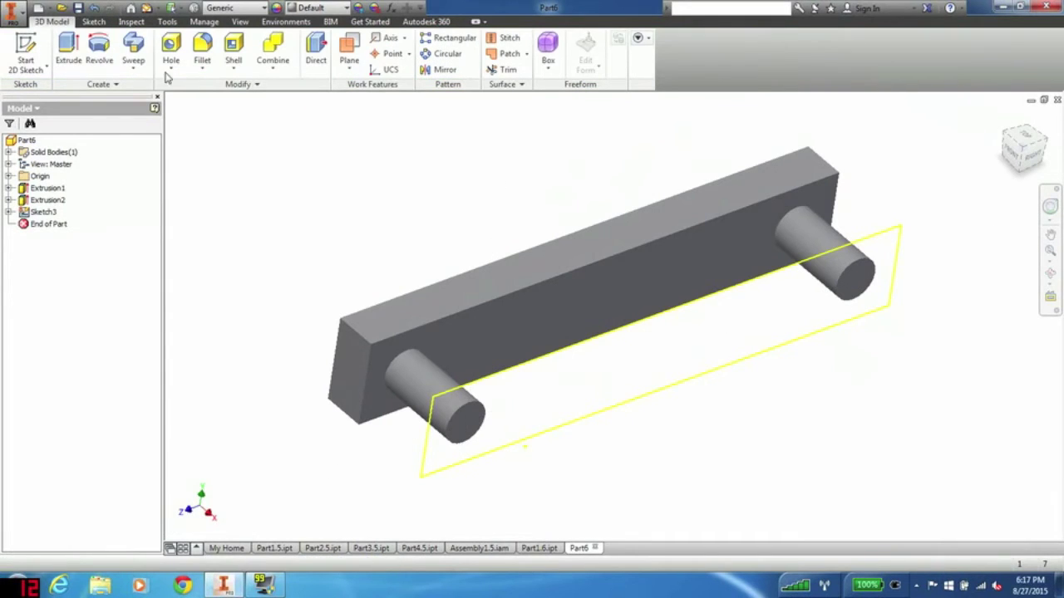
click(69, 48)
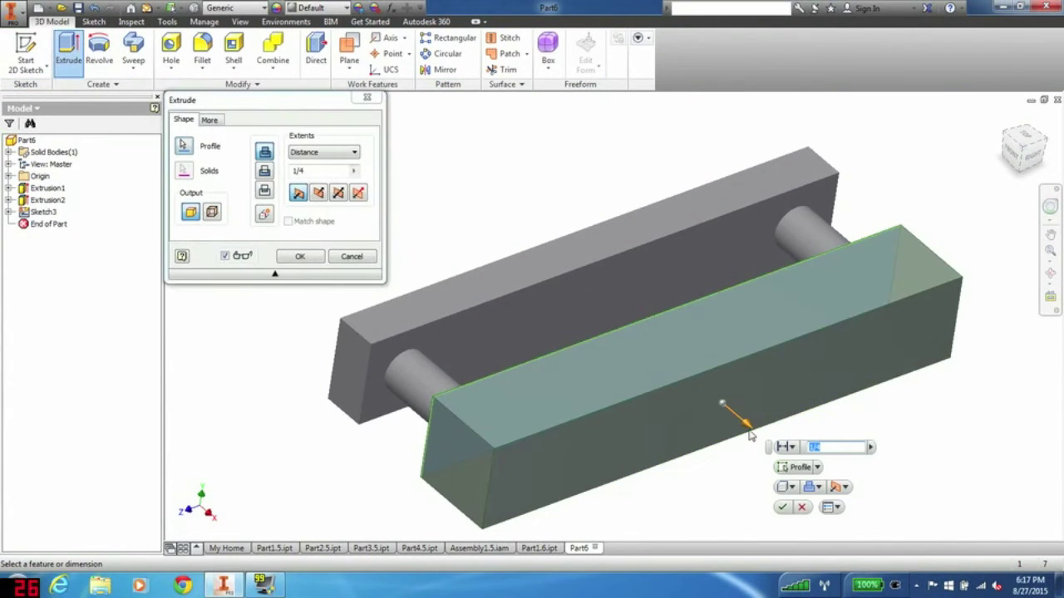
text(1/)
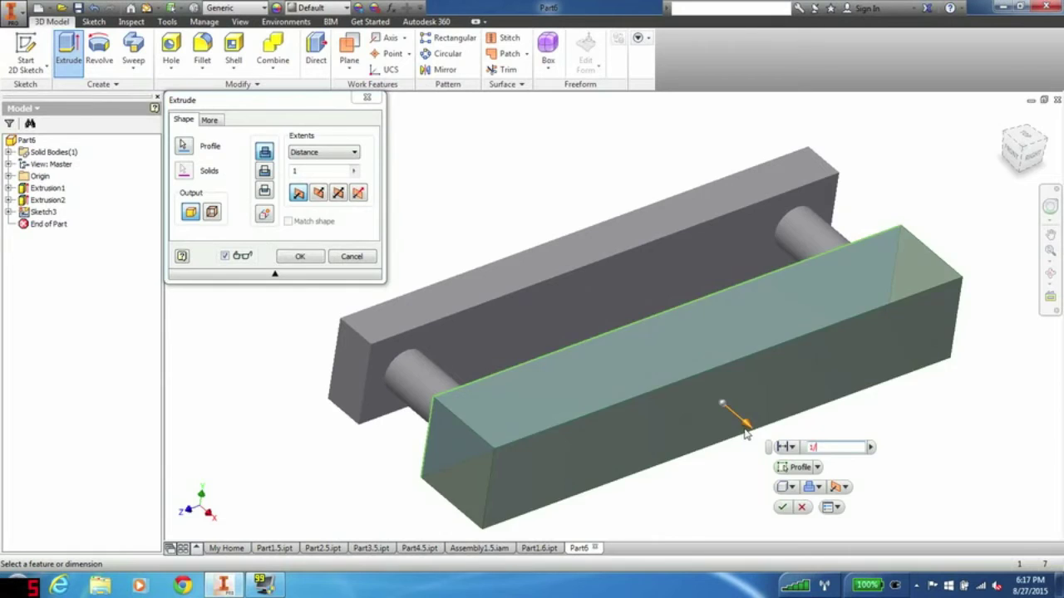
text(2)
key(Return)
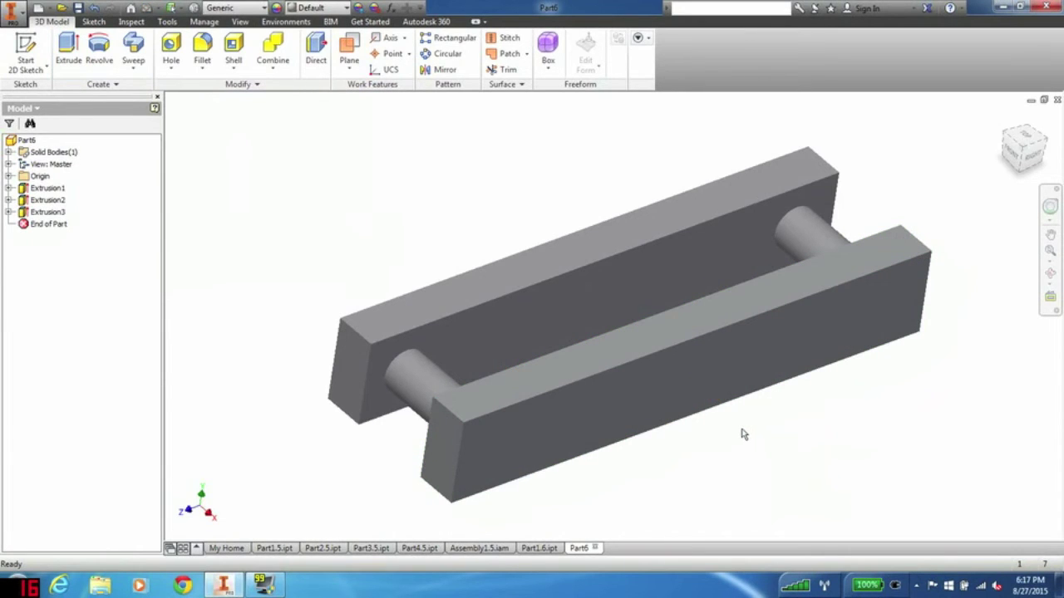
- Save the link in the Widget 6 folder as Part2.6
click(10, 12)
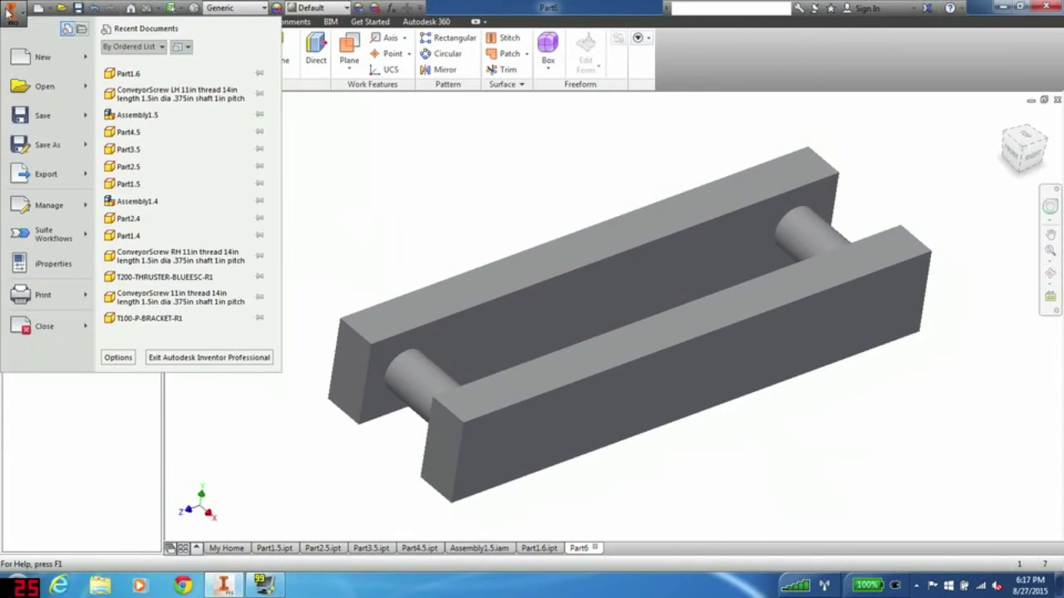
click(66, 154)
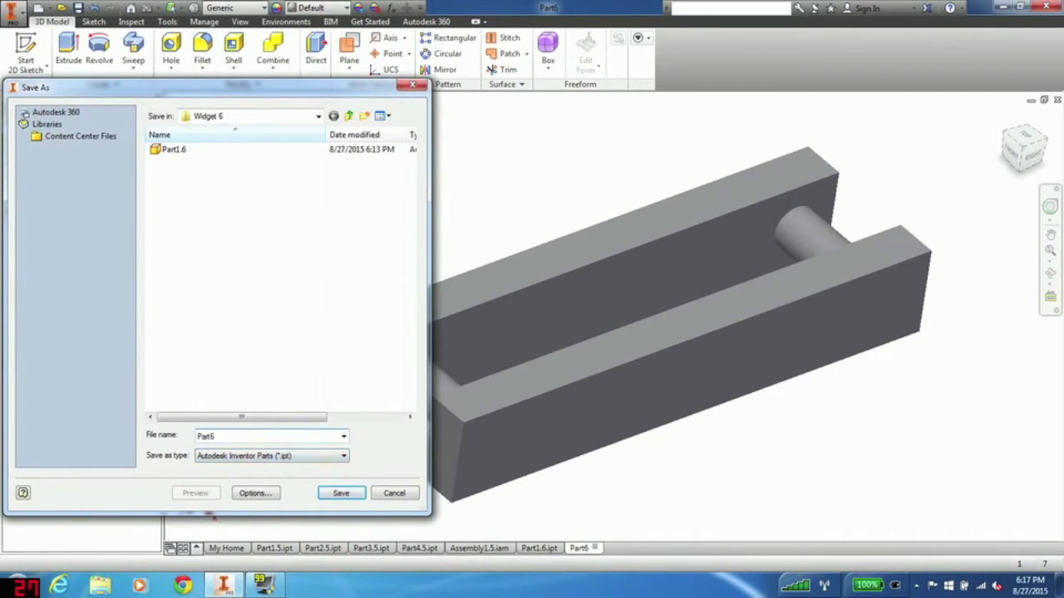
key(BackSpace)
text(2.6)
key(Return)
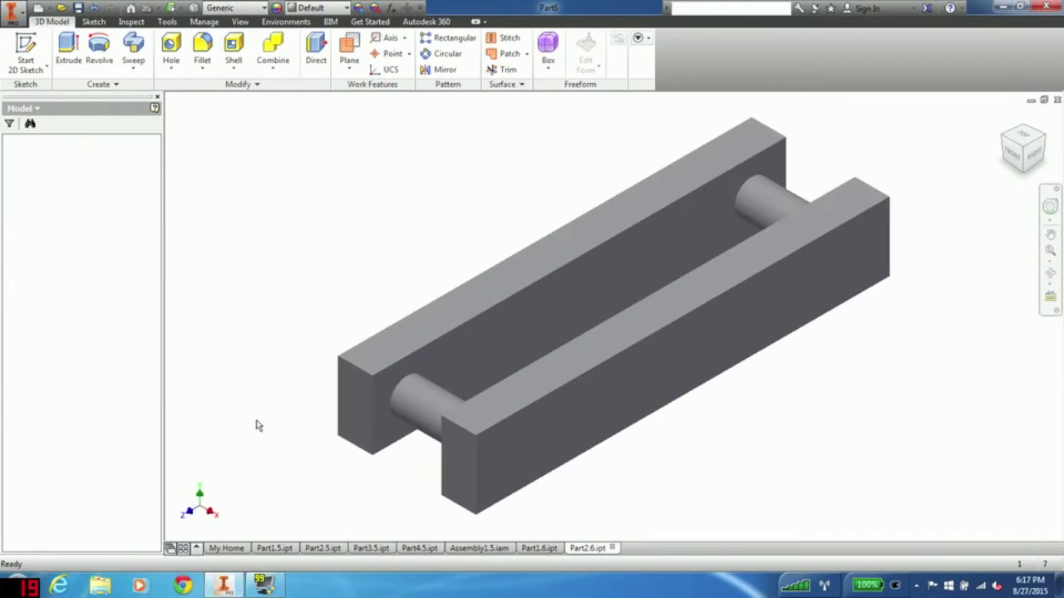
- Examine how the rod joins the link in Assembly1.5, and look over the reference rod in Part3.5
click(503, 551)
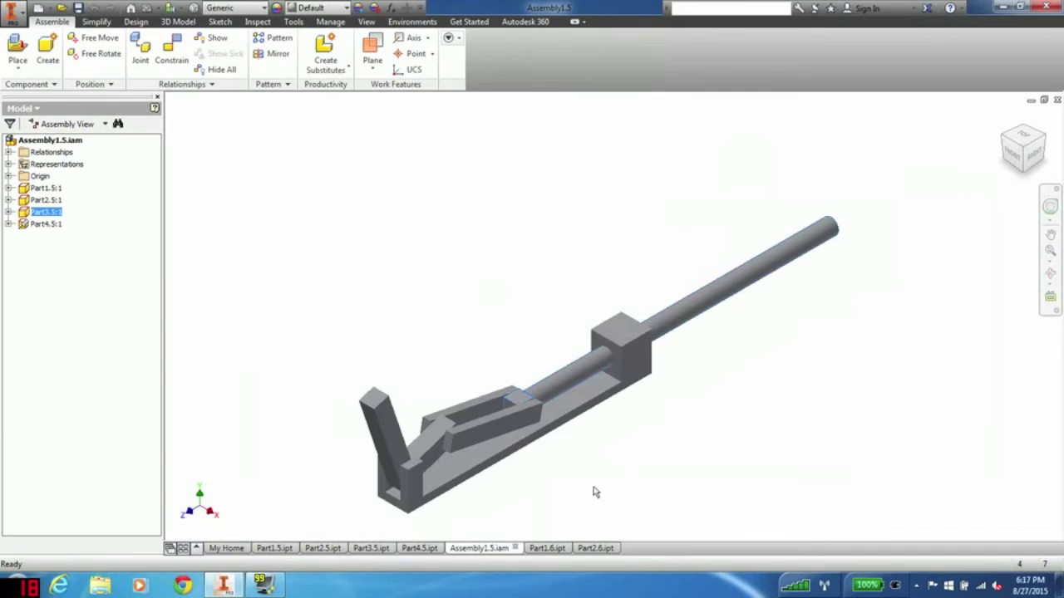
scroll(511, 460, up, 5)
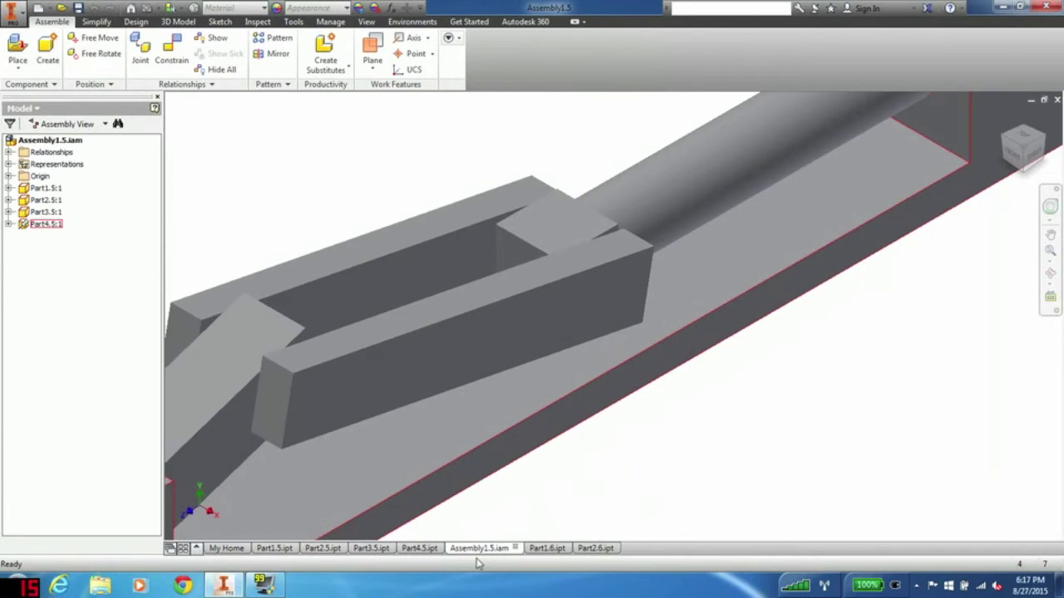
click(383, 550)
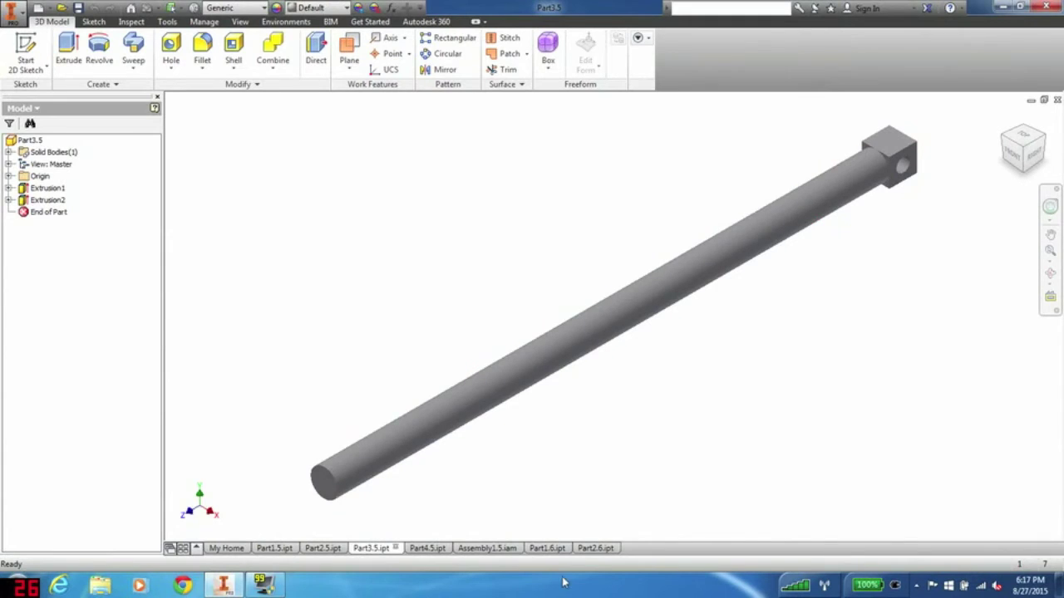
click(604, 550)
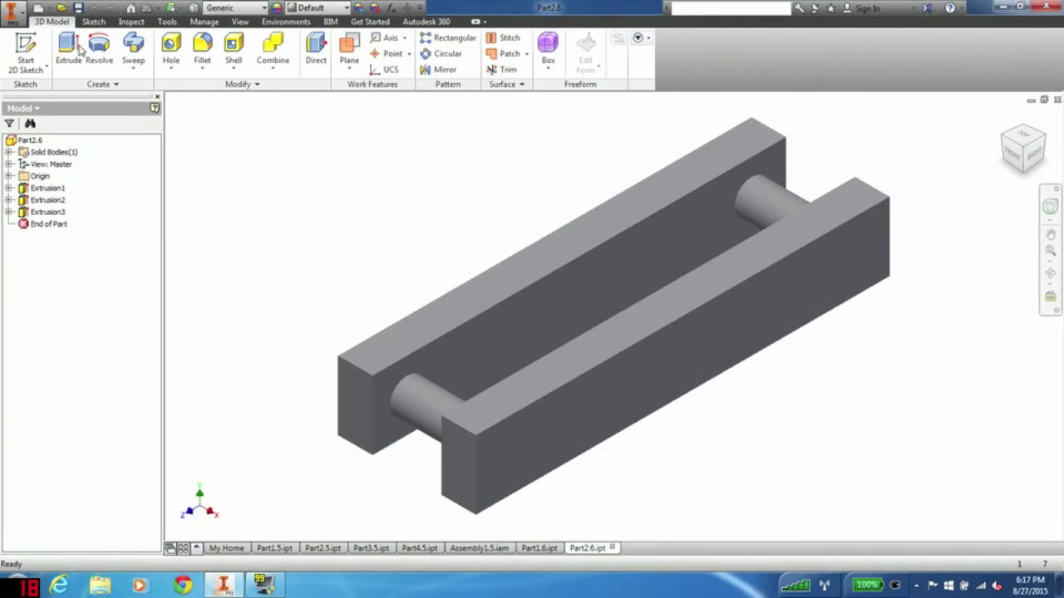
- Create a new part and start a sketch on its YZ plane
click(11, 11)
mouse_move(63, 55)
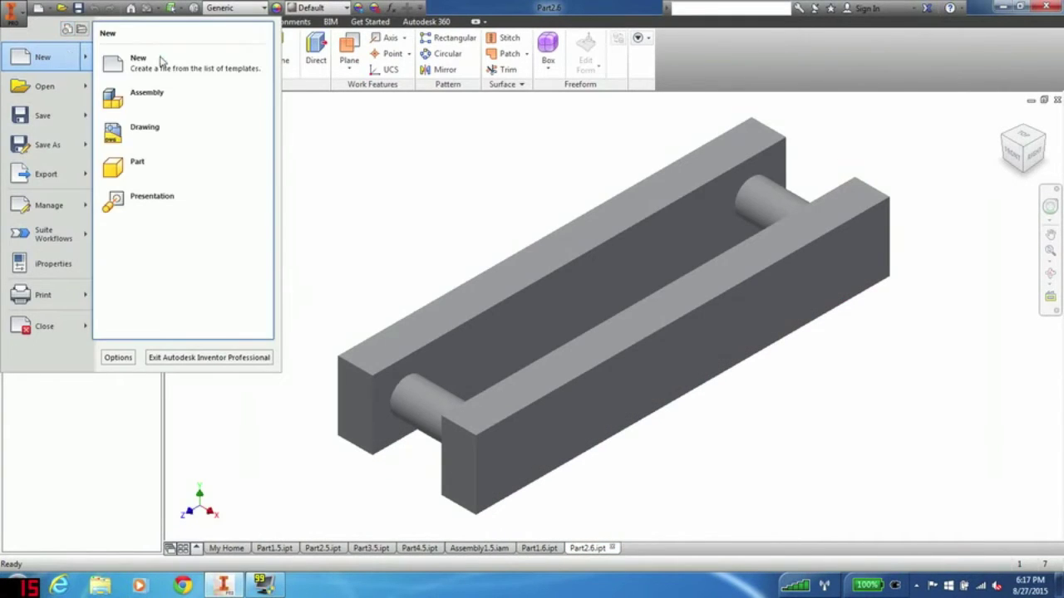
click(143, 162)
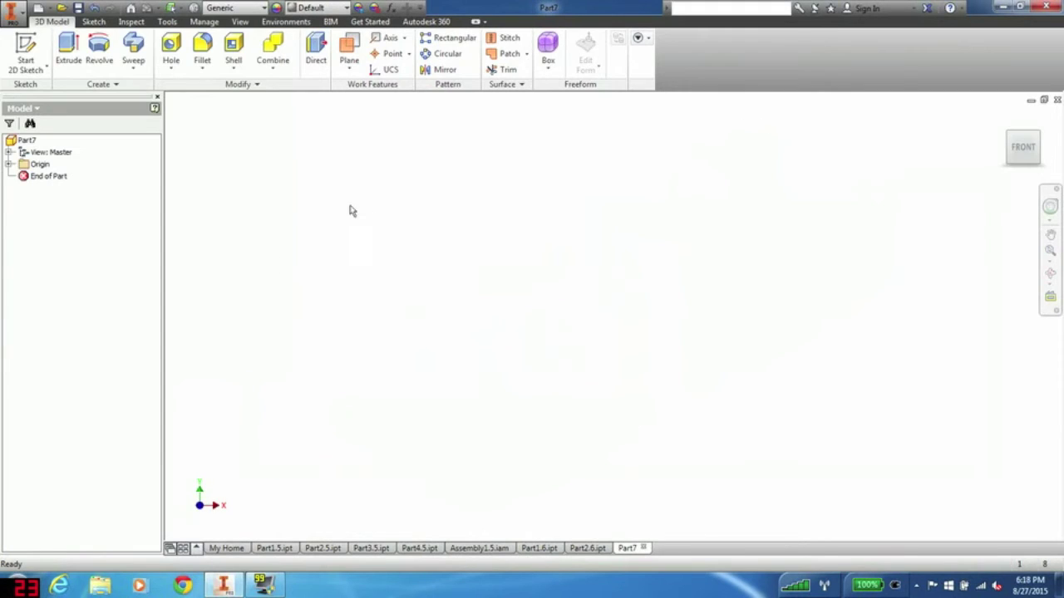
click(25, 46)
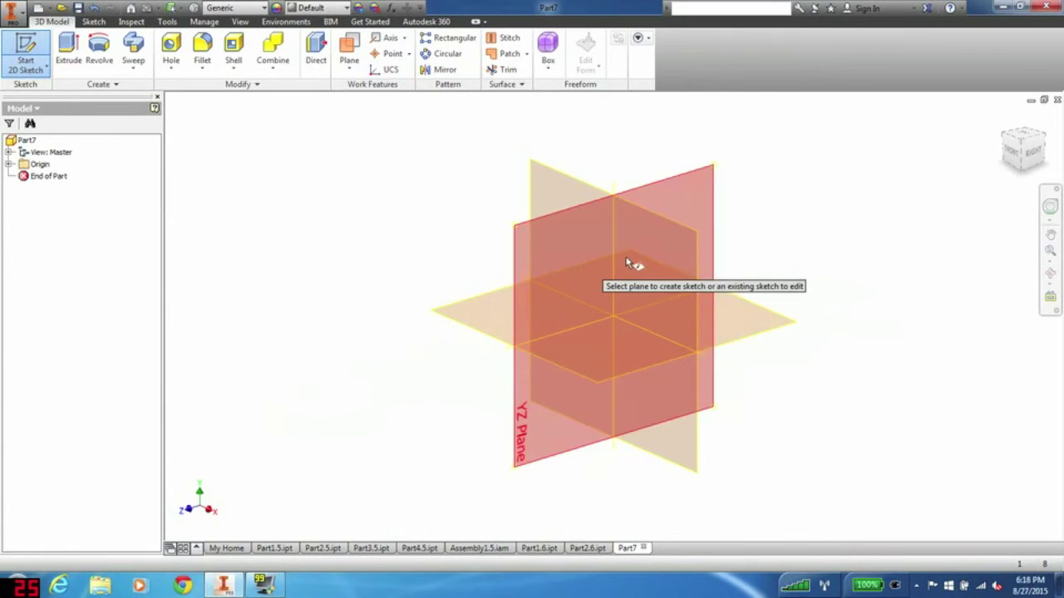
click(522, 260)
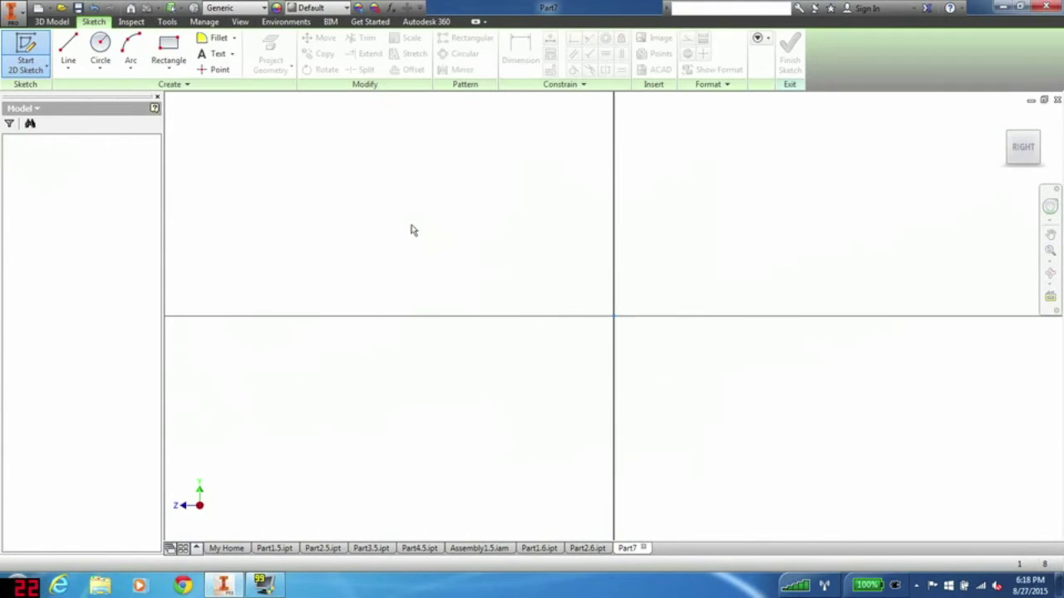
- Sketch a square near the origin, 1/4 in wide and 1/4 in high
click(166, 46)
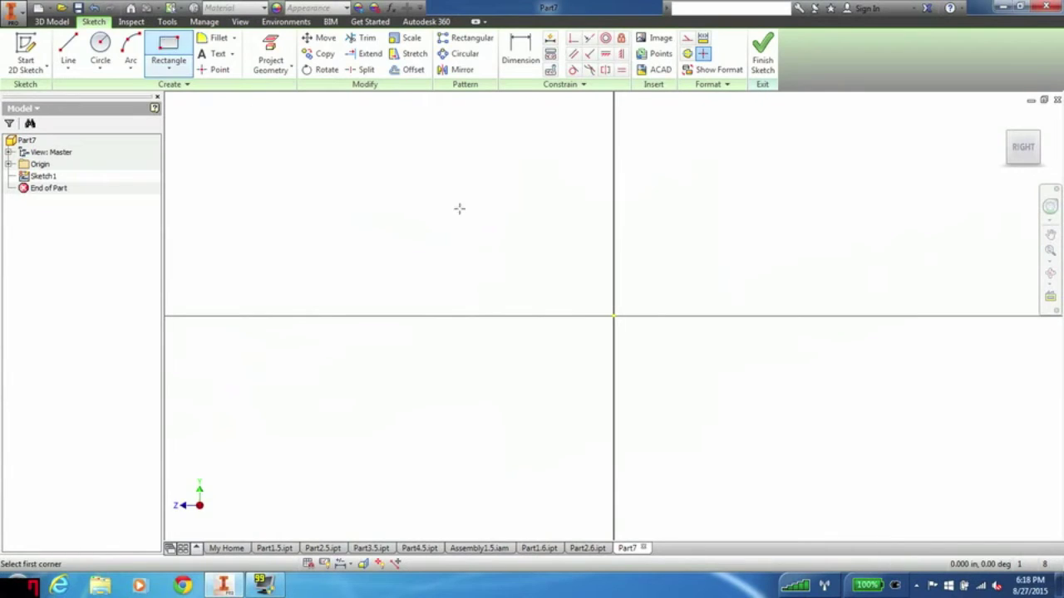
click(520, 208)
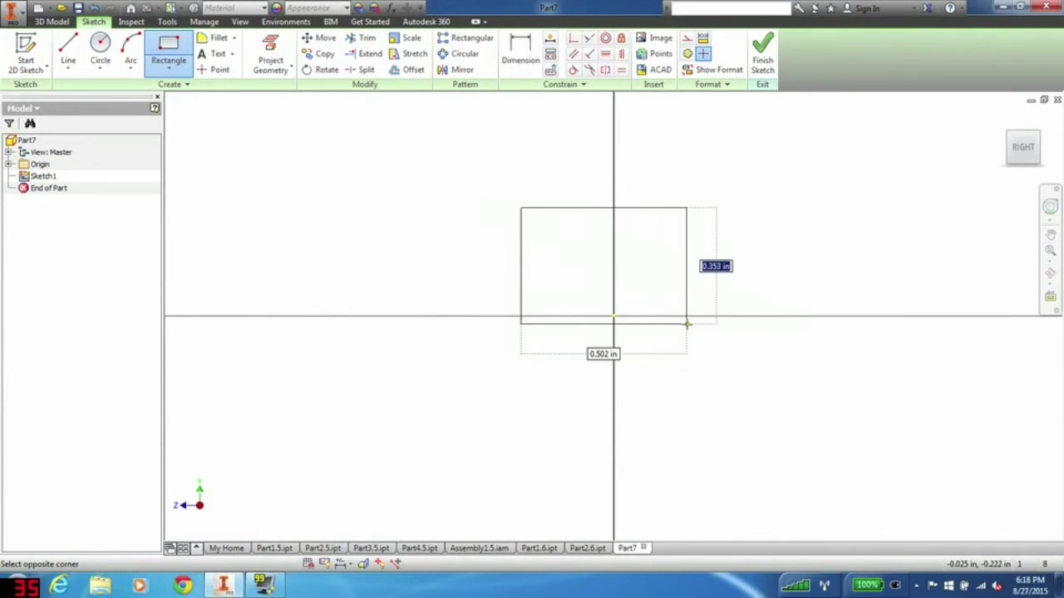
text(1/)
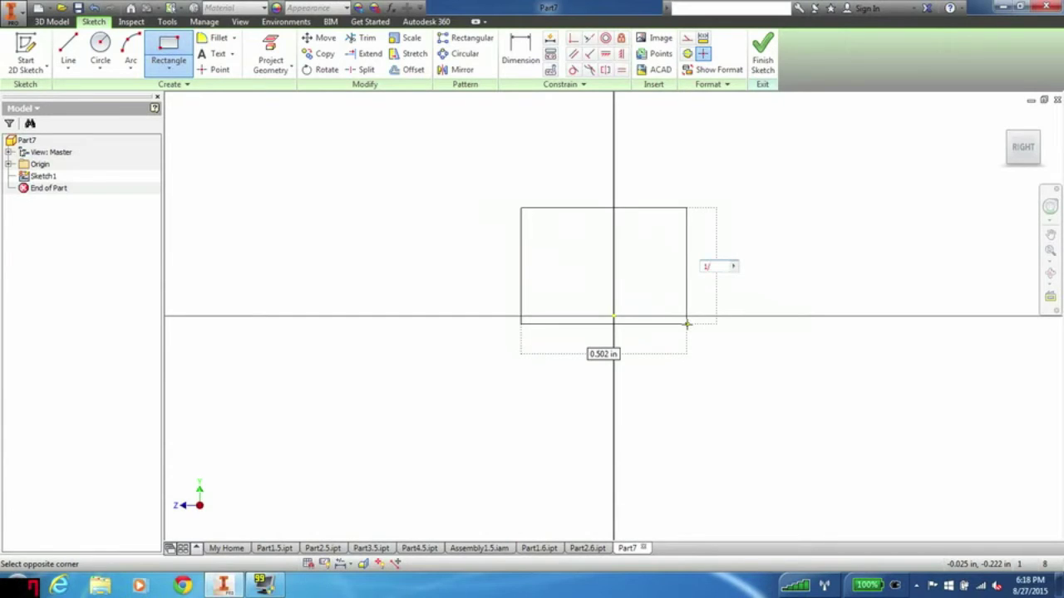
key(Tab)
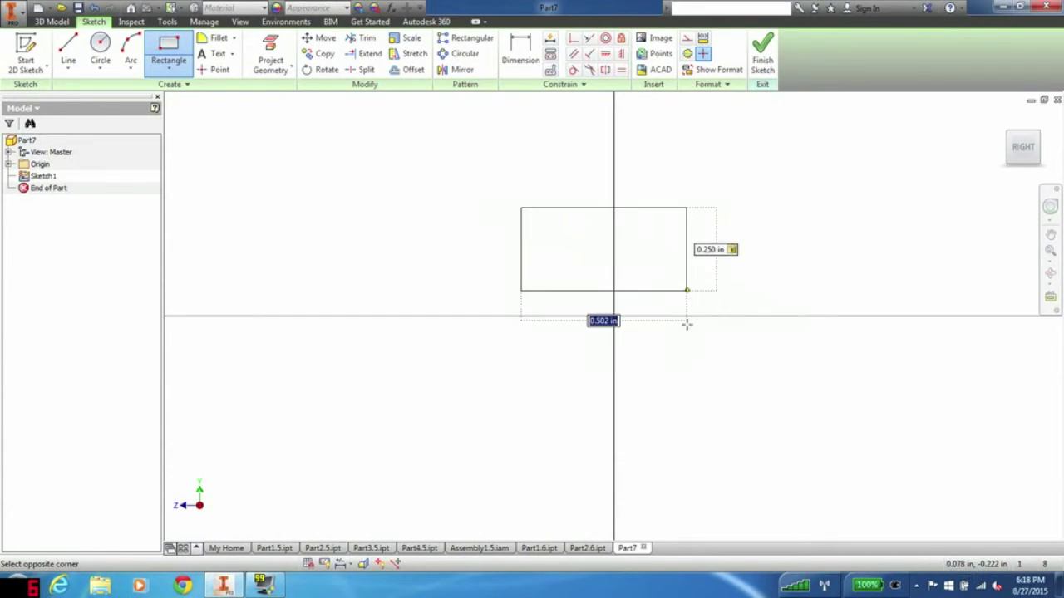
key(Return)
key(Return)
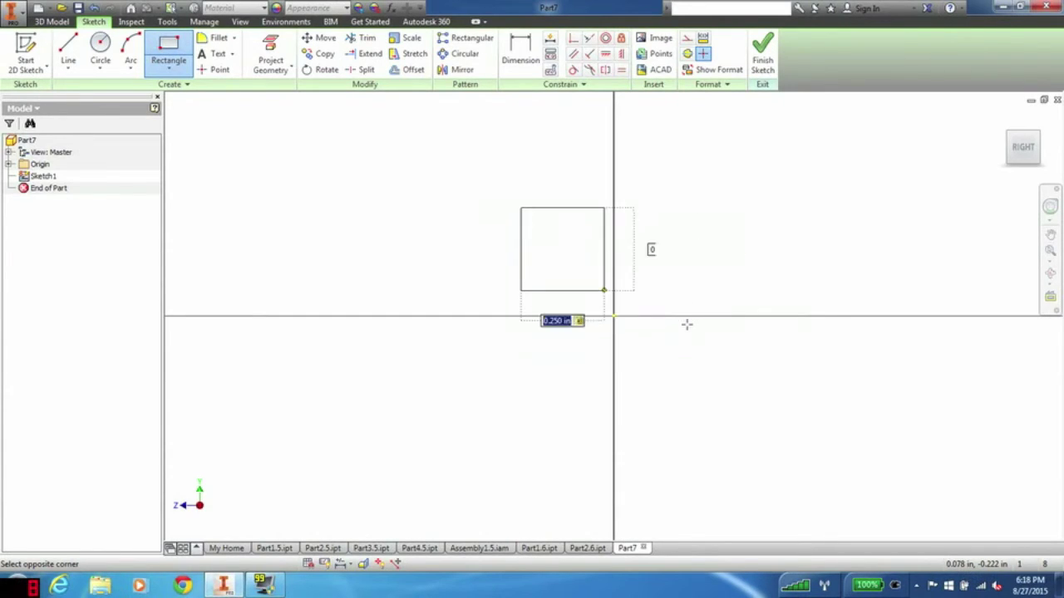
scroll(582, 236, up, 4)
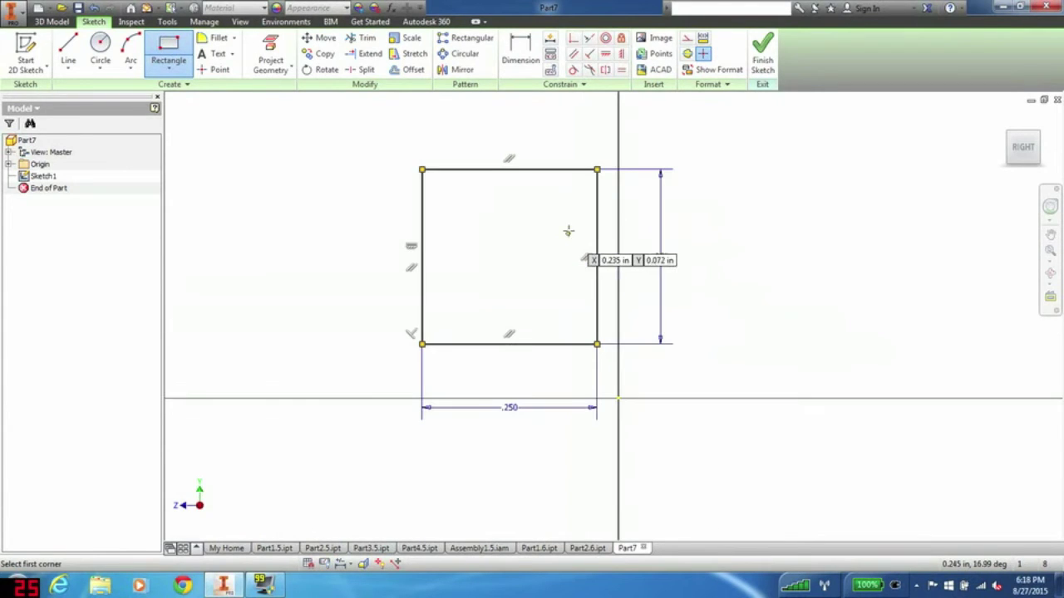
- Draw a 1/8 in diameter circle at the centre of the square for the pin hole
click(100, 43)
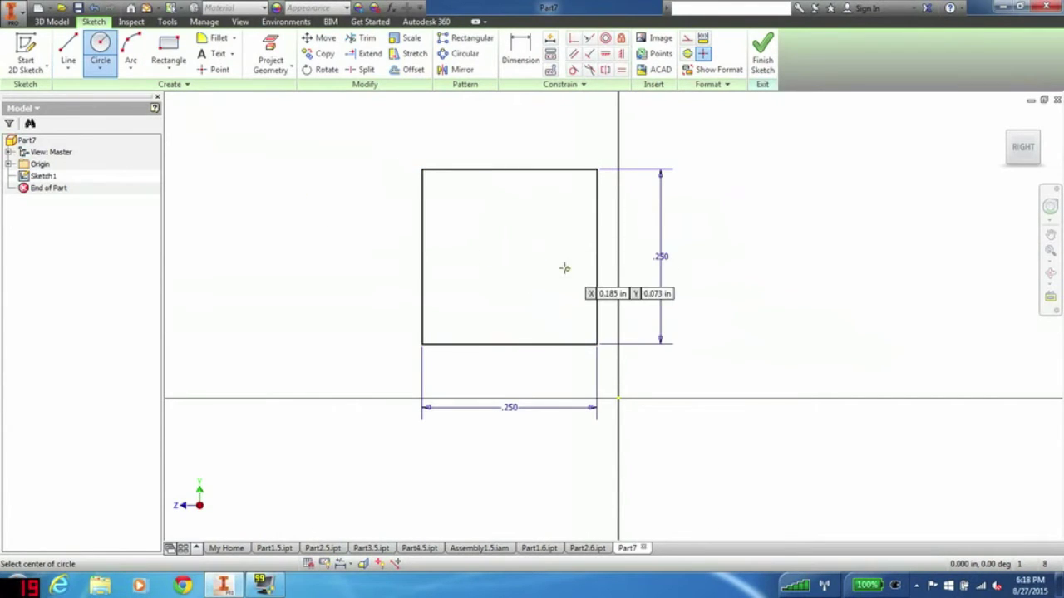
click(509, 257)
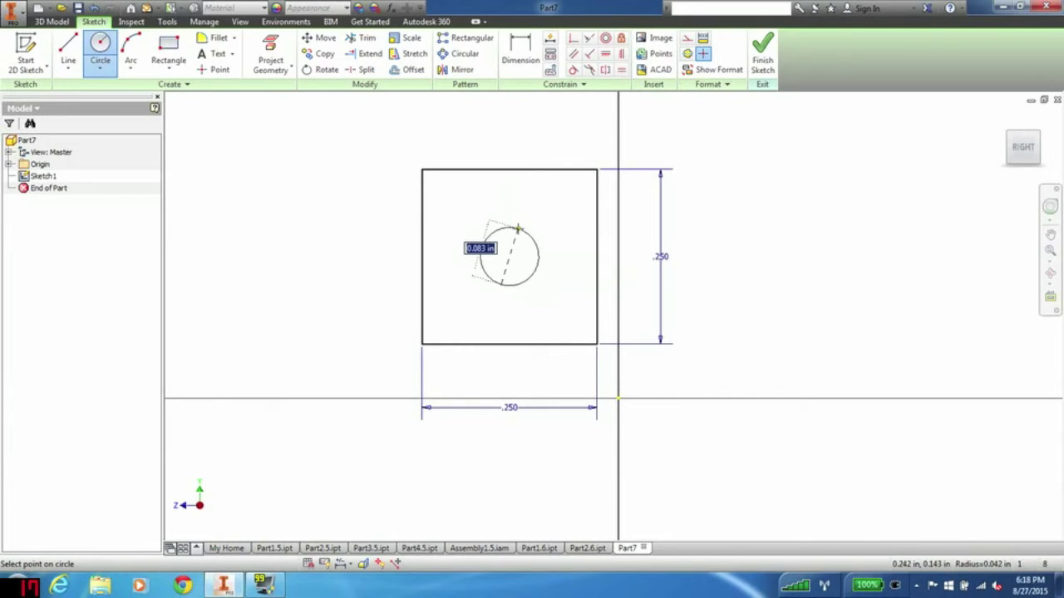
text(1/)
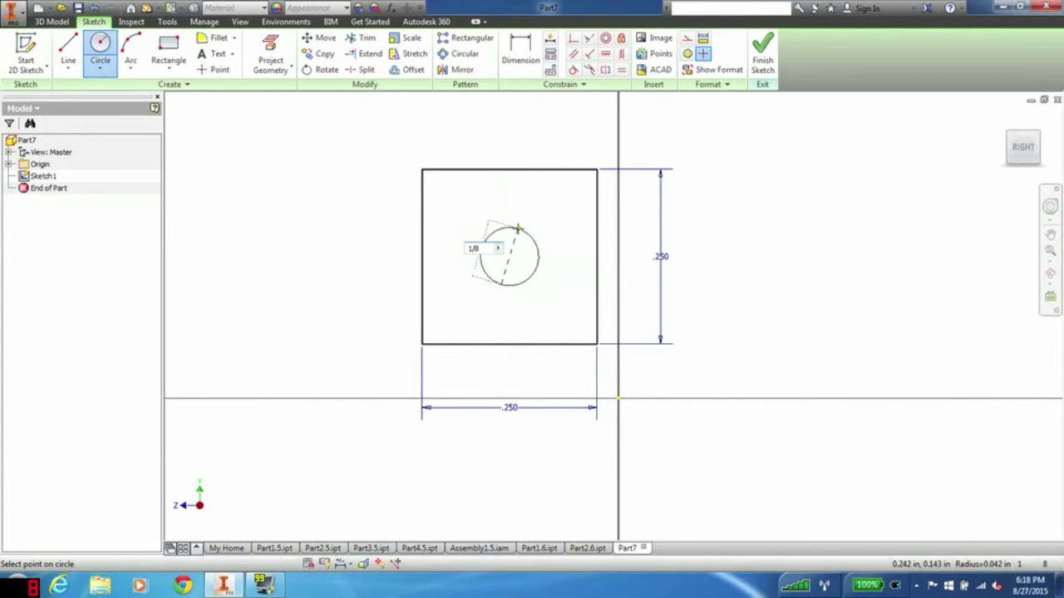
text(8)
key(Return)
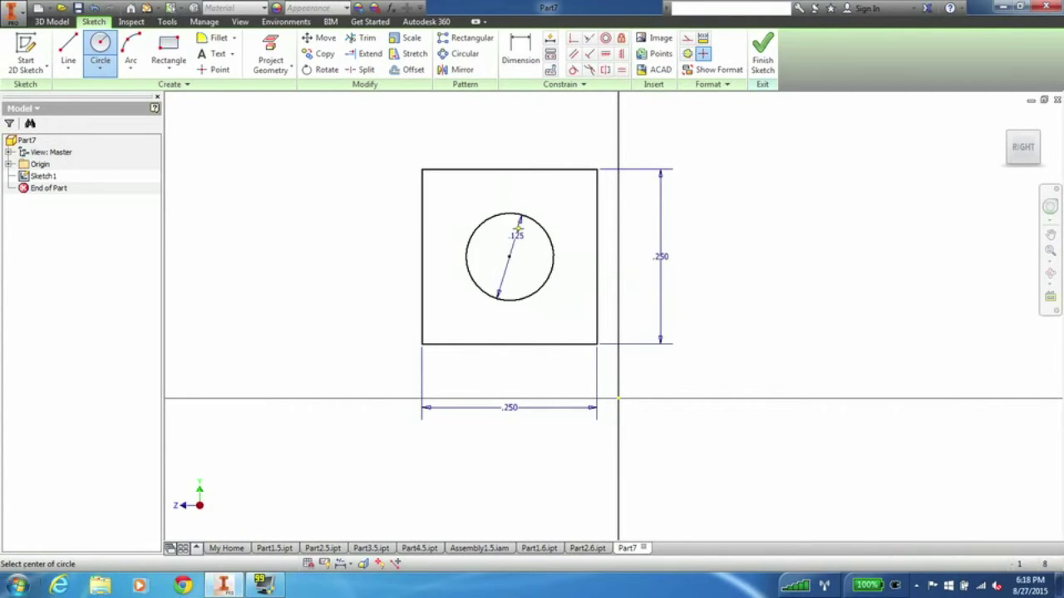
- Finish the sketch and extrude the area between the square and the circle 1/4 in to form the pierced block
click(758, 67)
click(69, 51)
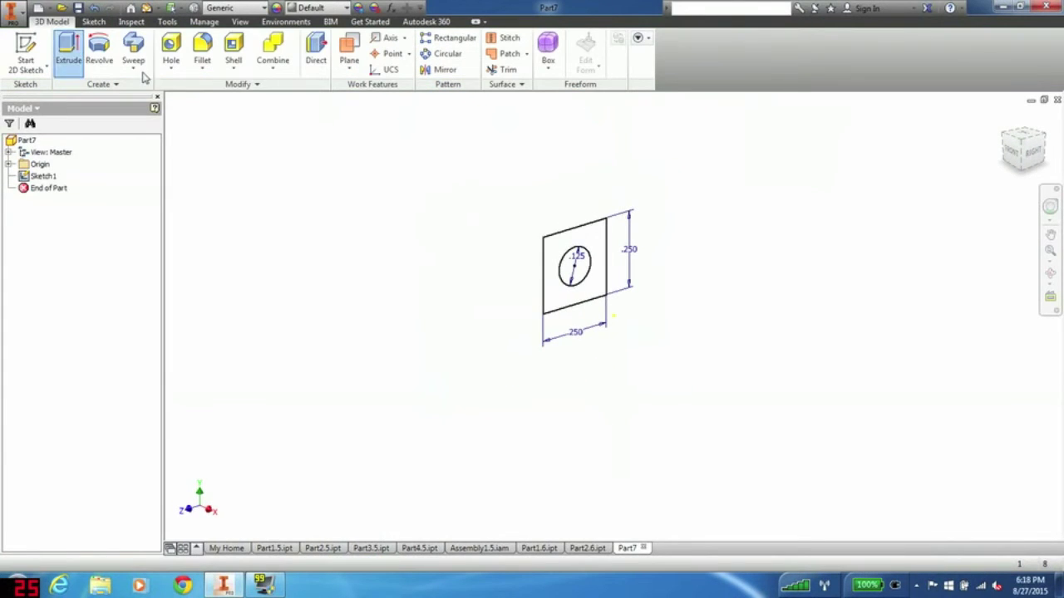
click(593, 259)
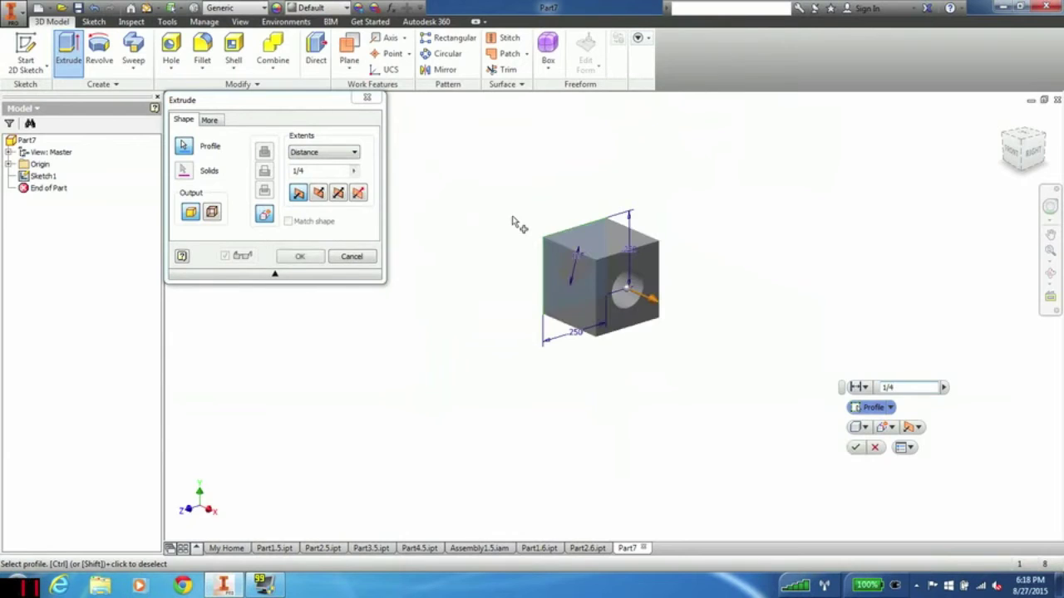
key(Return)
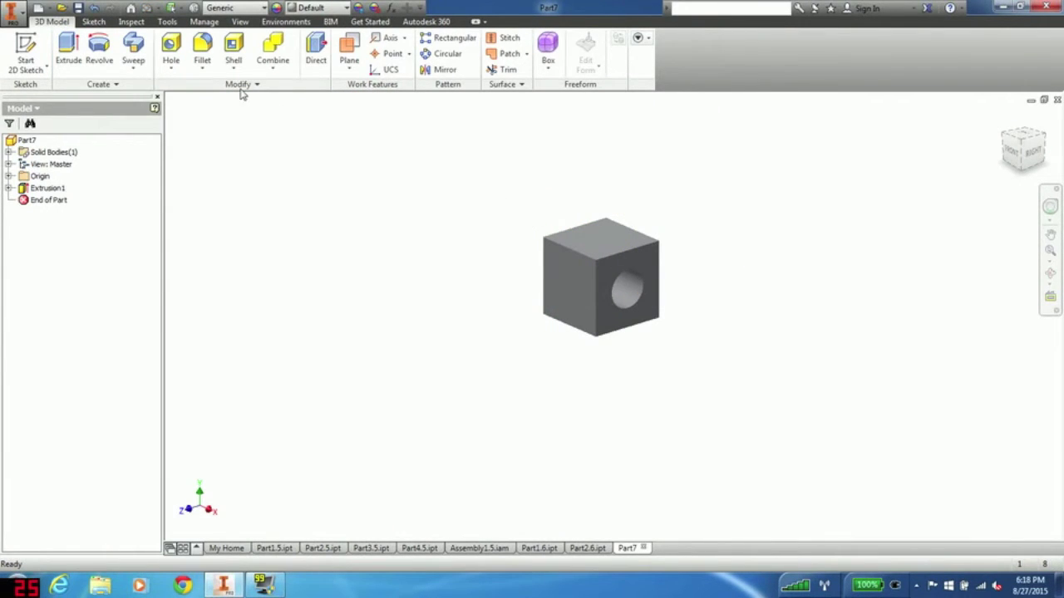
- Start a sketch on the block's solid front face beside the pin hole and project the face's outline into it
click(590, 285)
mouse_move(561, 271)
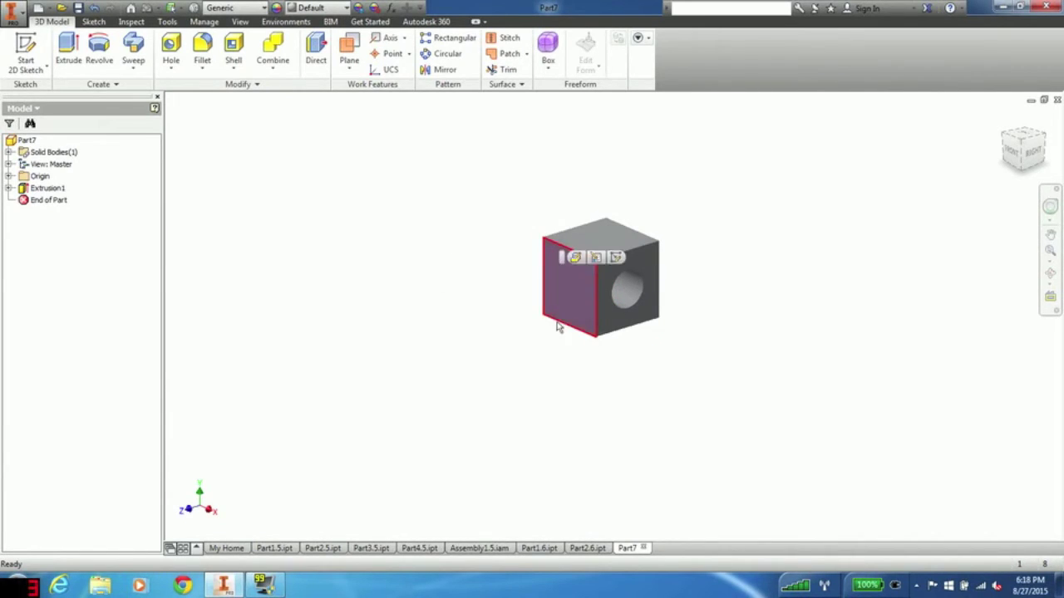
right_click(571, 291)
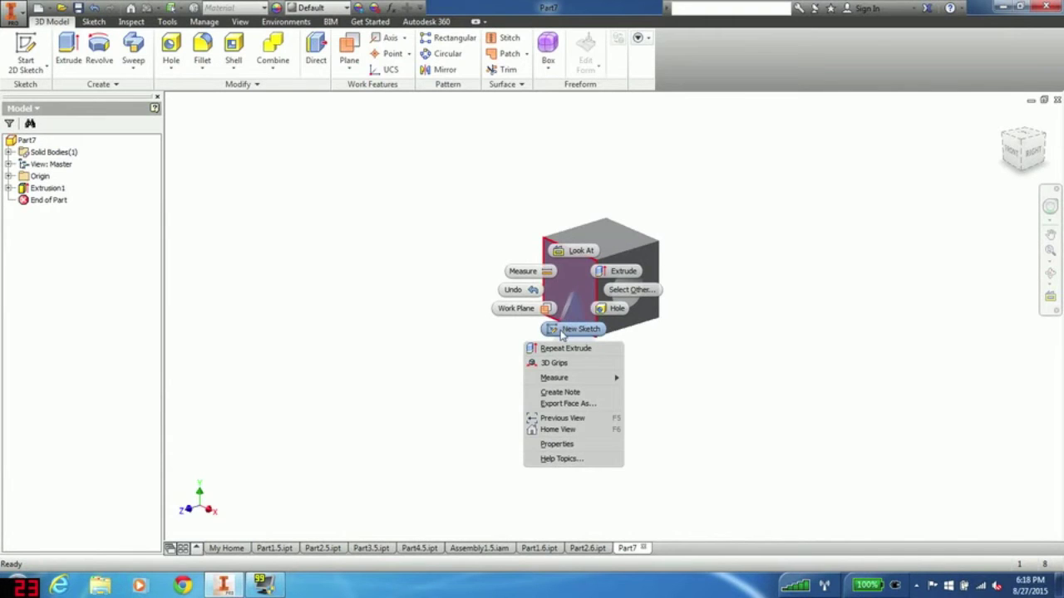
click(569, 329)
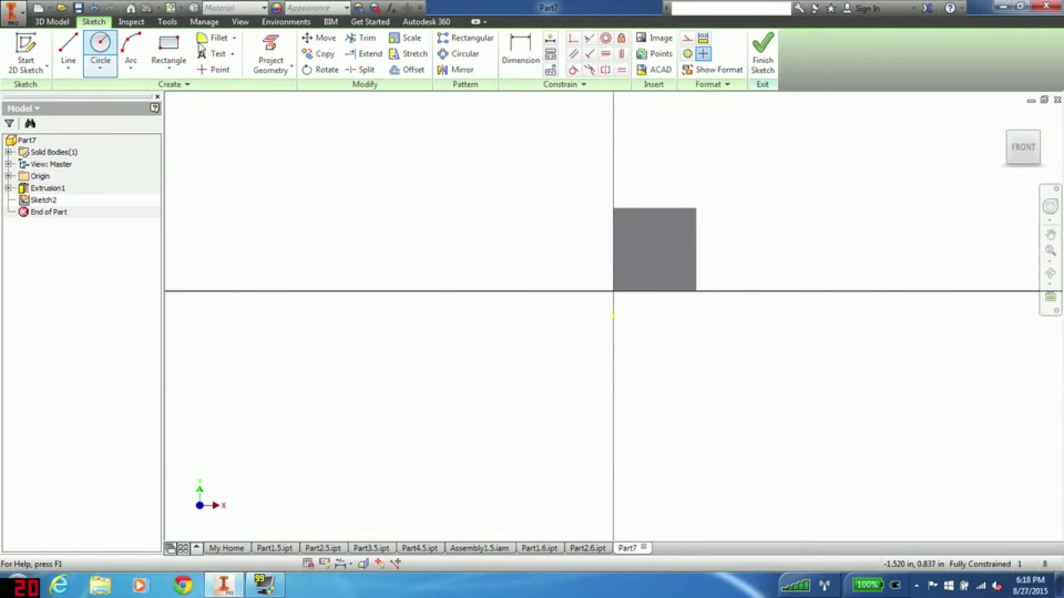
click(268, 46)
click(644, 241)
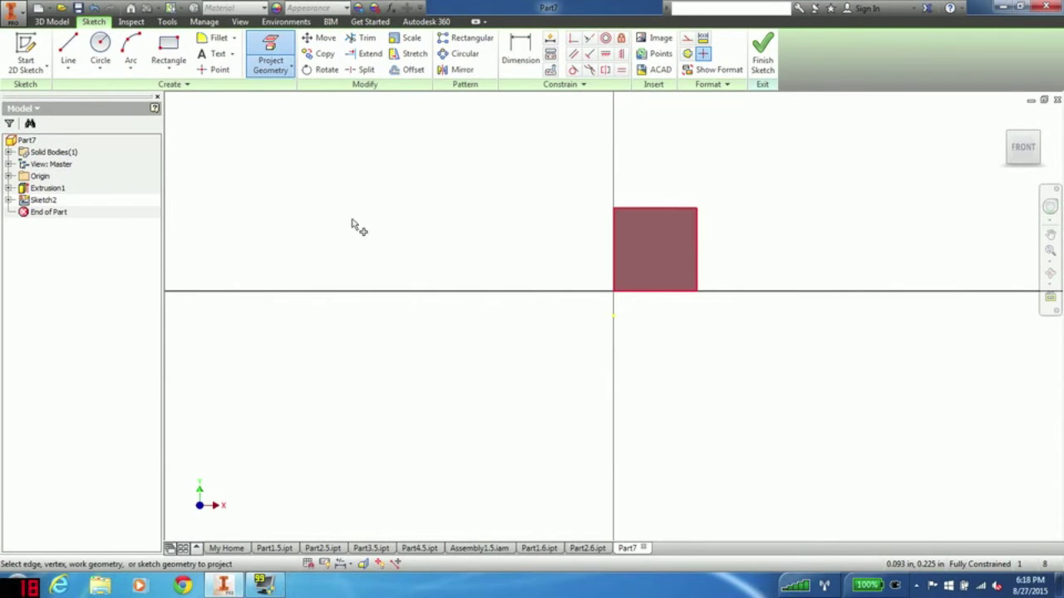
- Draw a circle centred on the projected square face and reaching its edges
click(99, 50)
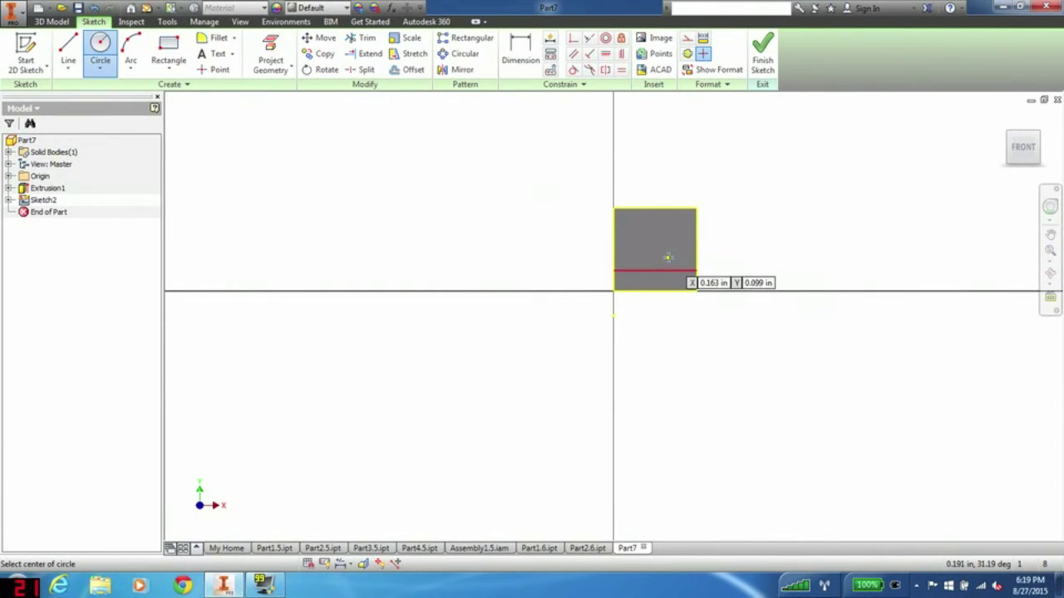
scroll(670, 257, up, 4)
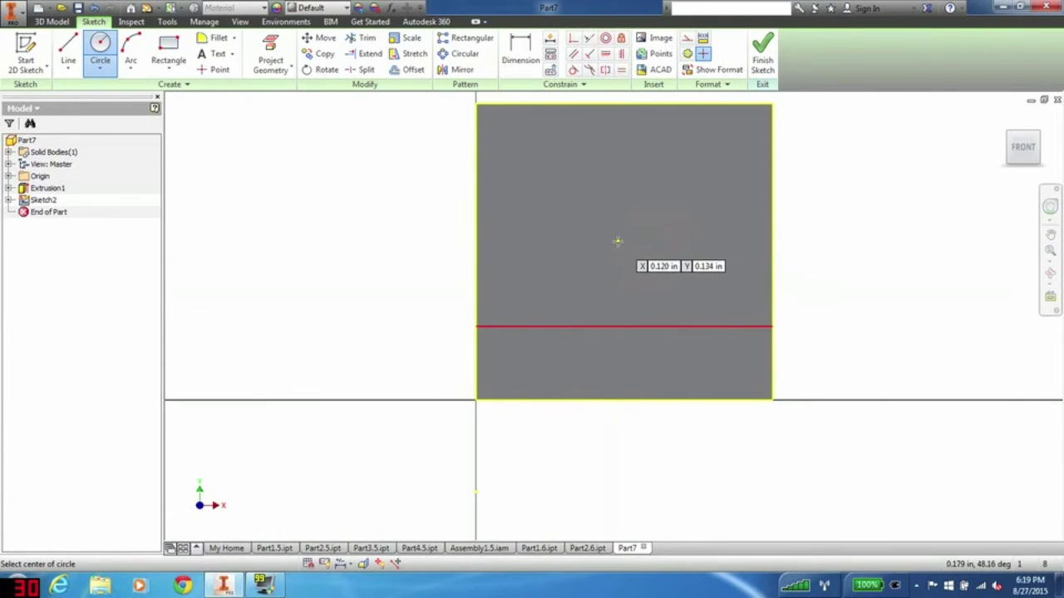
click(623, 251)
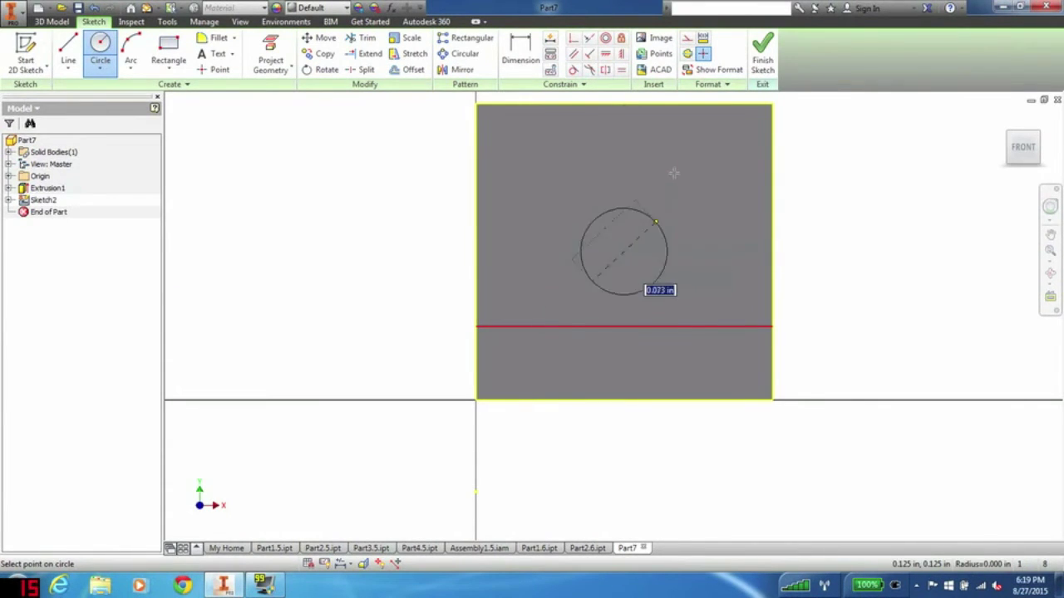
click(772, 251)
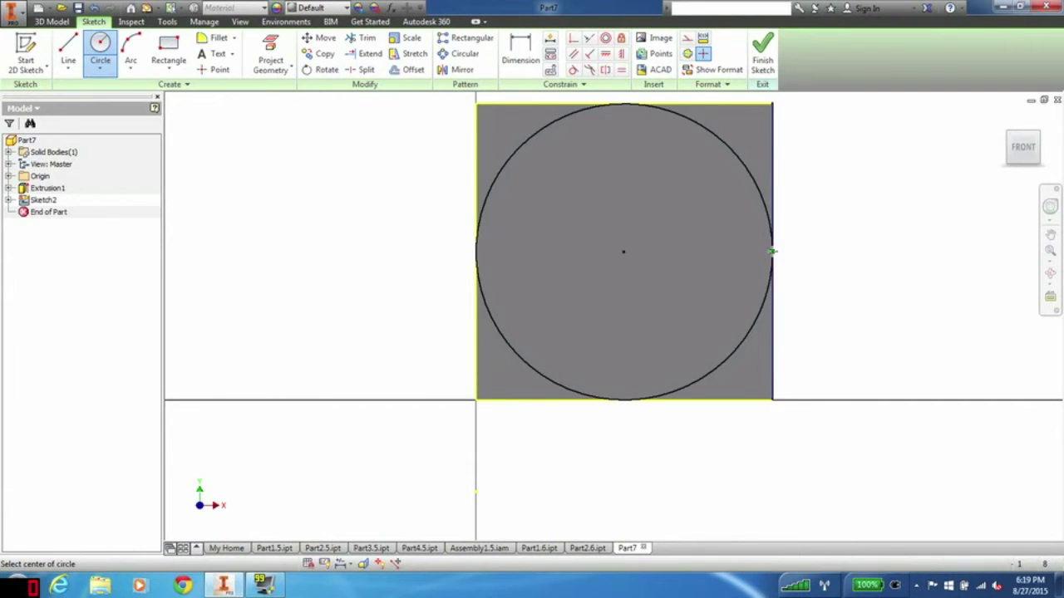
right_click(869, 237)
click(914, 228)
- Finish the sketch and extrude the circle 5 in outward from the block to form the rod
click(770, 55)
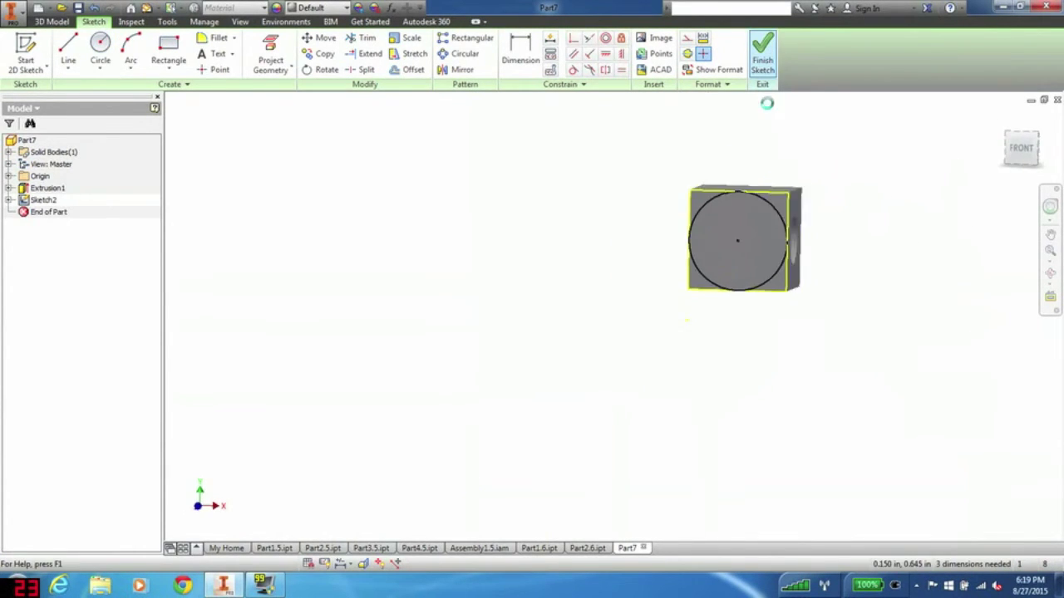
click(70, 46)
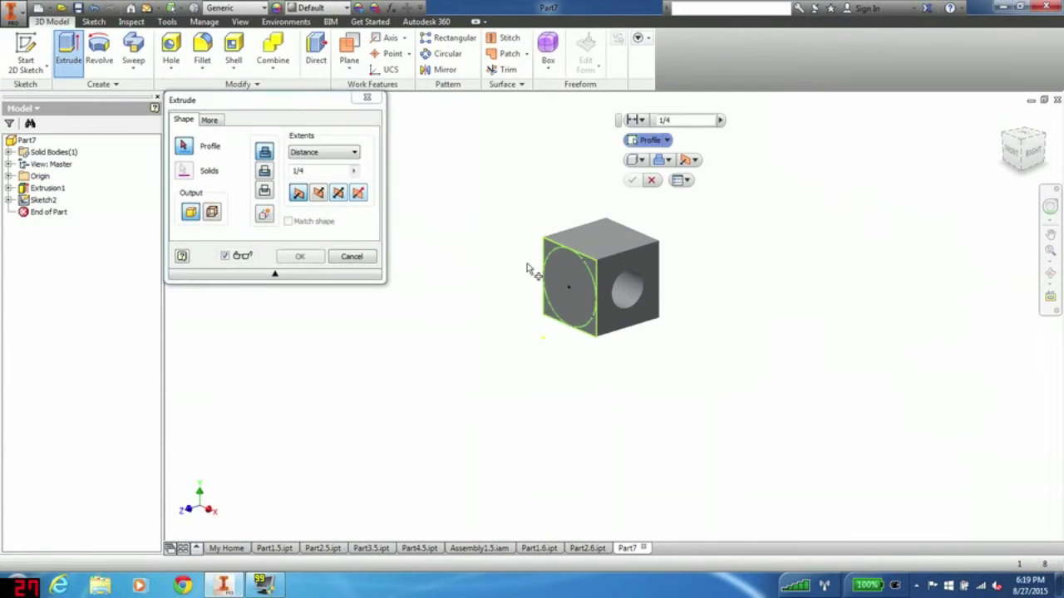
click(565, 284)
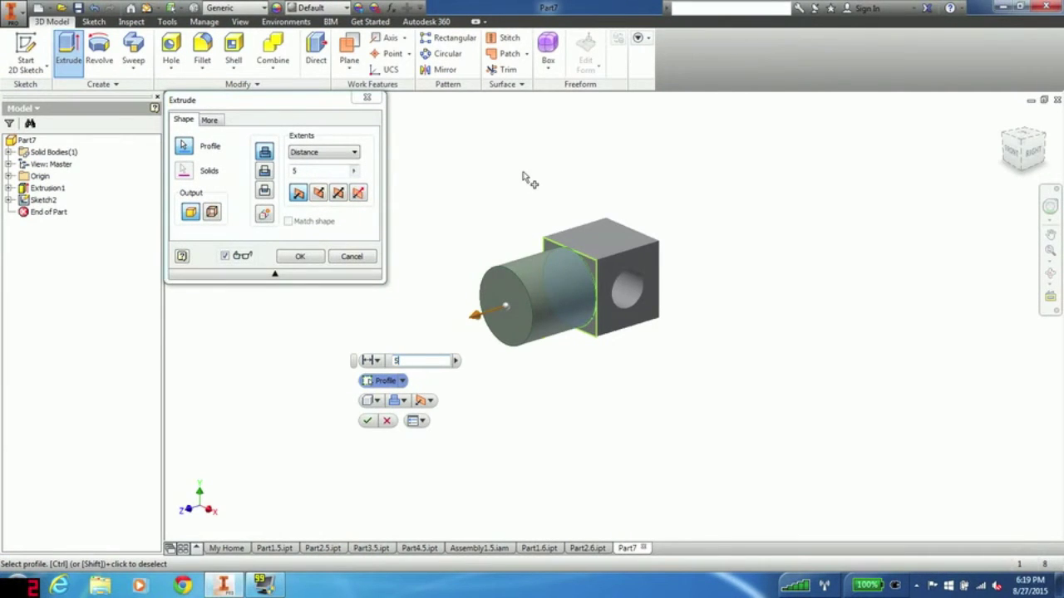
key(Return)
scroll(798, 210, down, 3)
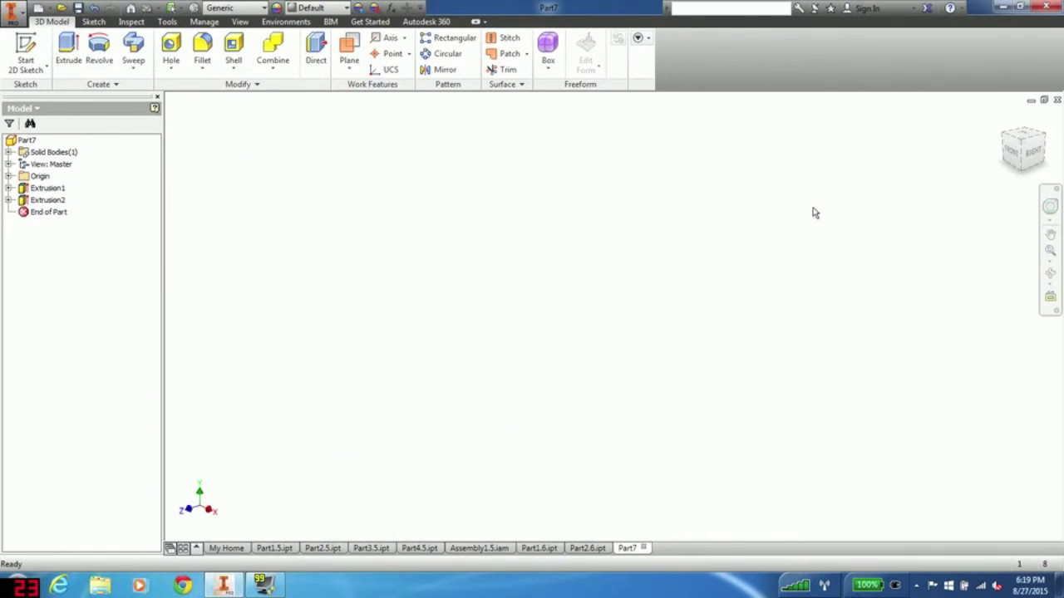
scroll(866, 227, down, 3)
middle_drag(630, 190, 661, 206)
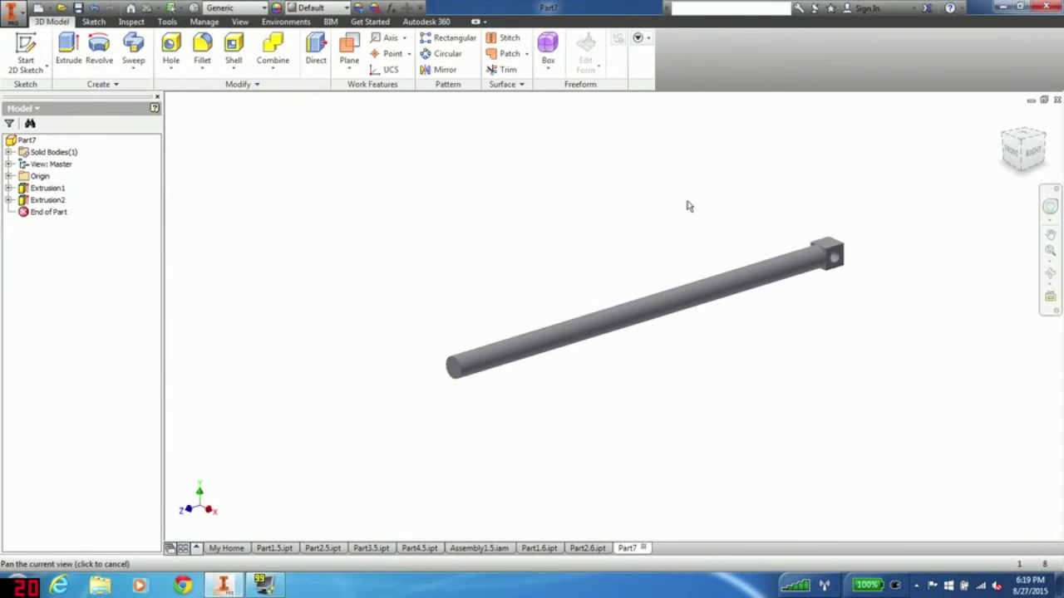
- Save the finished rod part in the Widget 6 folder as Part3.6
click(15, 12)
click(48, 145)
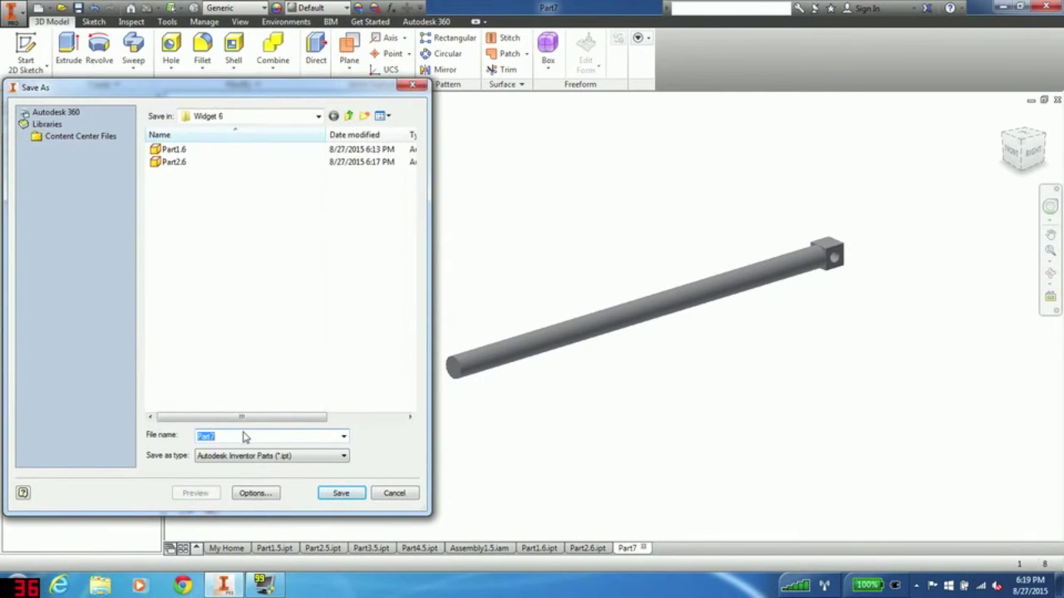
key(BackSpace)
text(3.6)
key(Return)
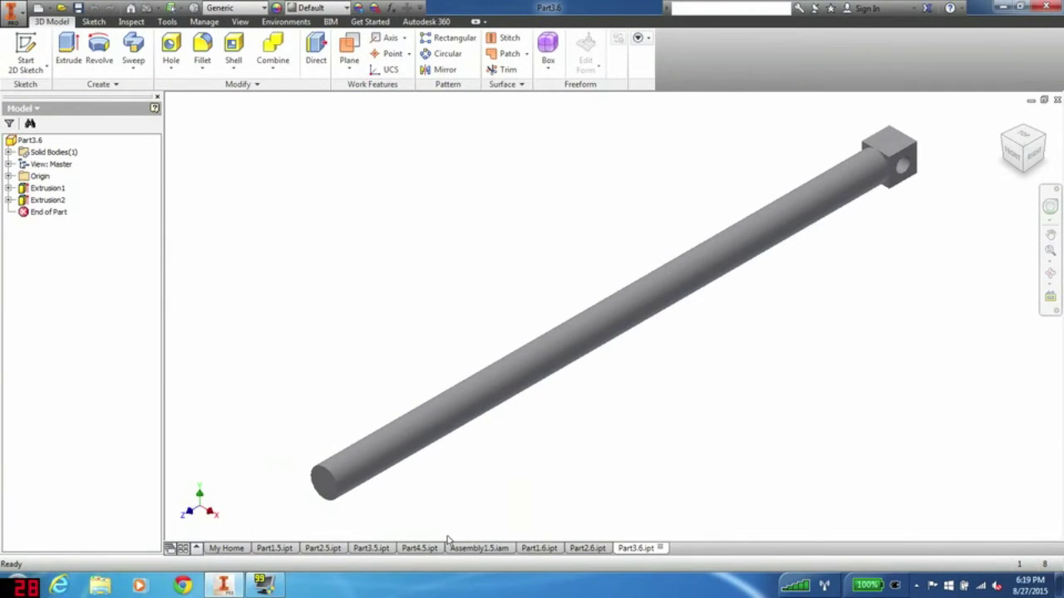
- Examine Assembly1.5 and the features of Part4.5 as the reference for the remaining base part
click(478, 549)
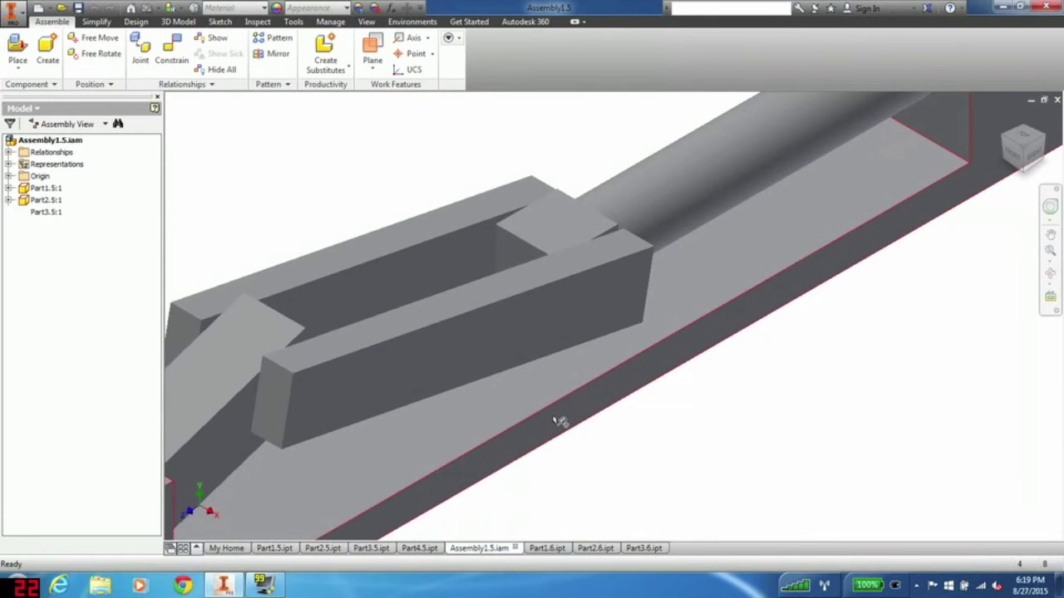
scroll(777, 385, up, 4)
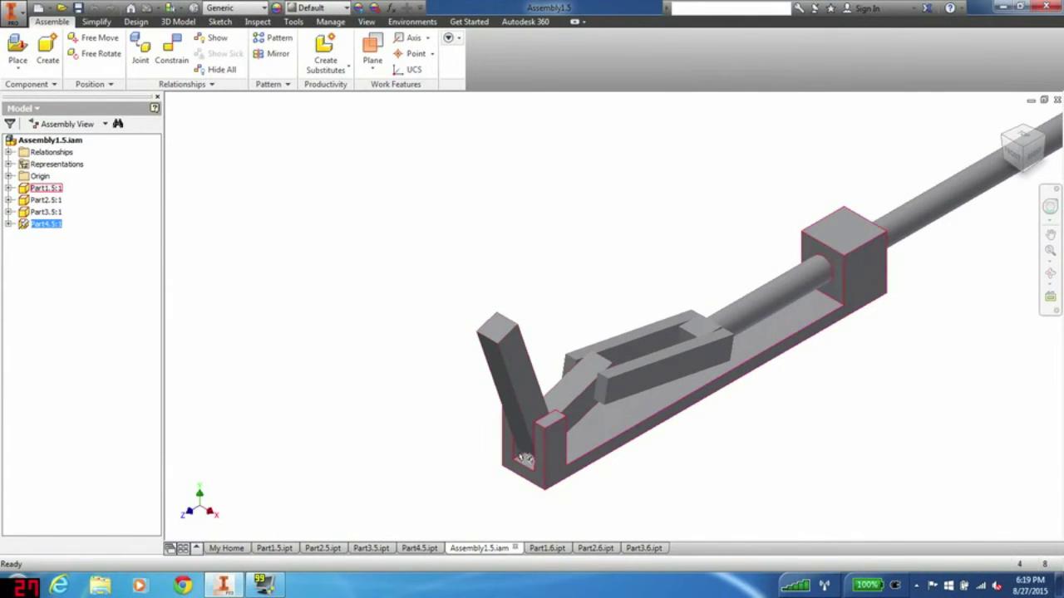
click(420, 548)
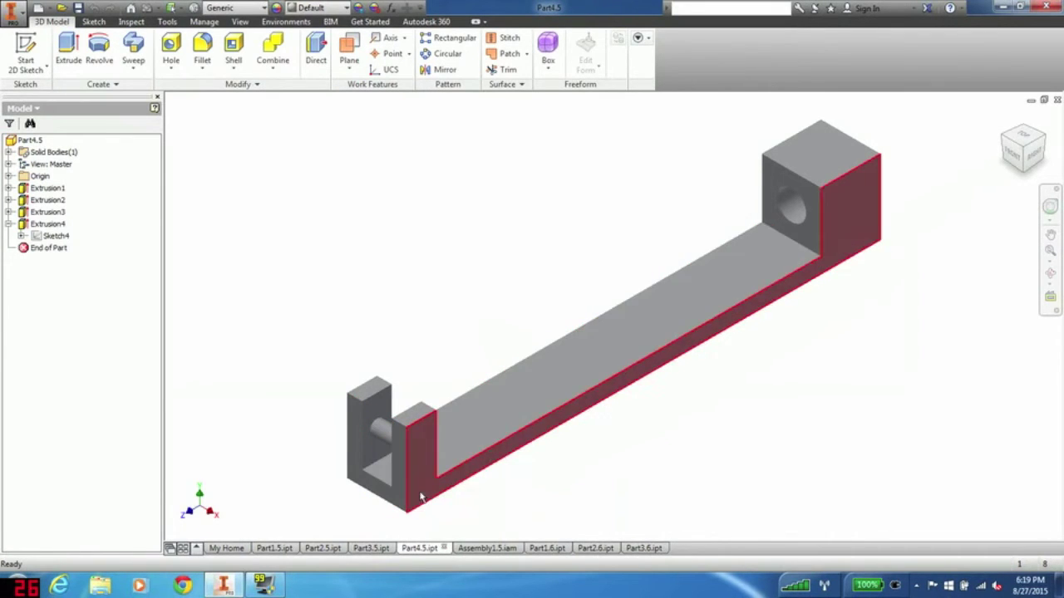
click(642, 550)
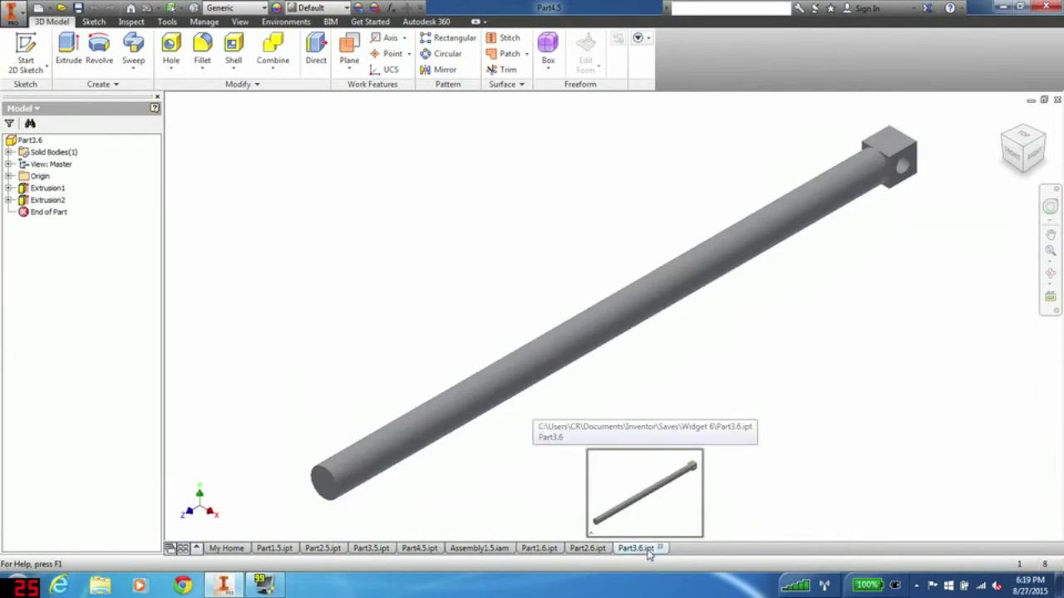
click(416, 550)
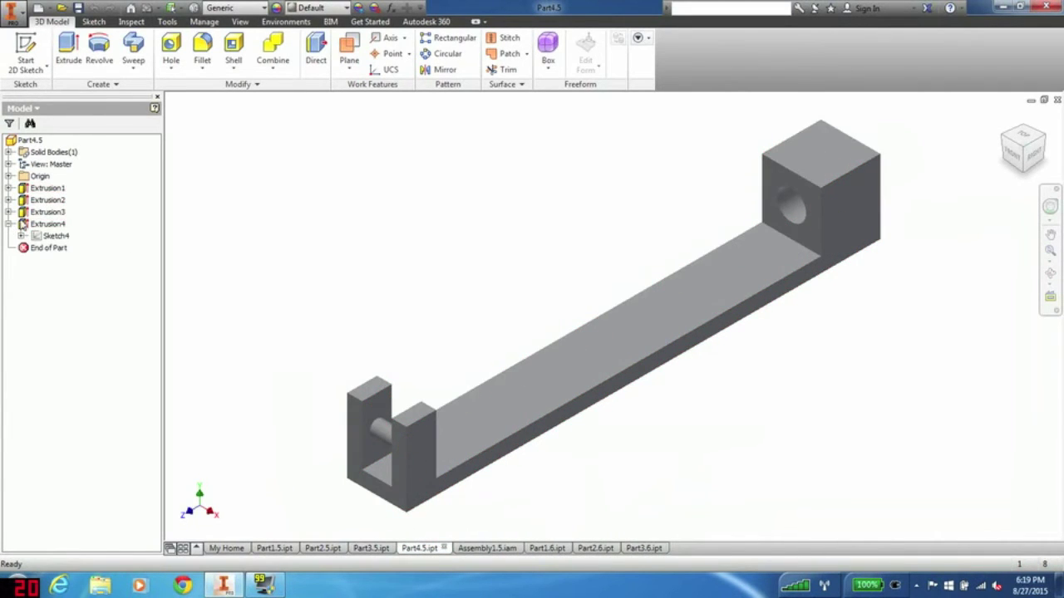
click(9, 224)
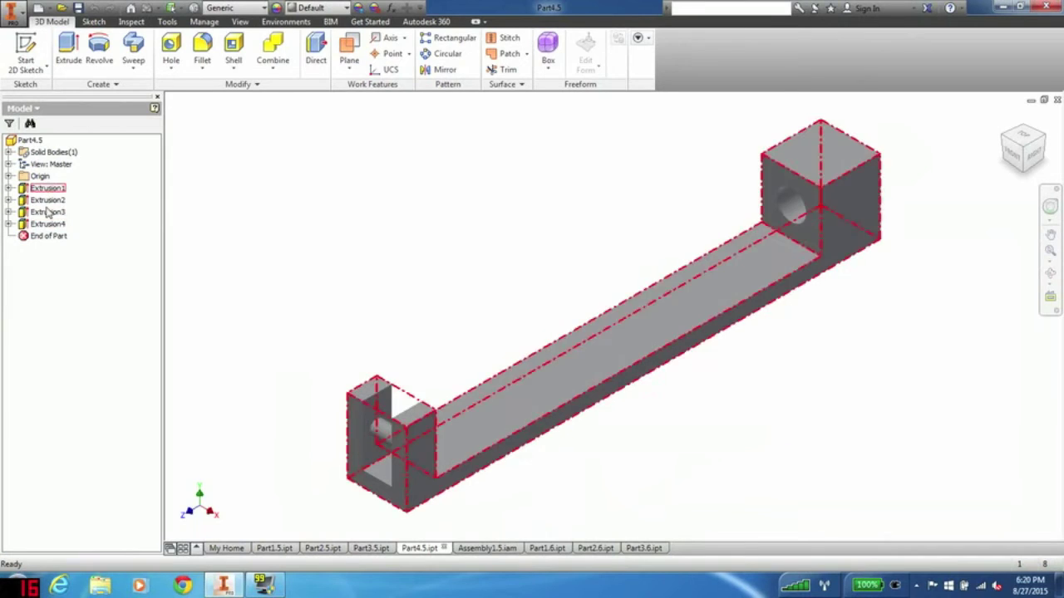
click(644, 548)
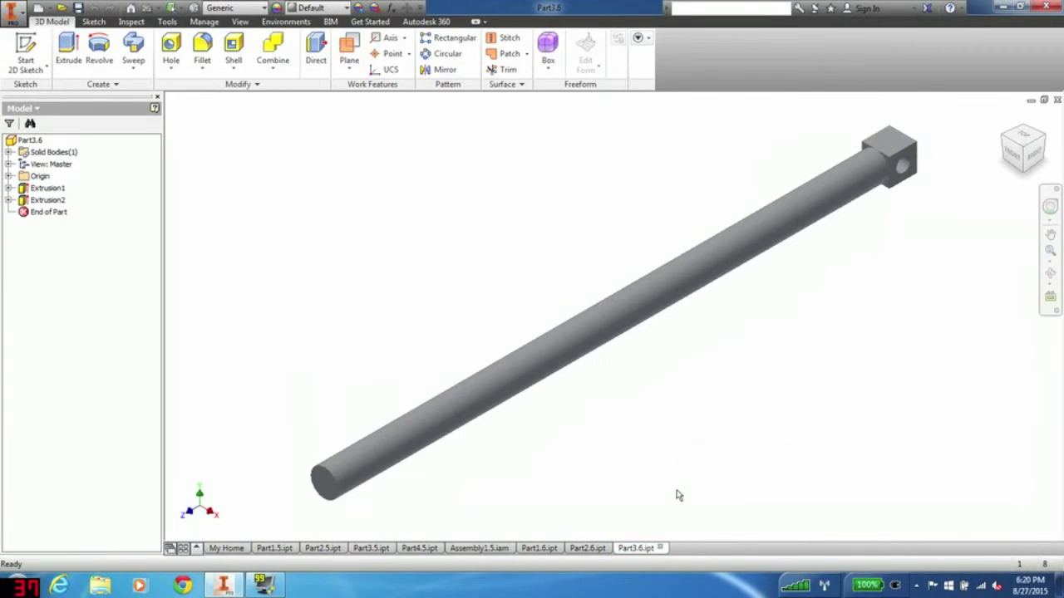
- Create a new part and start a 2D sketch on the YZ plane
click(6, 22)
mouse_move(50, 58)
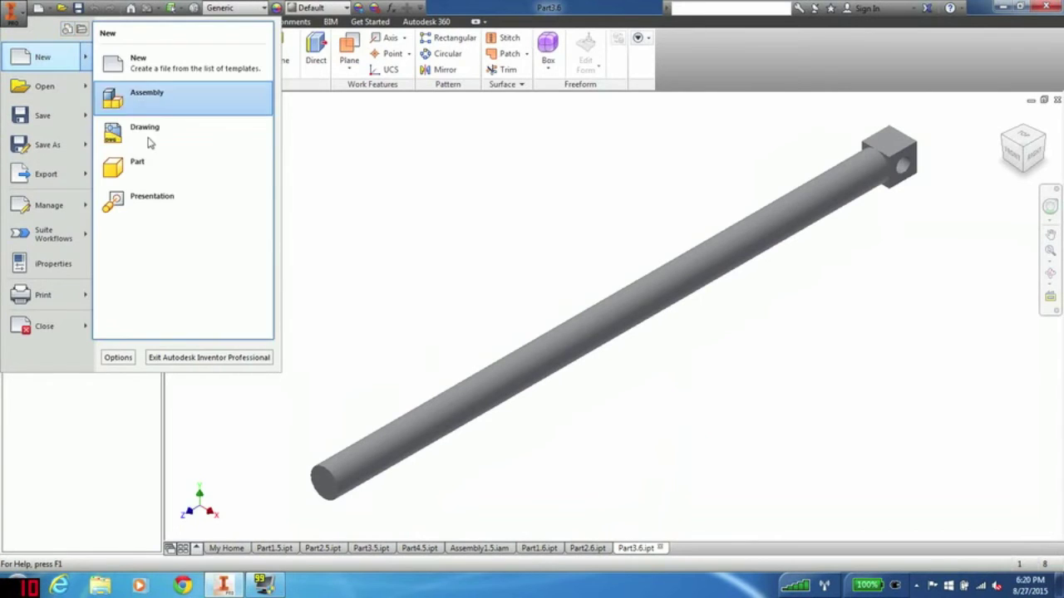
click(142, 165)
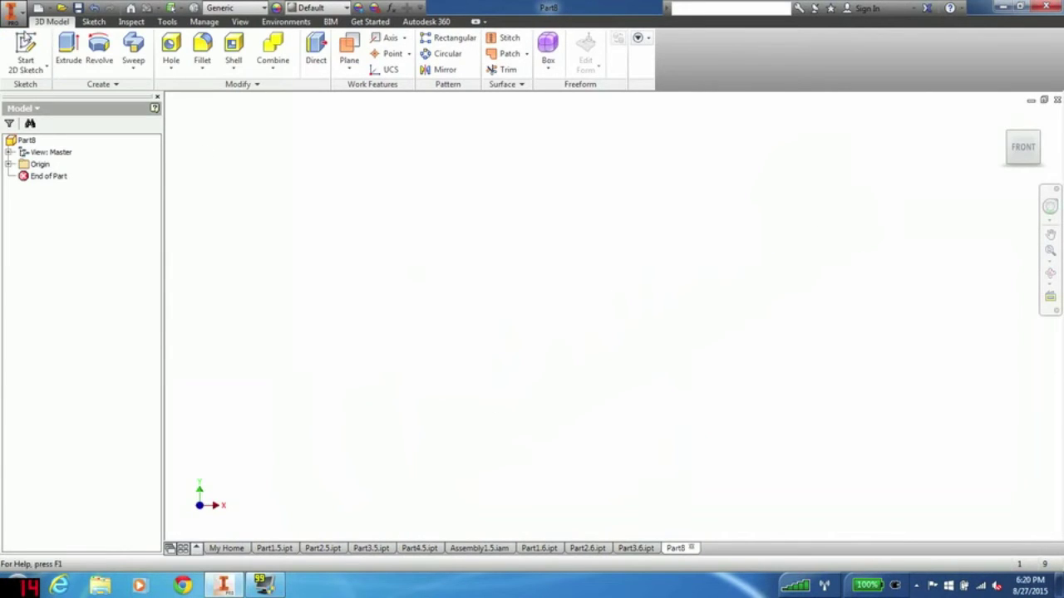
click(25, 50)
click(522, 272)
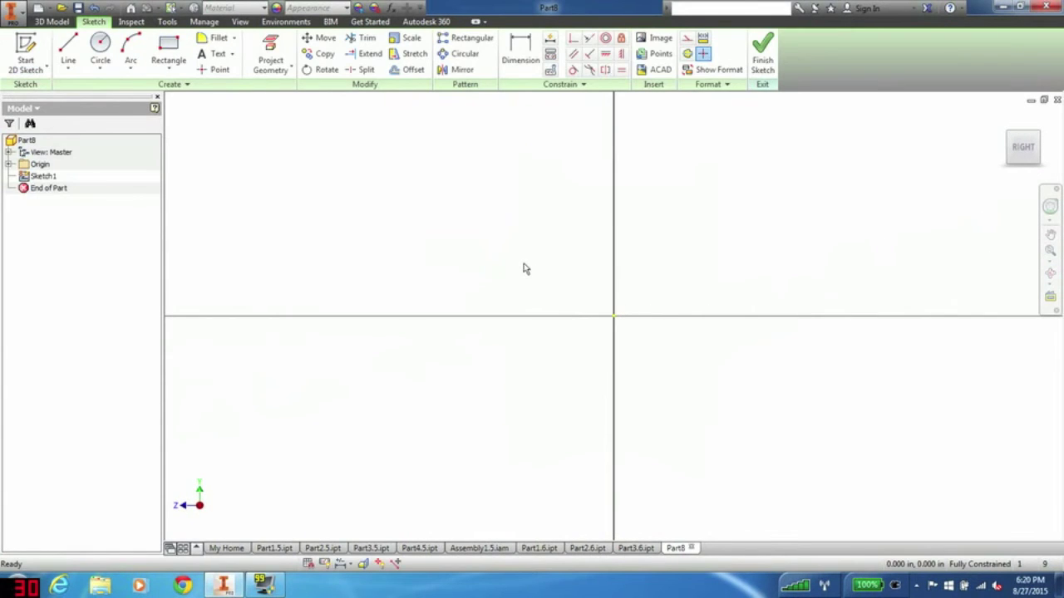
- Draw a 4 in horizontal base line and a 0.625 in line straight up from its far end
click(68, 50)
click(430, 369)
text(4)
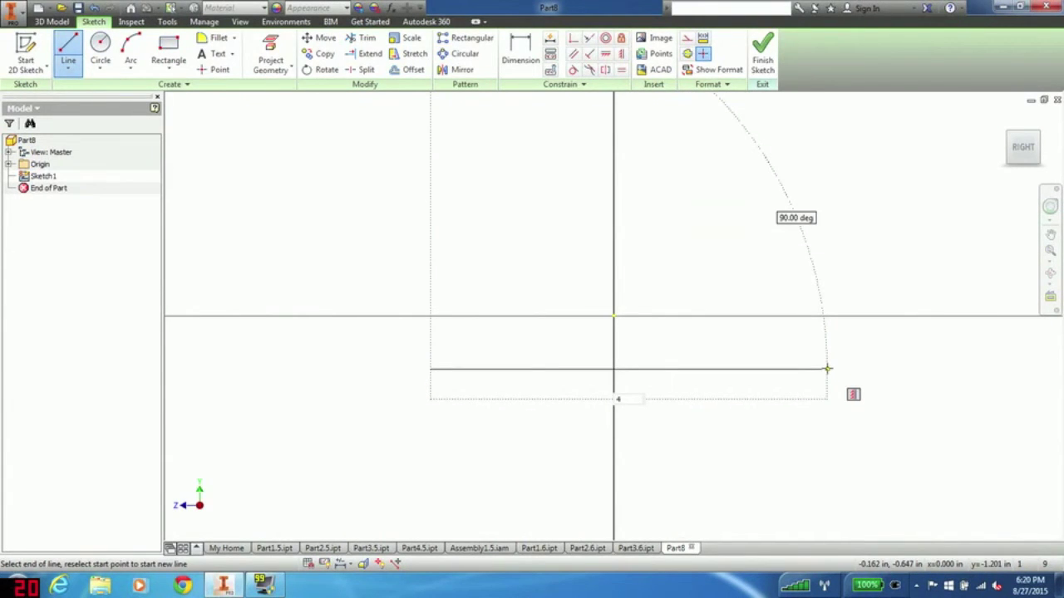
key(Return)
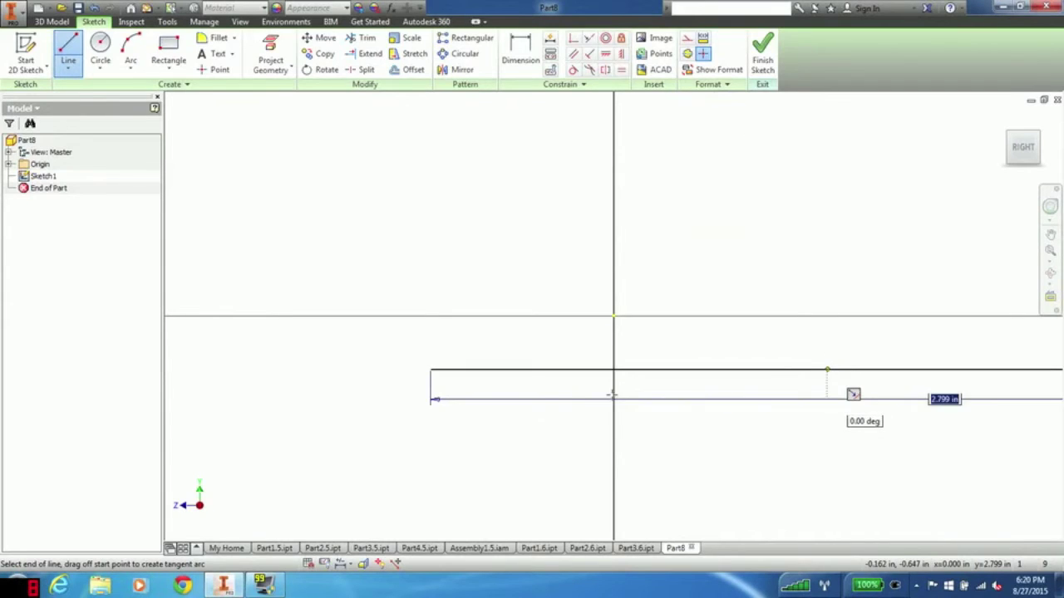
scroll(466, 415, up, 5)
middle_drag(883, 333, 844, 347)
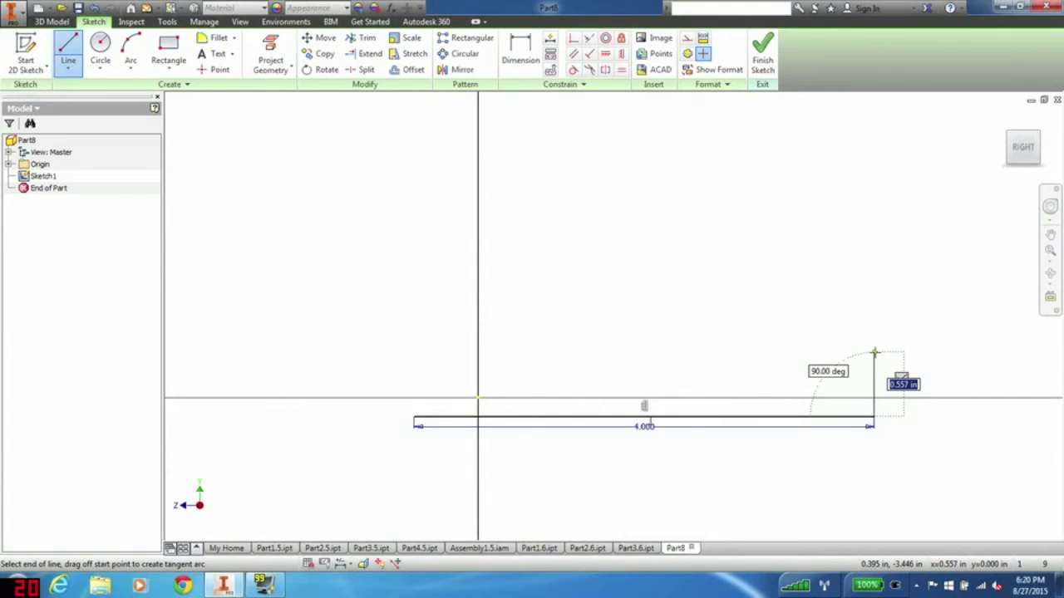
key(BackSpace)
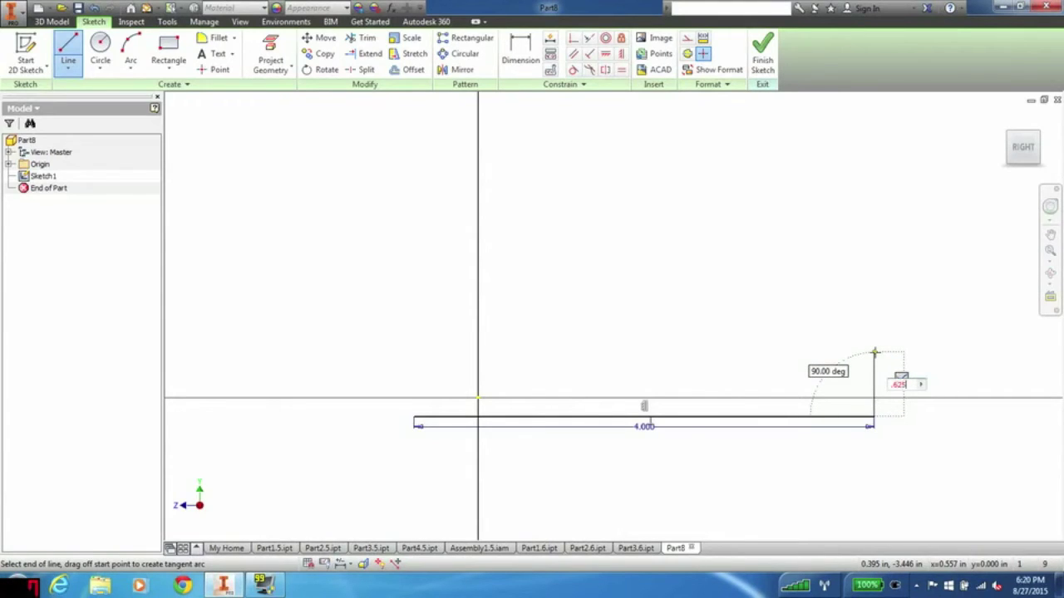
text(.625)
key(Return)
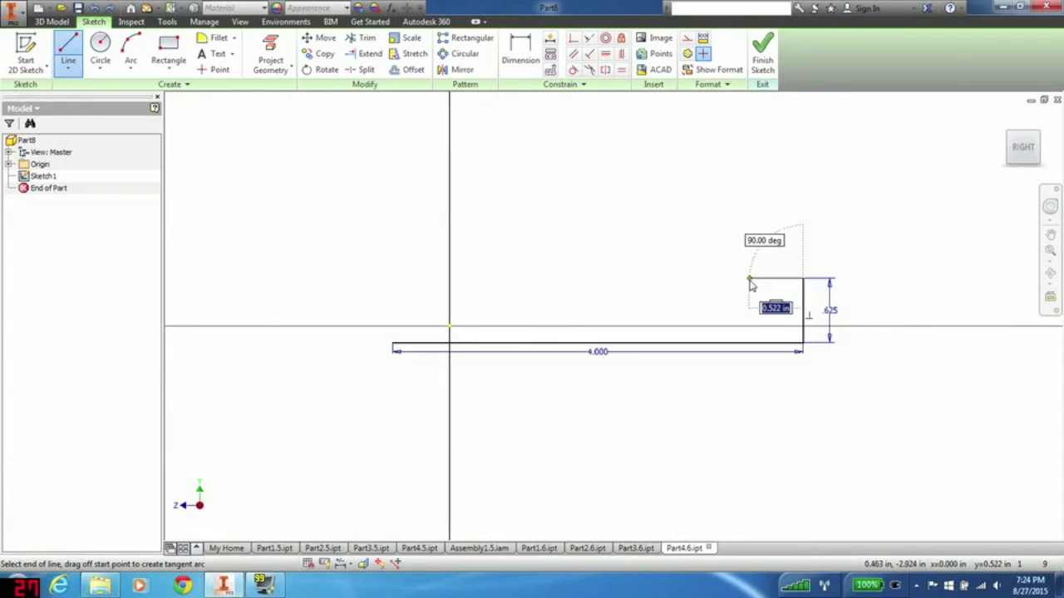
- Continue the profile with a 0.5 in top edge and a 0.5 in inner edge down towards the base, ending the line chain there
text(.15)
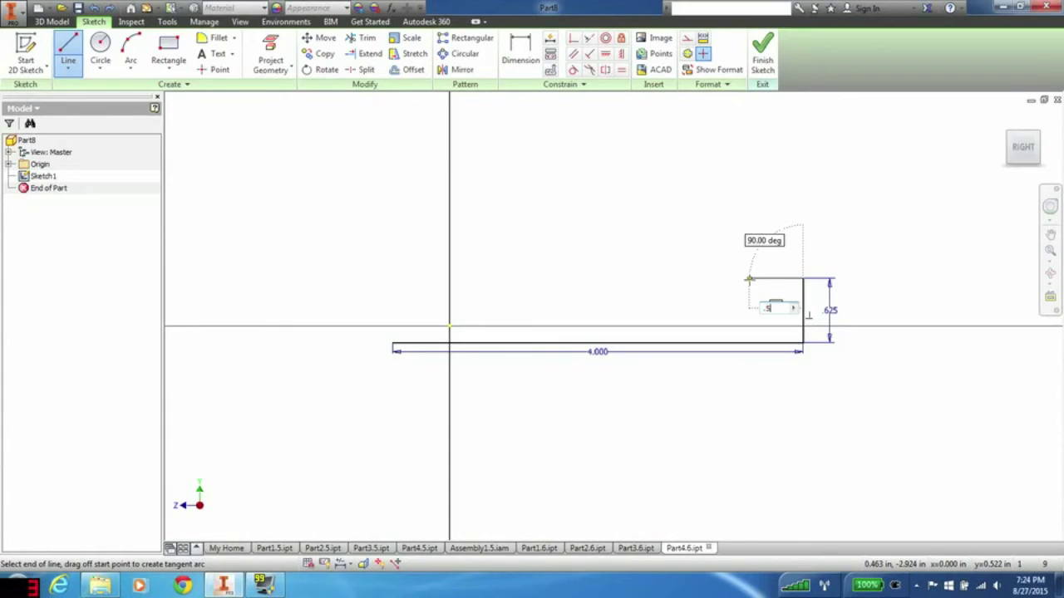
click(750, 279)
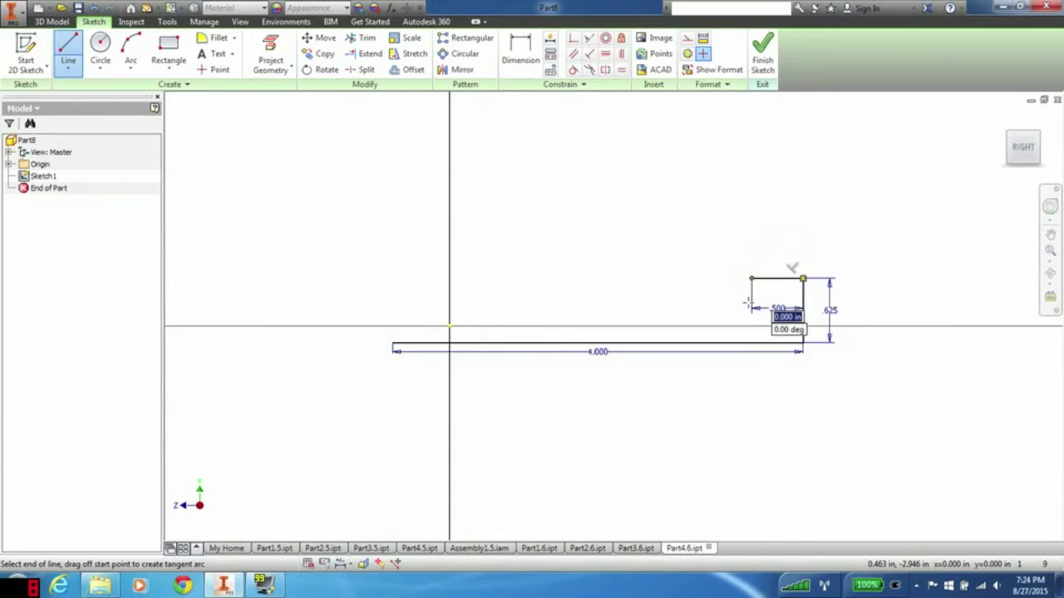
text(.)
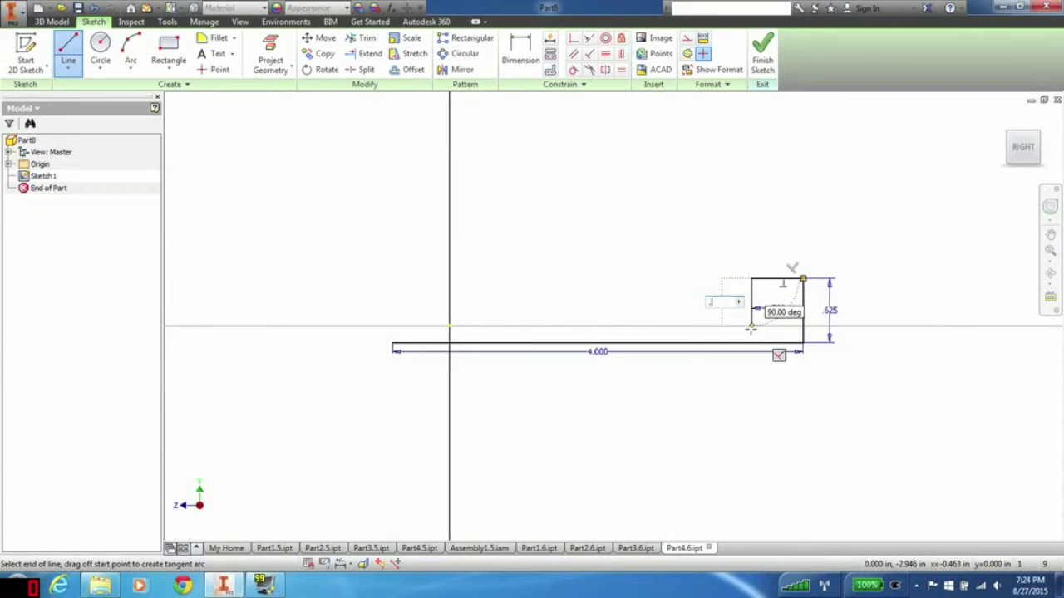
key(Return)
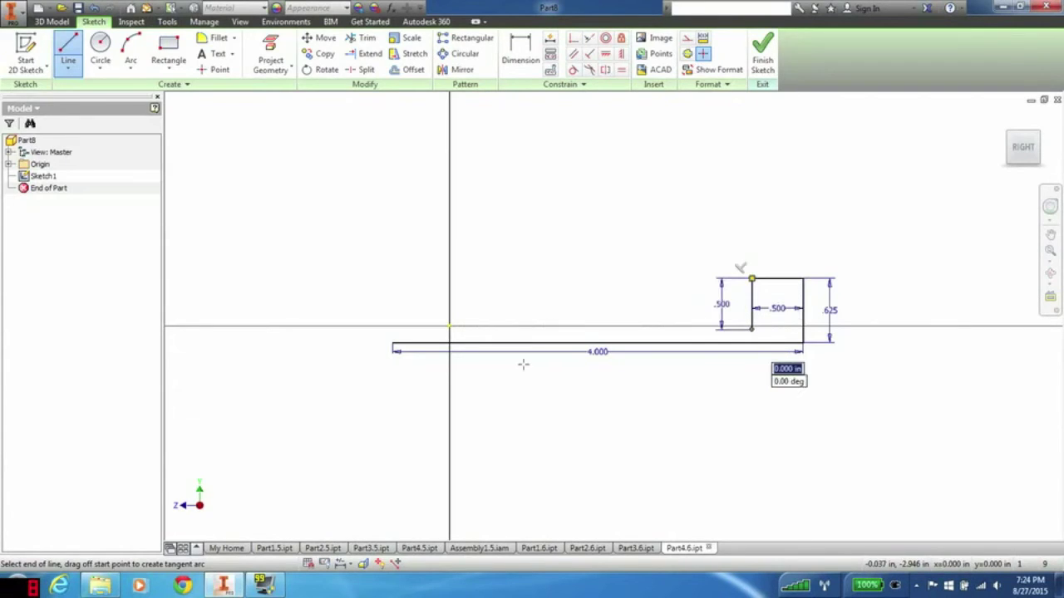
click(496, 284)
right_click(498, 280)
click(494, 244)
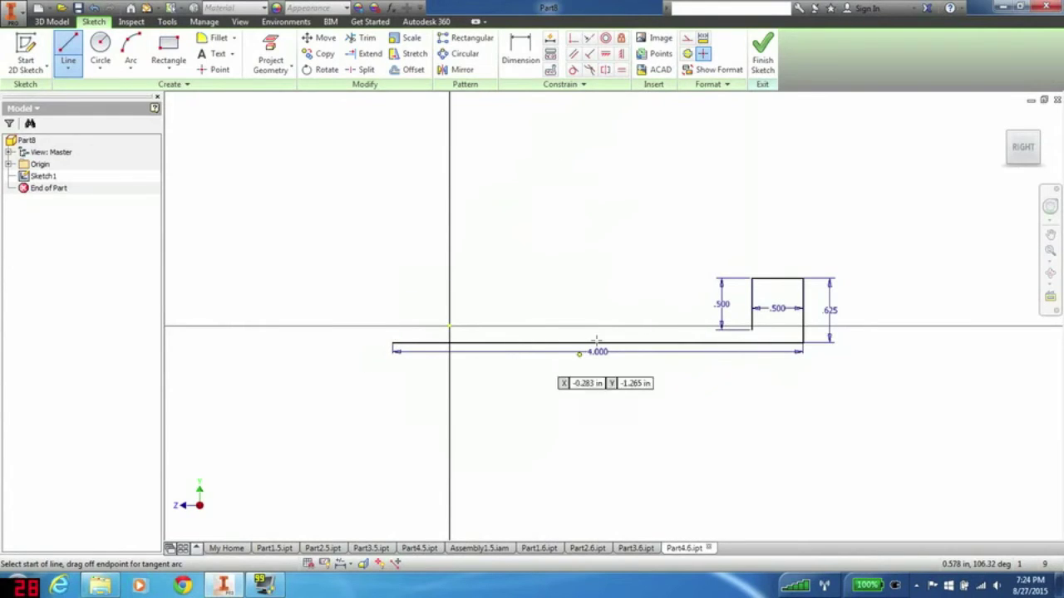
- From the base line's free end, draw an upright level with the tall end's top, followed by a 1/4 in top edge
right_click(567, 309)
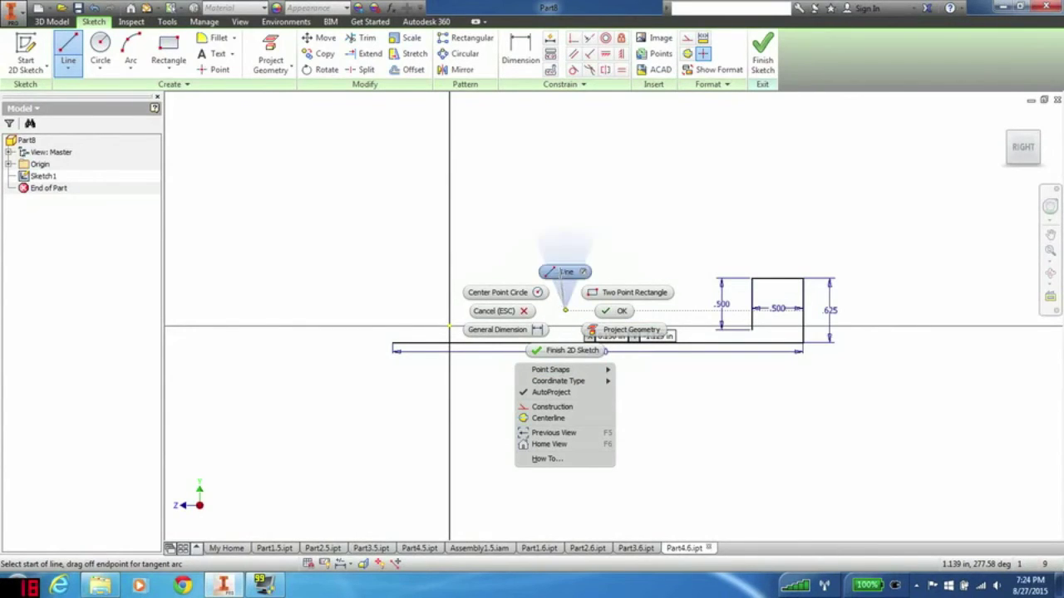
click(560, 274)
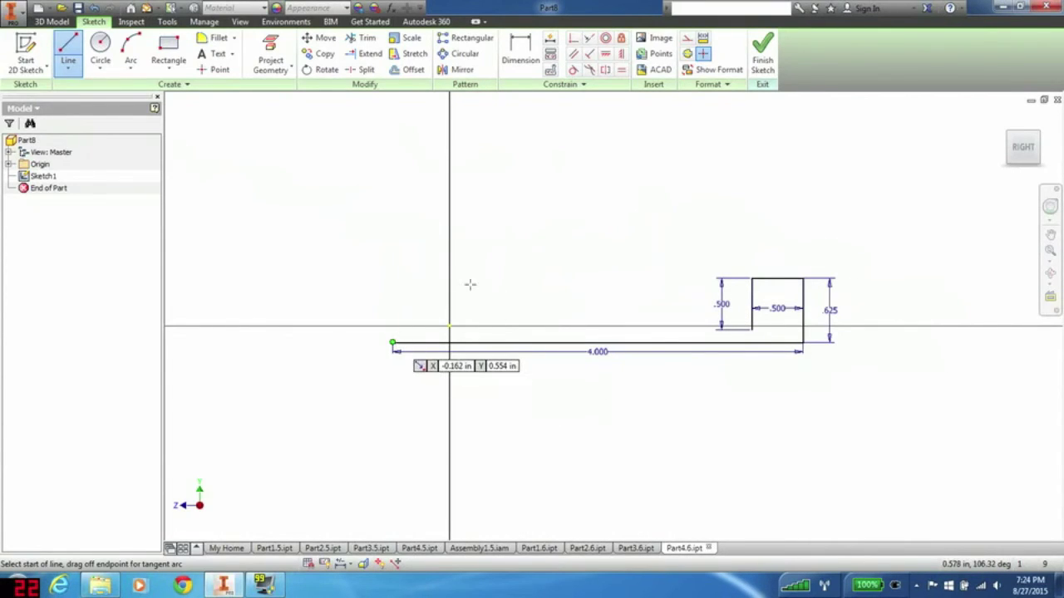
click(393, 343)
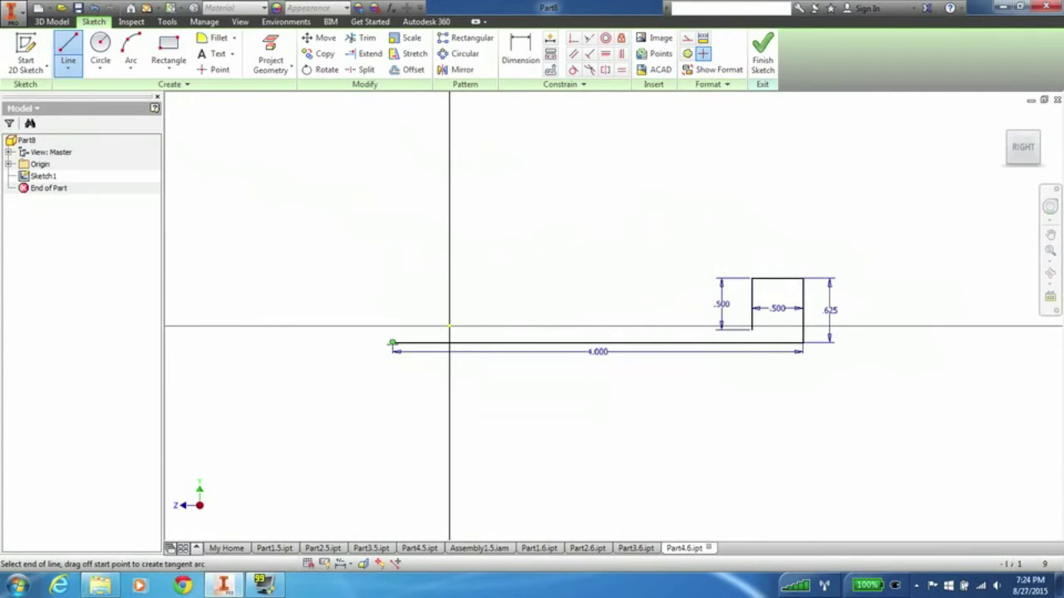
click(392, 279)
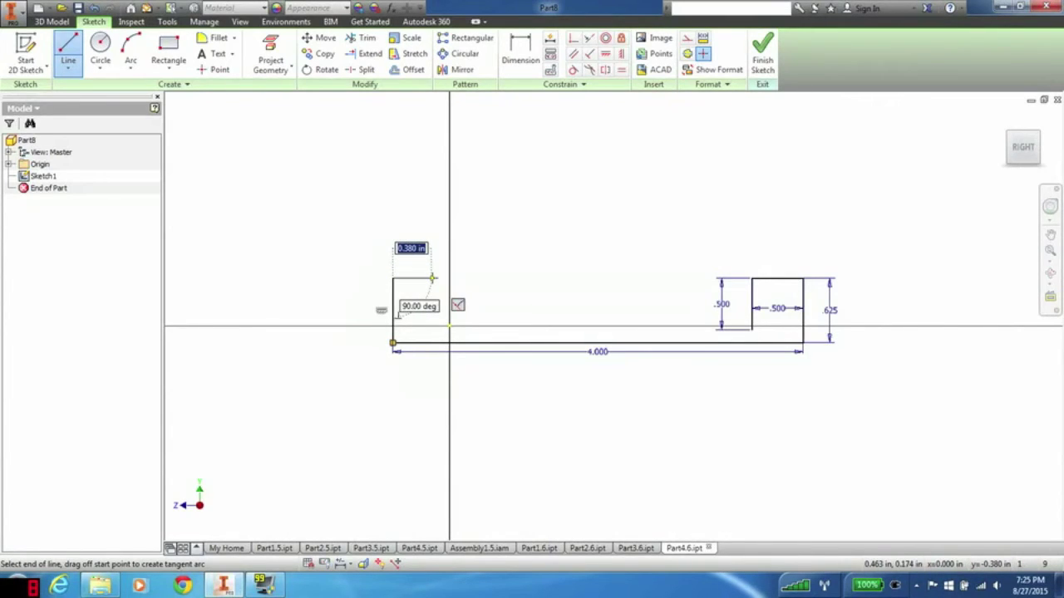
text(1/)
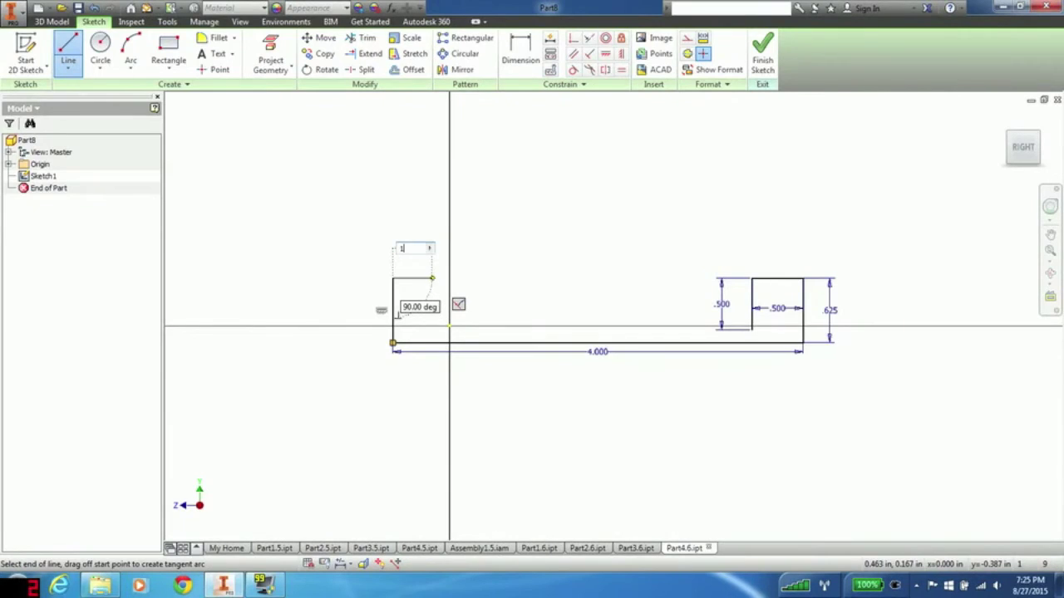
text(4)
key(Return)
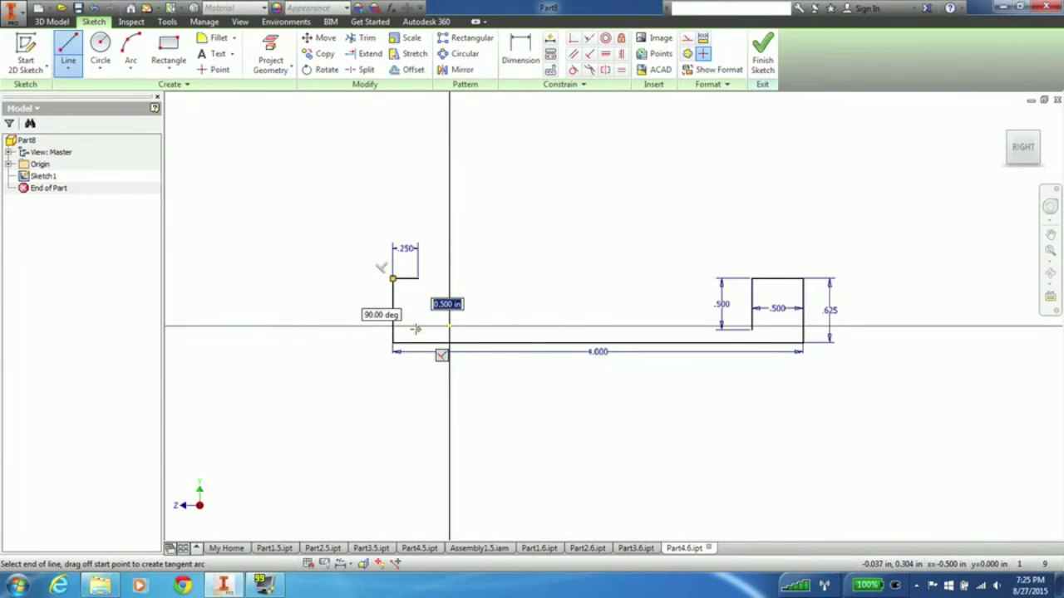
- Close the profile with a 0.5 in inner edge down from the narrow upright and a horizontal line to the opposite inner edge
click(418, 328)
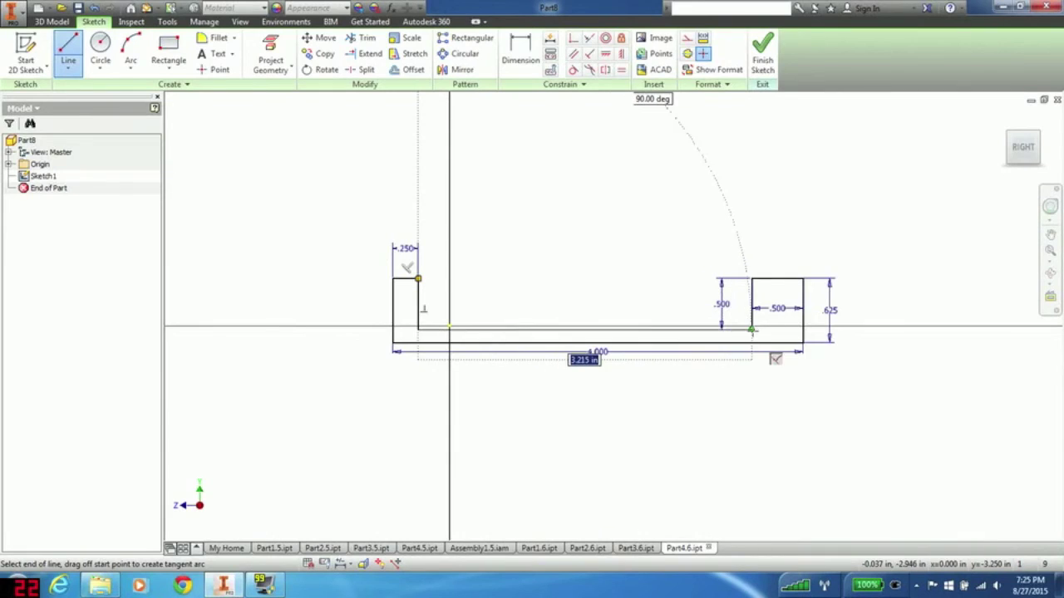
click(754, 330)
right_click(598, 207)
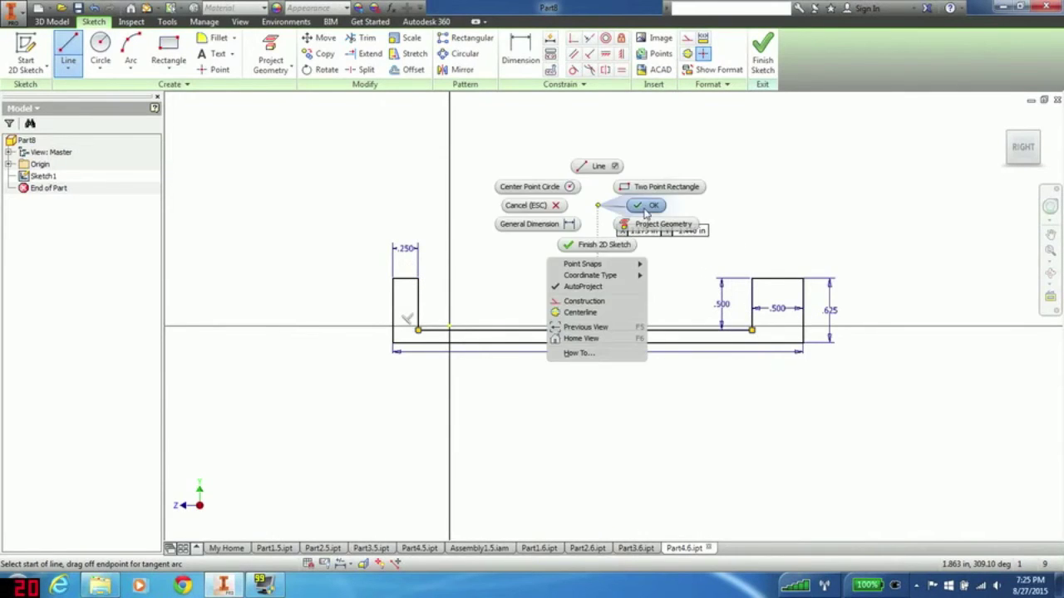
click(644, 208)
- Finish the sketch and extrude the closed profile 0.5 in to form the base, restoring the home view
click(763, 64)
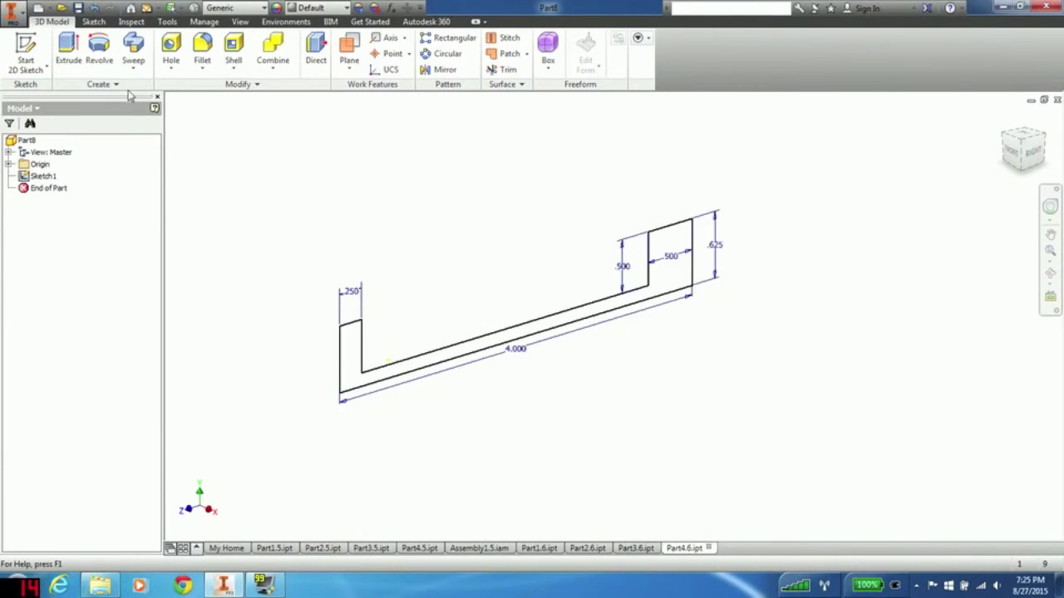
click(69, 48)
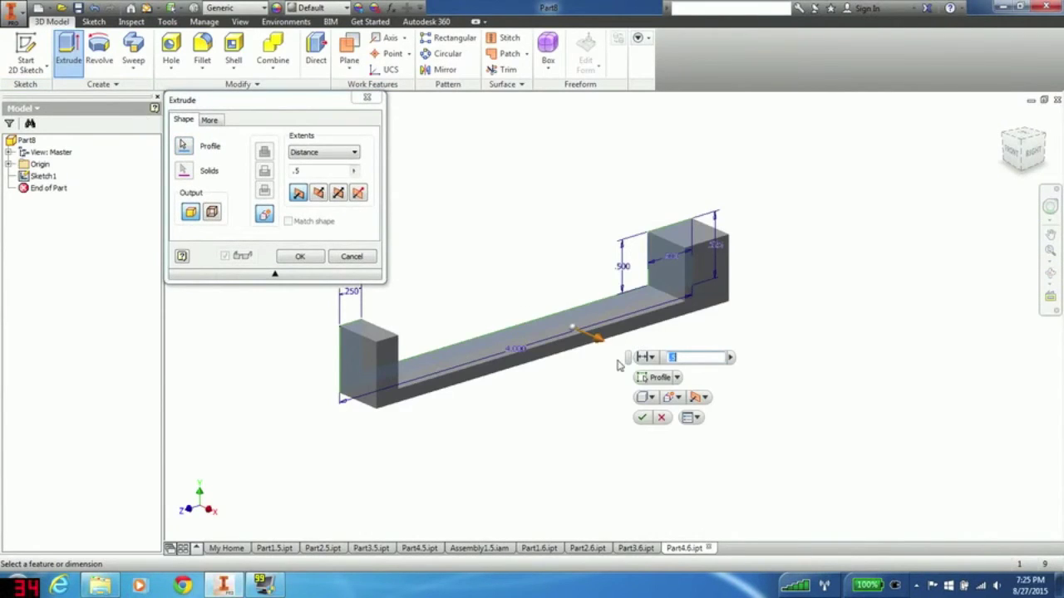
click(644, 419)
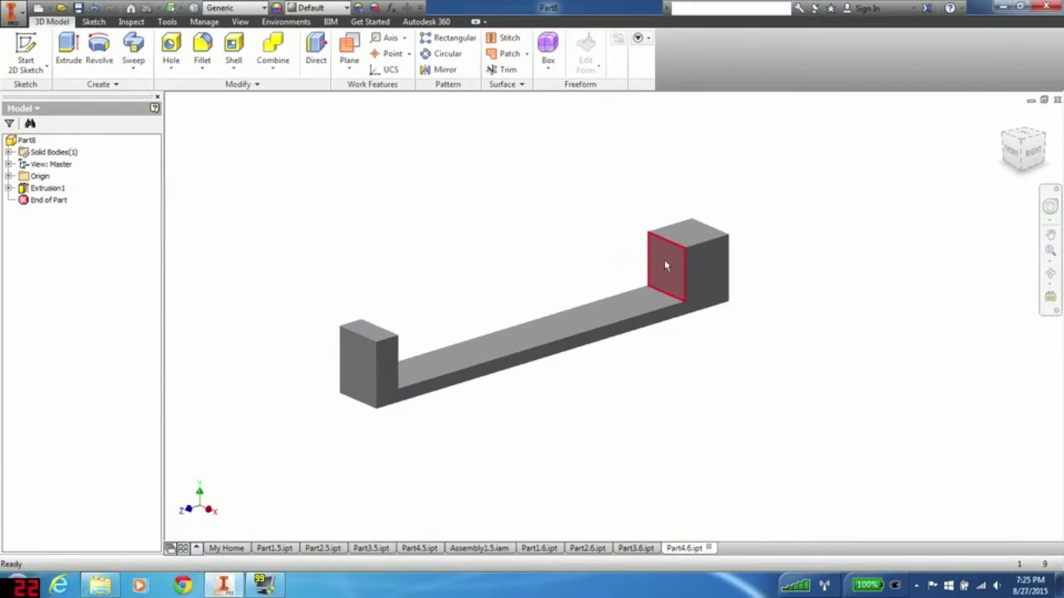
mouse_move(1036, 155)
mouse_down()
mouse_move(1023, 170)
mouse_move(1012, 160)
mouse_up()
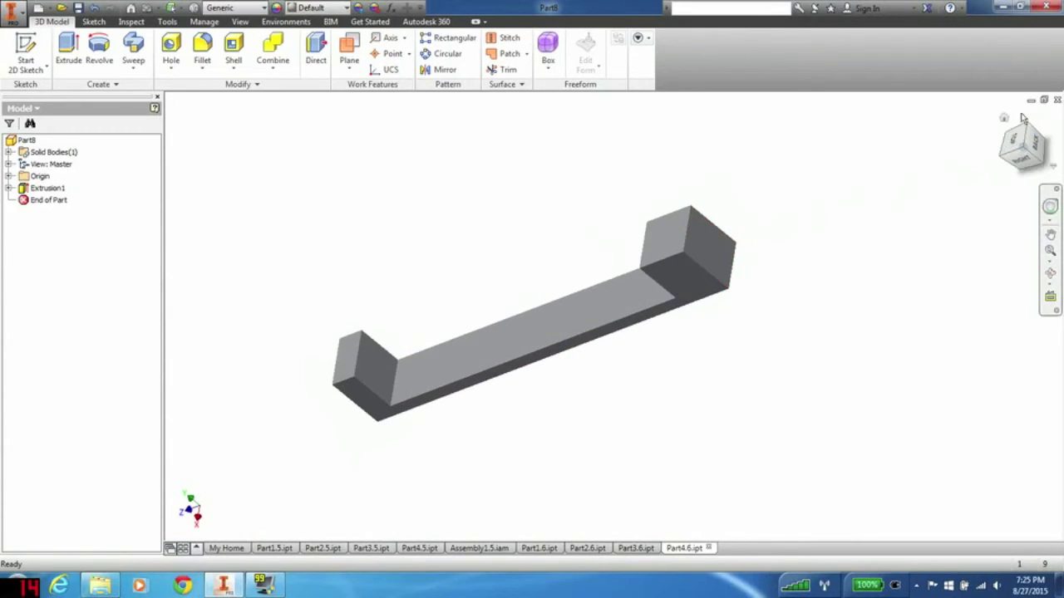
click(1004, 119)
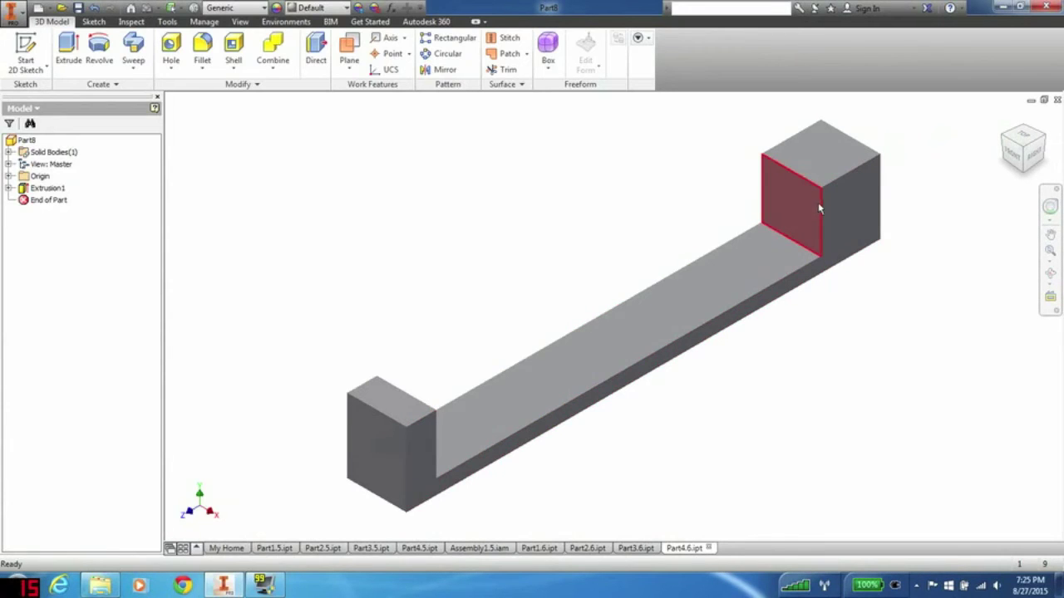
drag(1019, 159, 1021, 124)
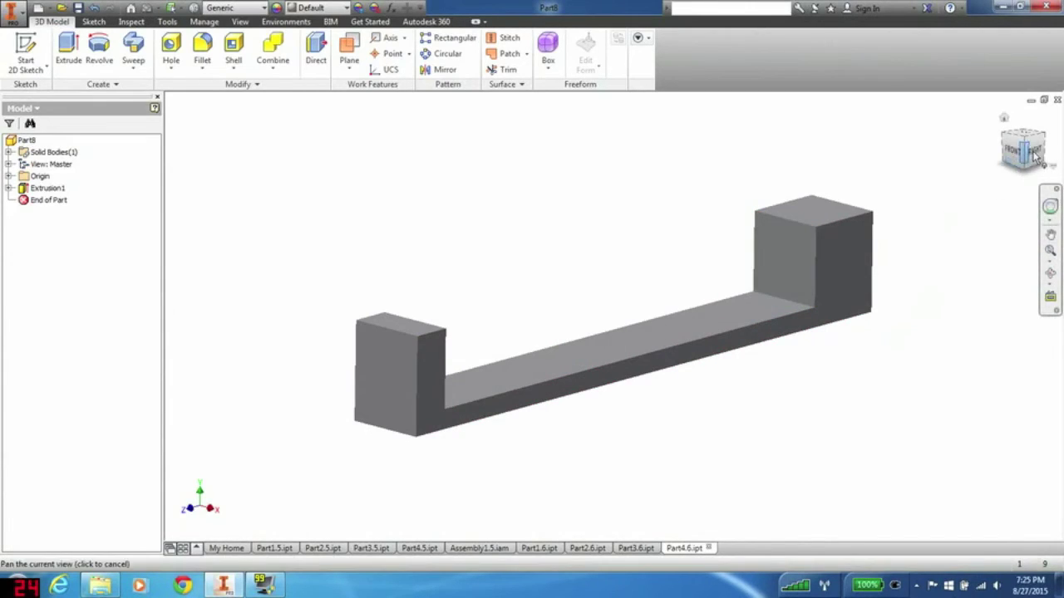
drag(1031, 151, 889, 178)
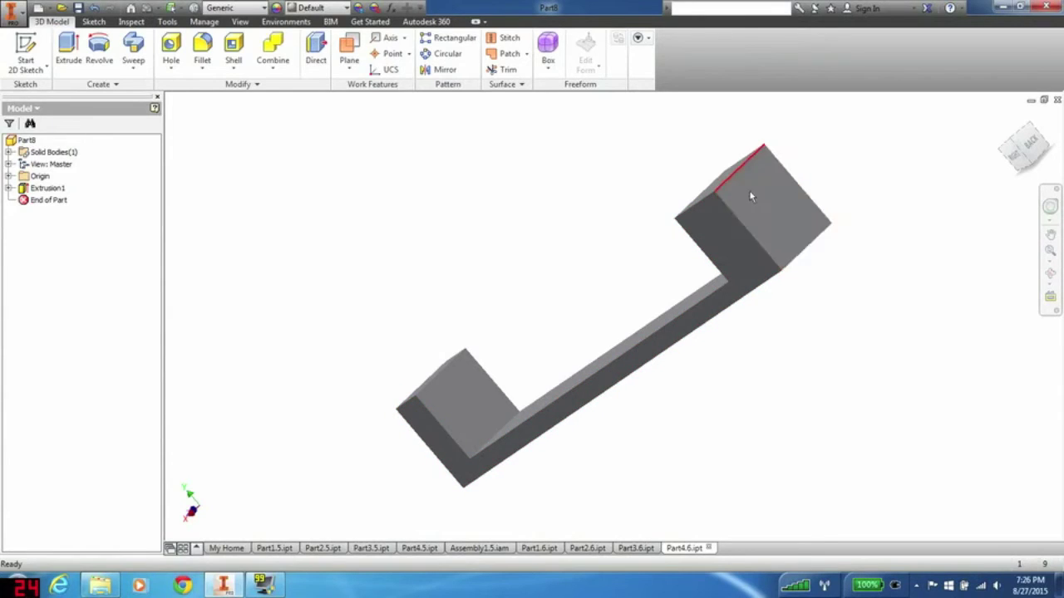
click(1000, 149)
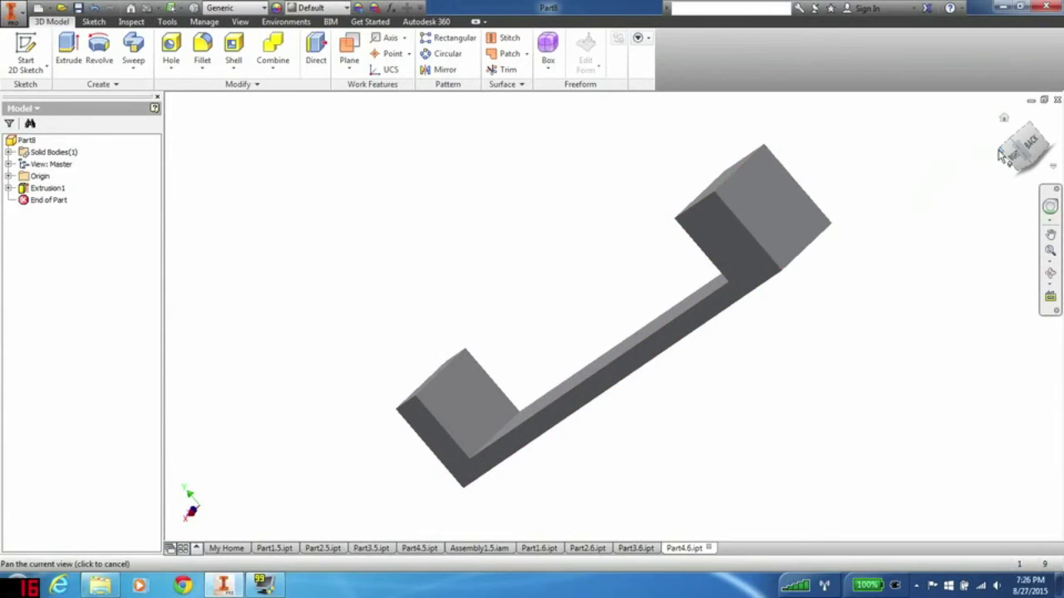
click(1002, 152)
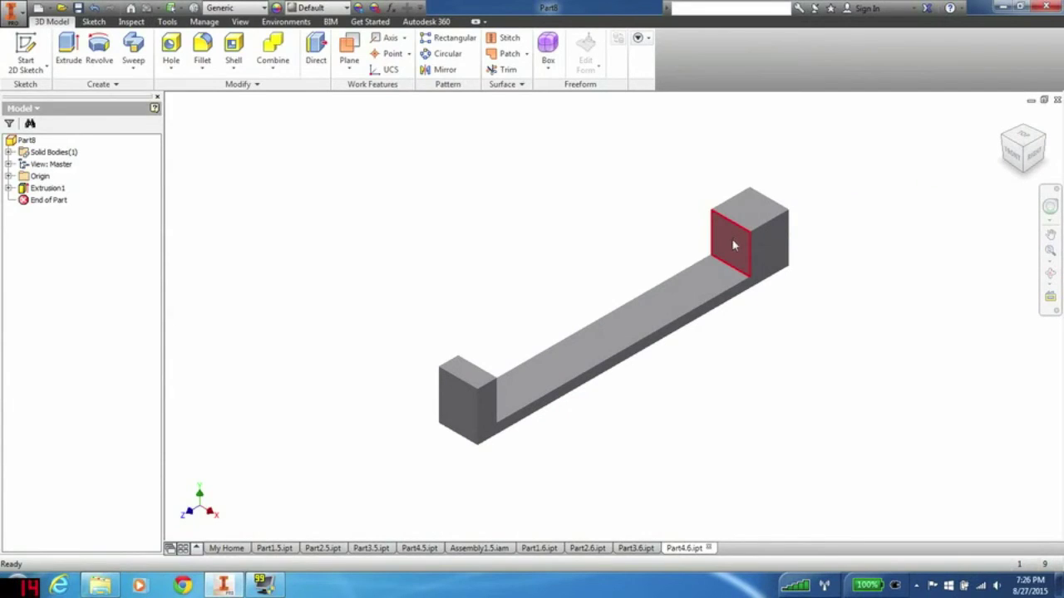
- Start a sketch on the inner face of the base's larger end block and project the face's outline into it
right_click(733, 245)
click(743, 277)
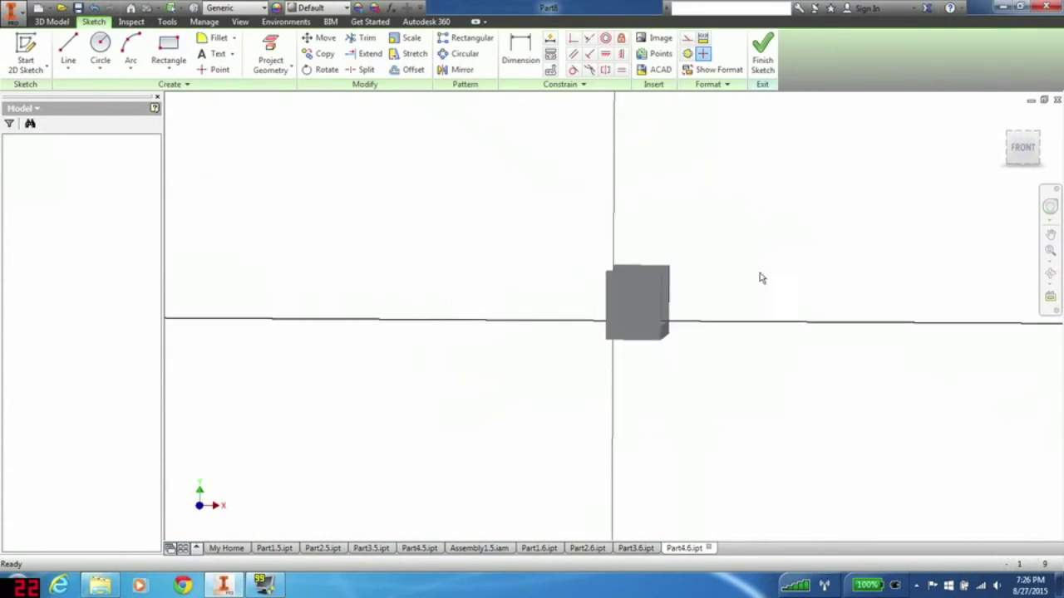
click(994, 169)
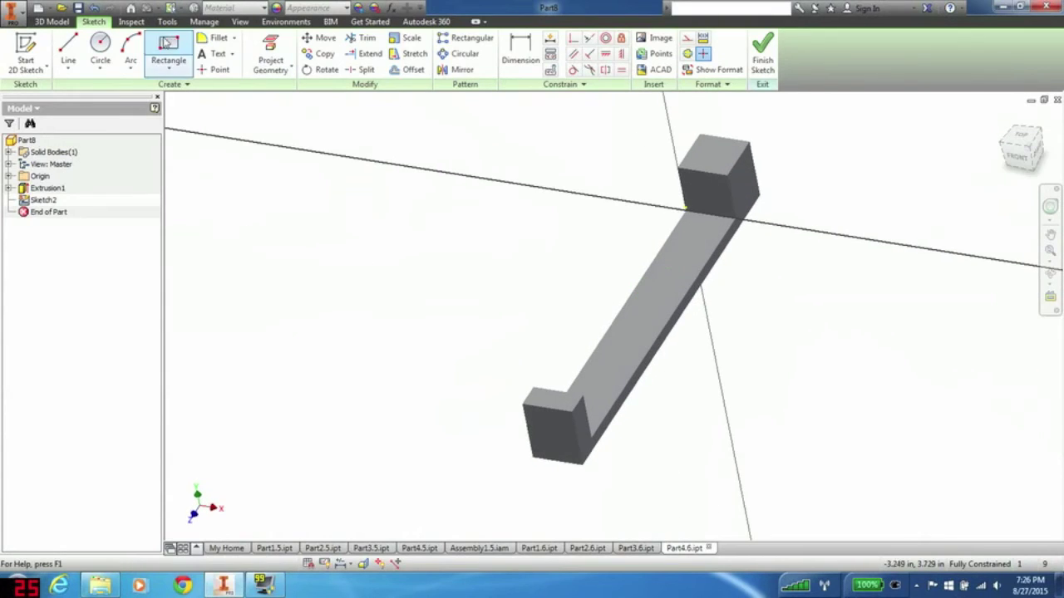
click(270, 54)
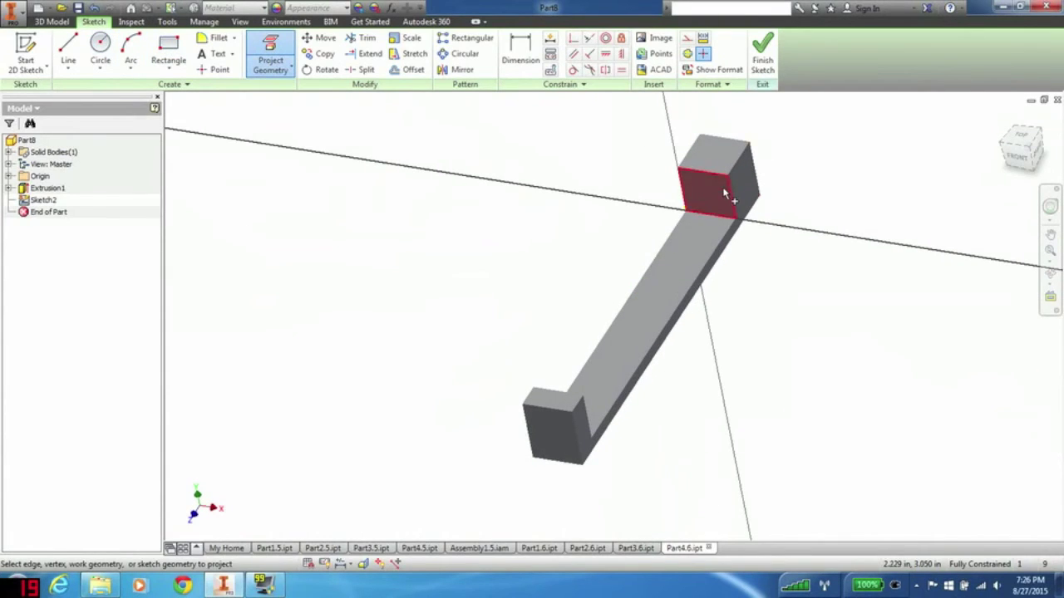
click(689, 196)
right_click(787, 177)
click(824, 177)
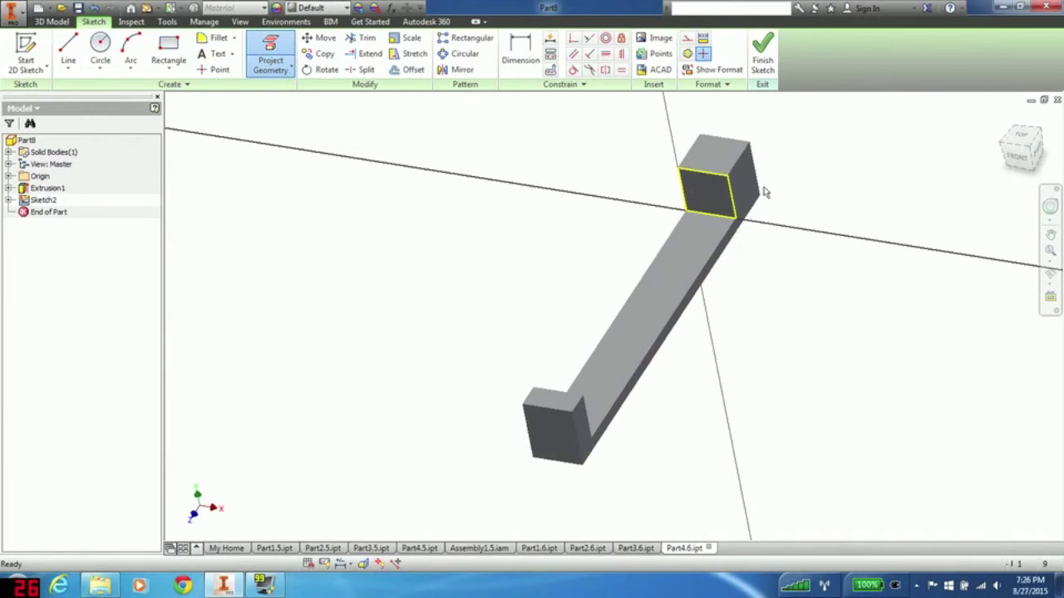
- Draw a circle 1/4 in in diameter at the centre of the projected face
click(100, 50)
scroll(719, 159, up, 1)
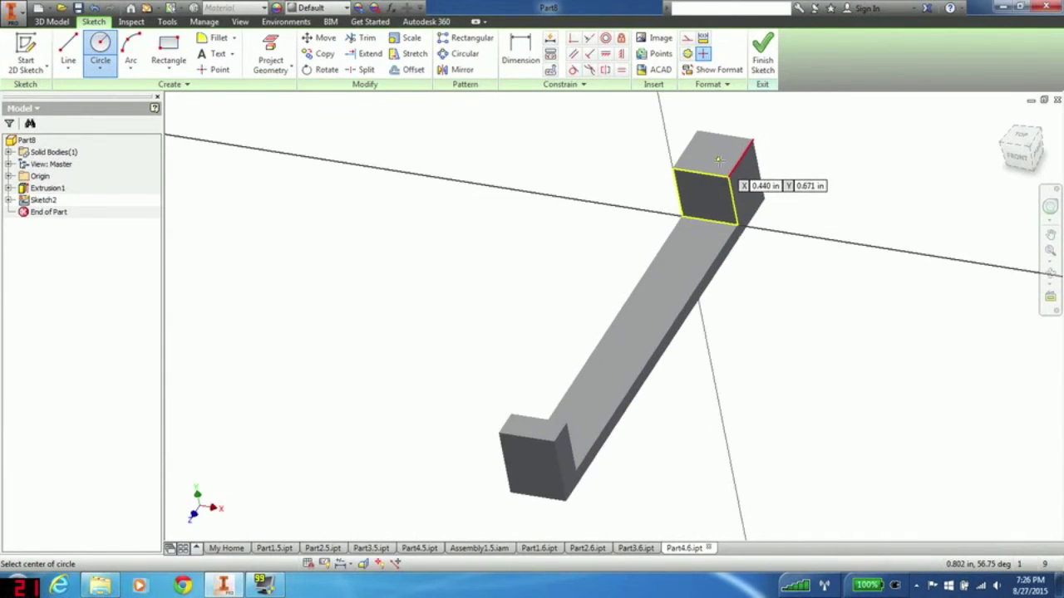
scroll(719, 160, up, 2)
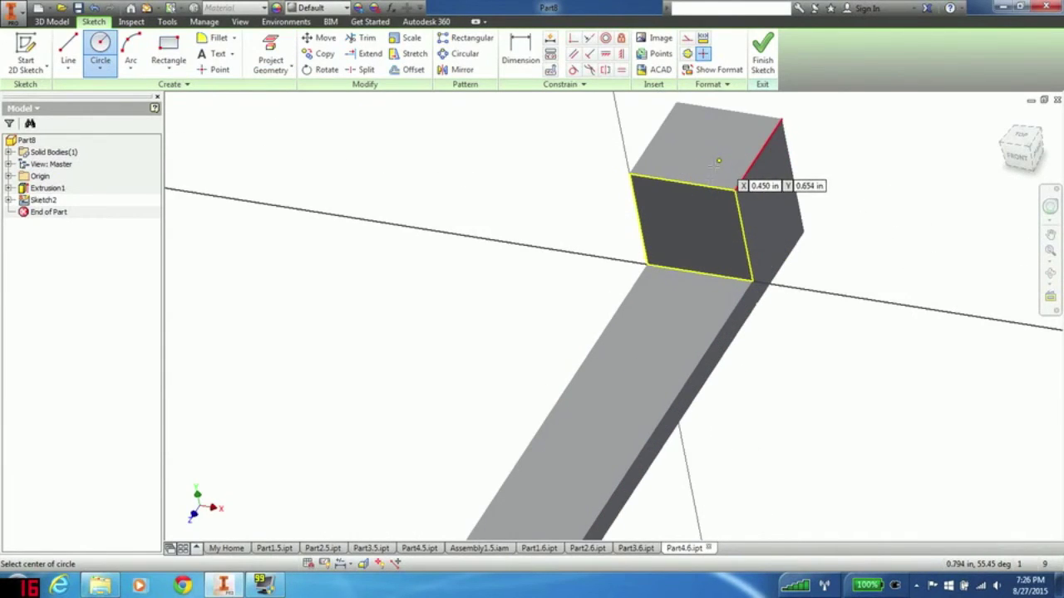
click(692, 229)
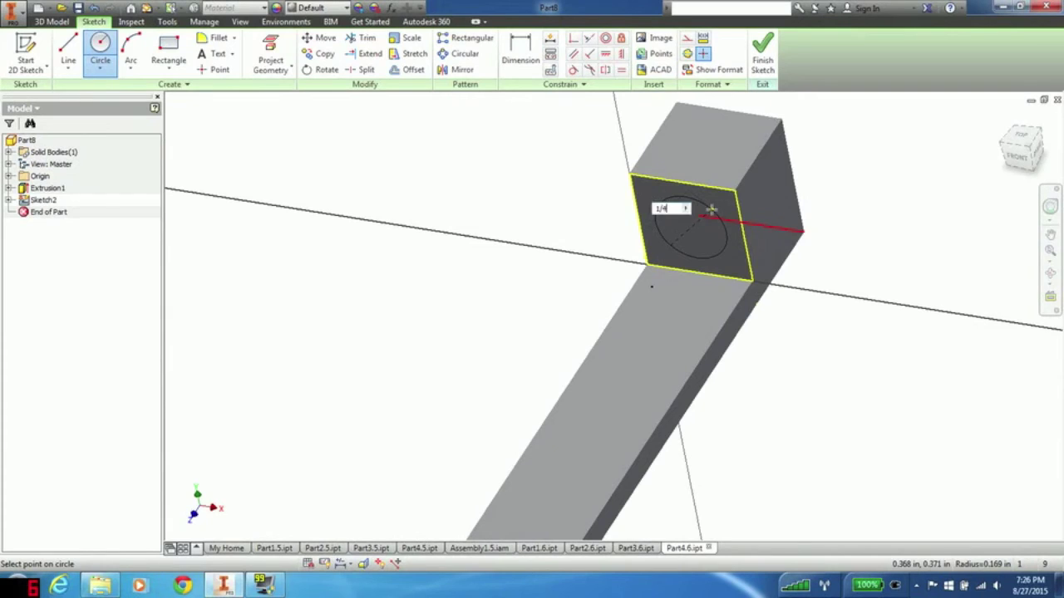
text(1/4)
key(Return)
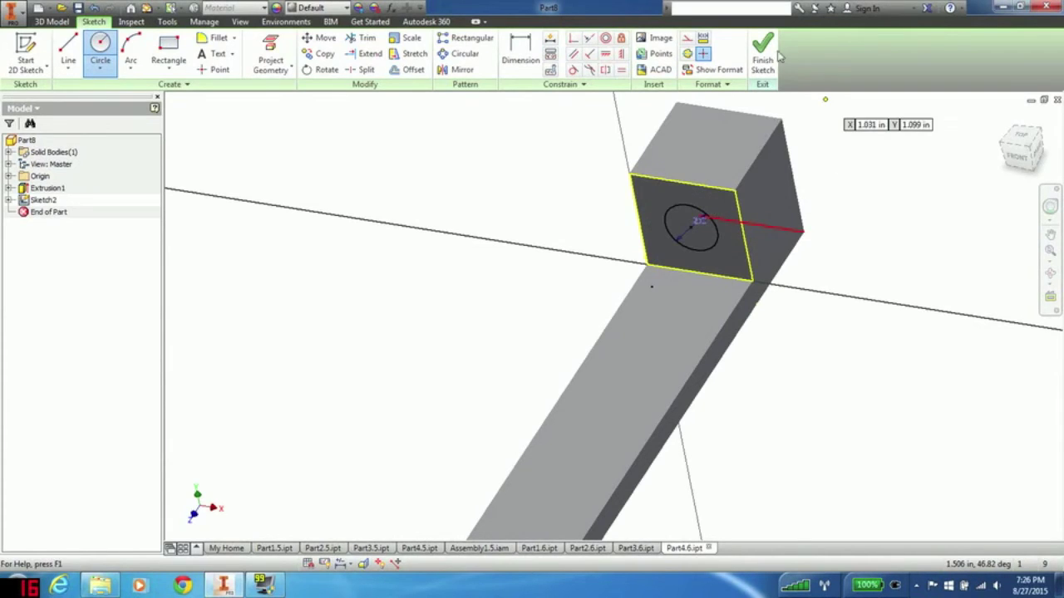
- Finish the sketch and cut the circle 0.5 in through the larger end block, restoring the home view
click(762, 54)
click(68, 54)
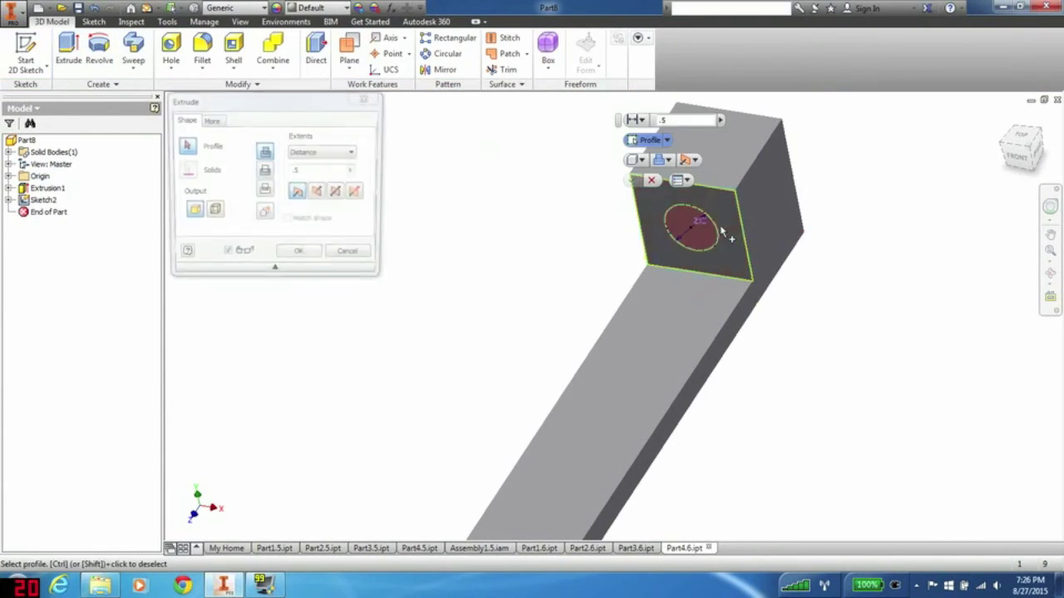
click(705, 238)
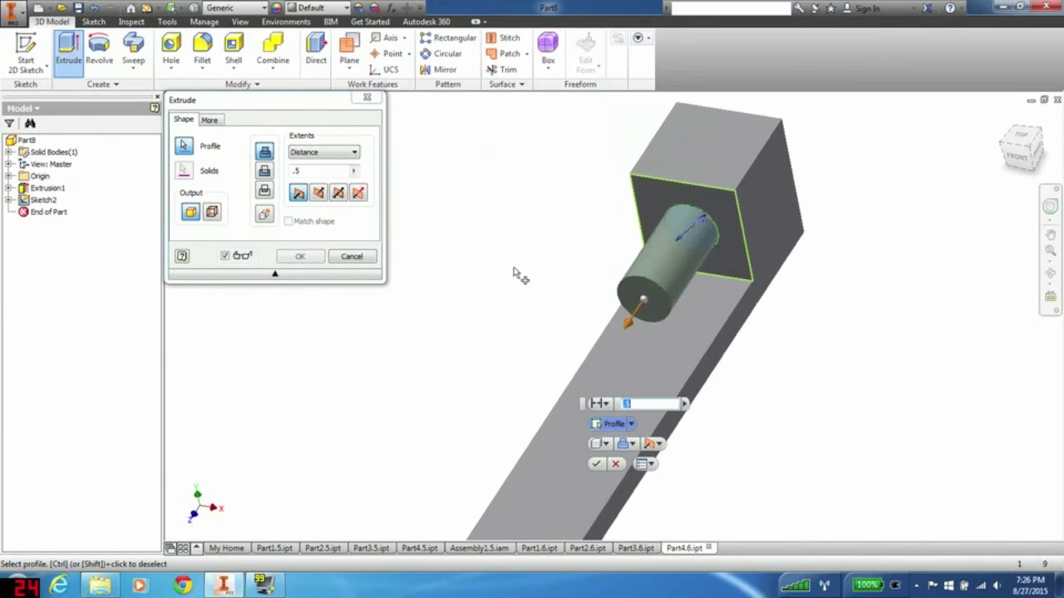
click(319, 193)
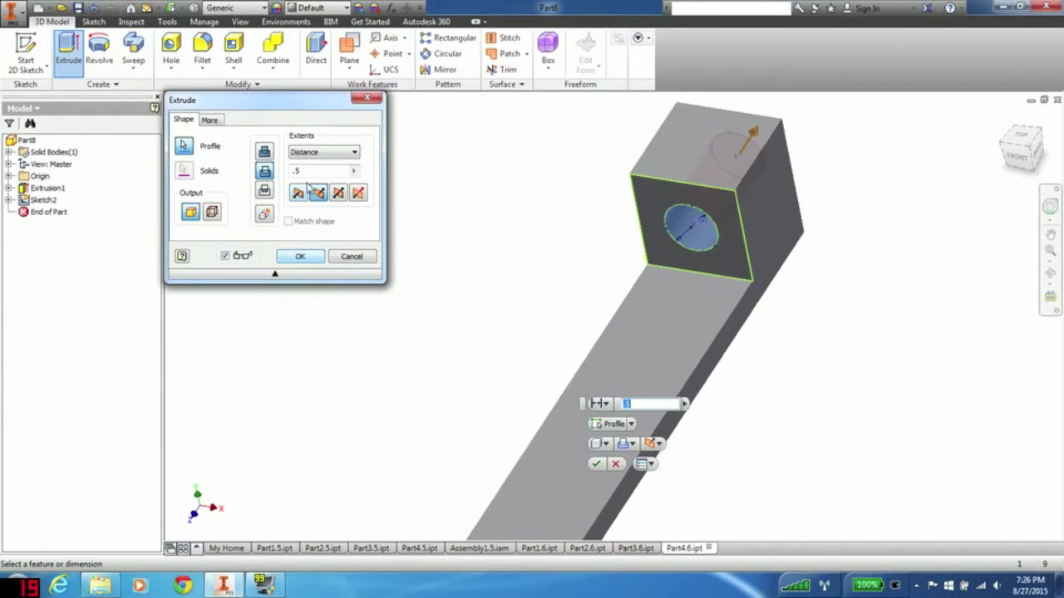
click(309, 259)
mouse_move(1019, 154)
mouse_down()
mouse_move(996, 160)
mouse_move(984, 187)
mouse_move(950, 176)
mouse_up()
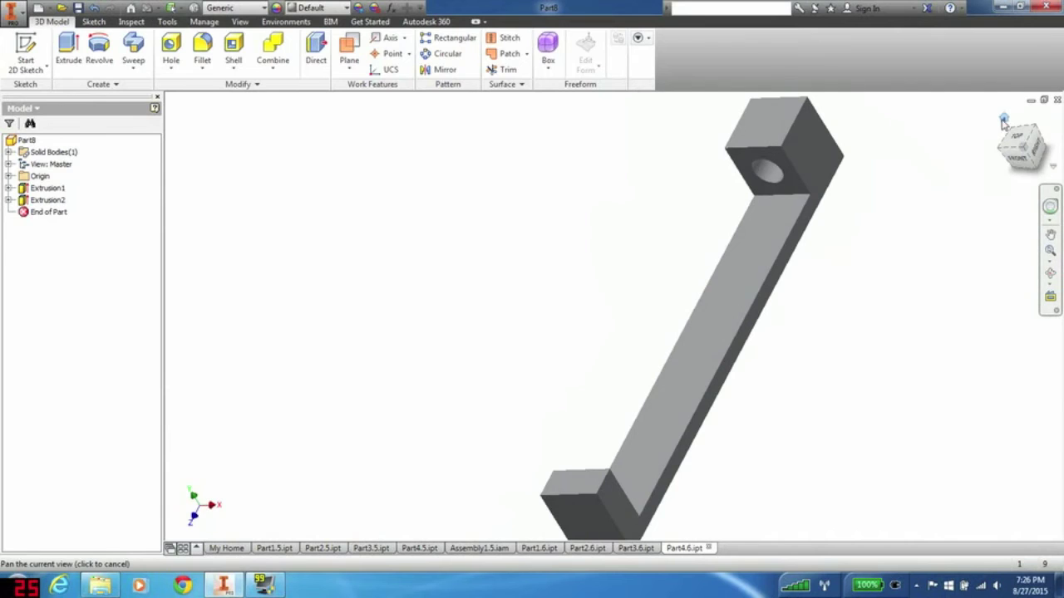
click(1003, 121)
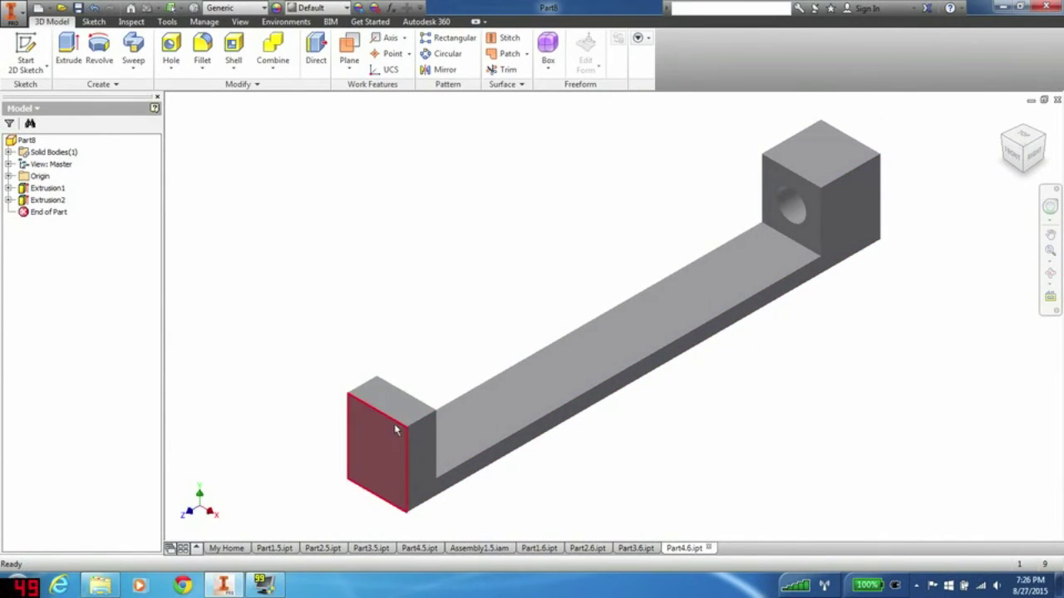
- Consult Assembly1.5, return to Part4.6, and start a sketch on the narrow upright's top face with the face's outline projected
click(479, 549)
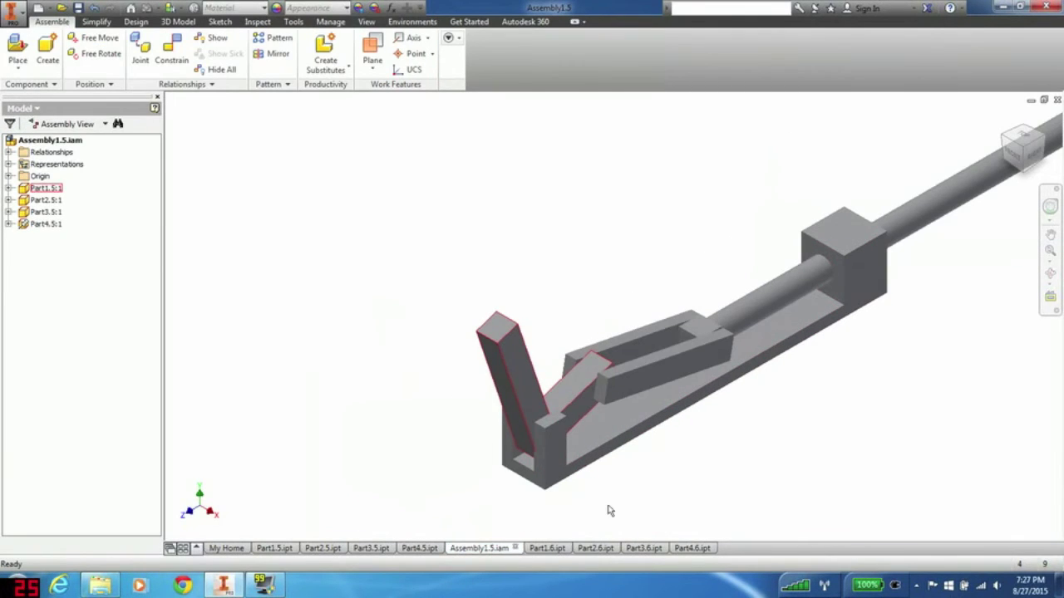
click(691, 548)
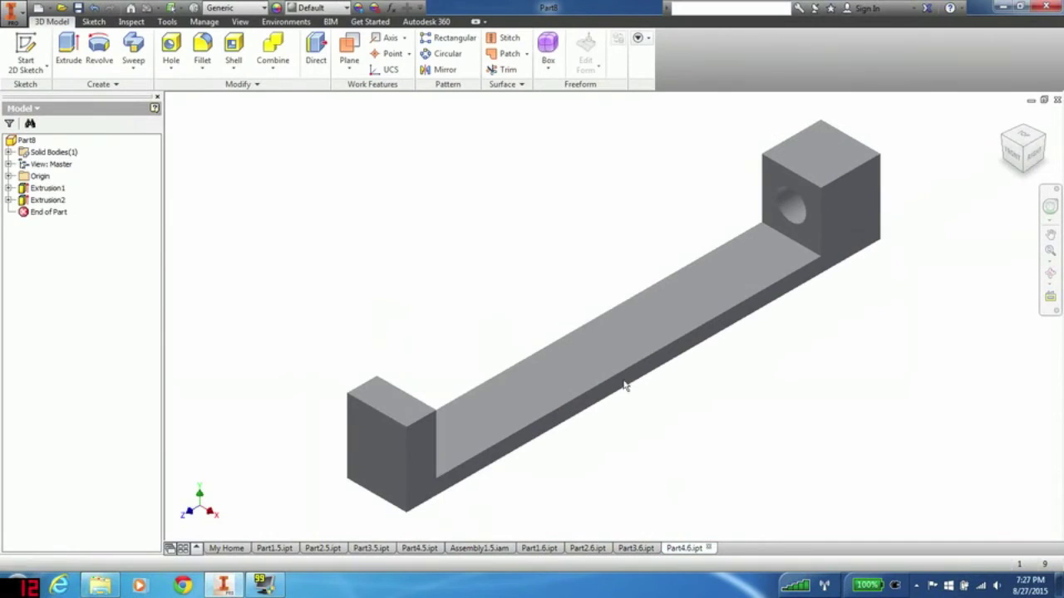
right_click(395, 407)
click(406, 442)
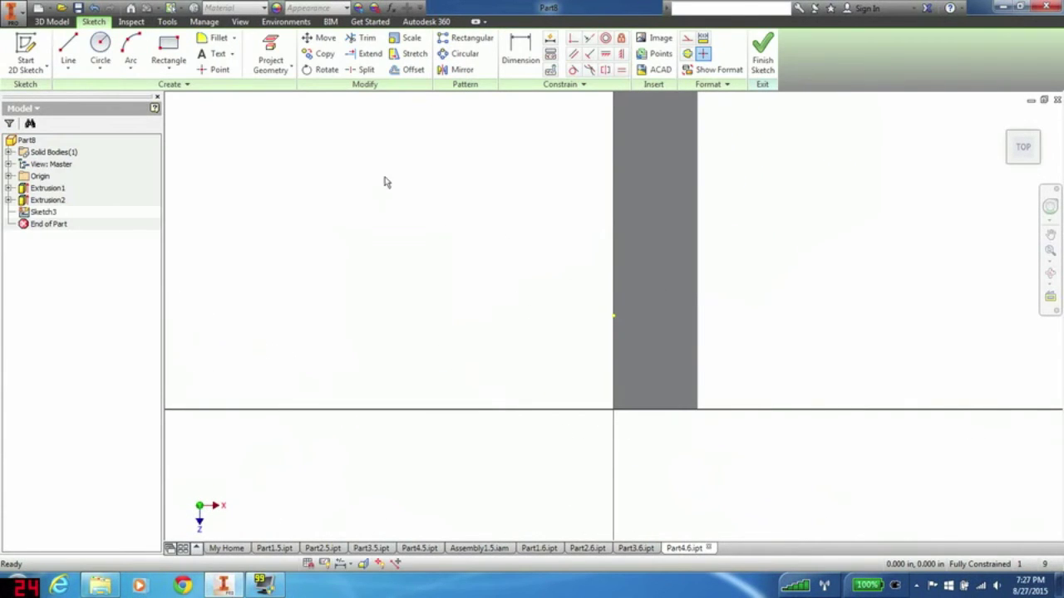
click(270, 54)
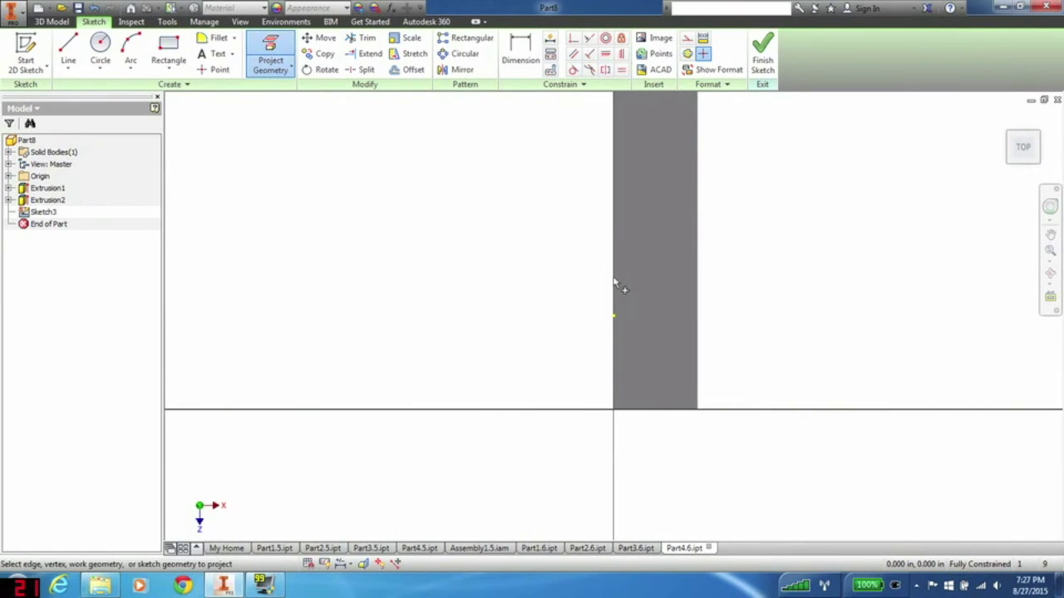
click(669, 397)
key(Escape)
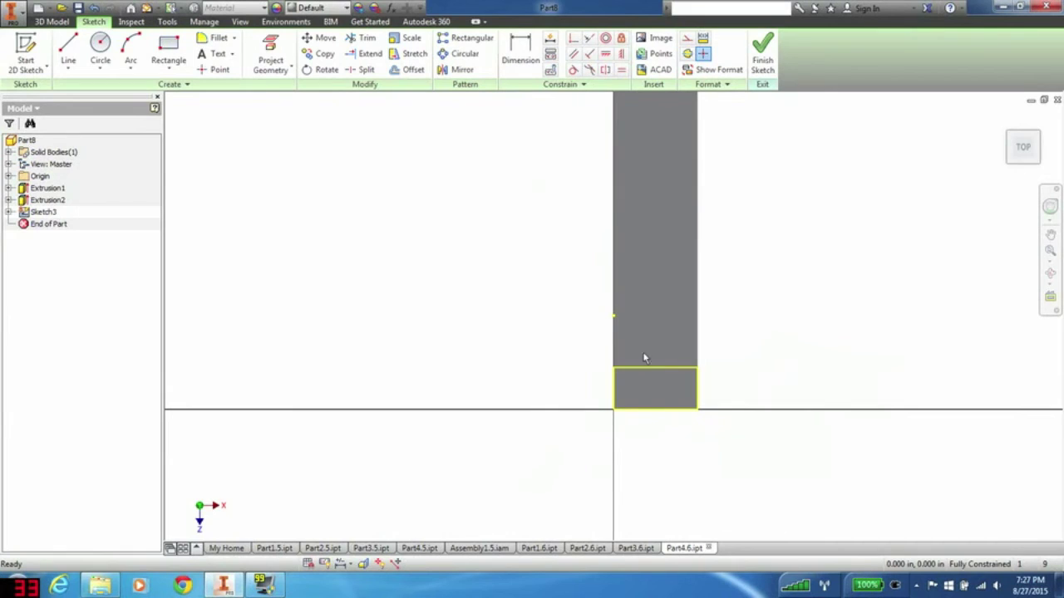
- Draw a 1/8 in line along the top face's inner edge, starting from its corner on the origin side
scroll(677, 477, up, 1)
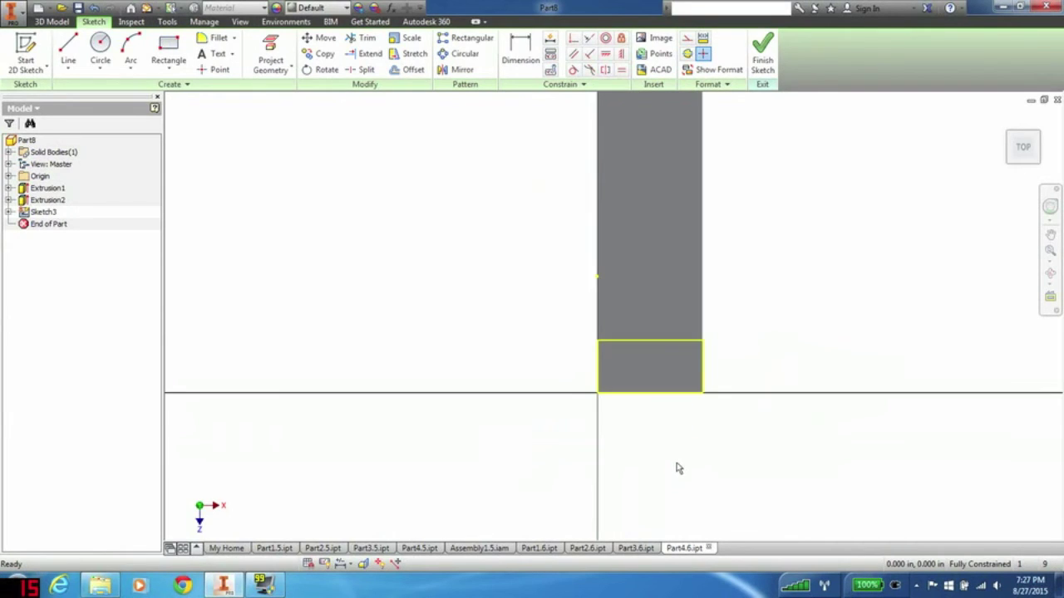
scroll(678, 468, up, 3)
middle_drag(788, 275, 737, 329)
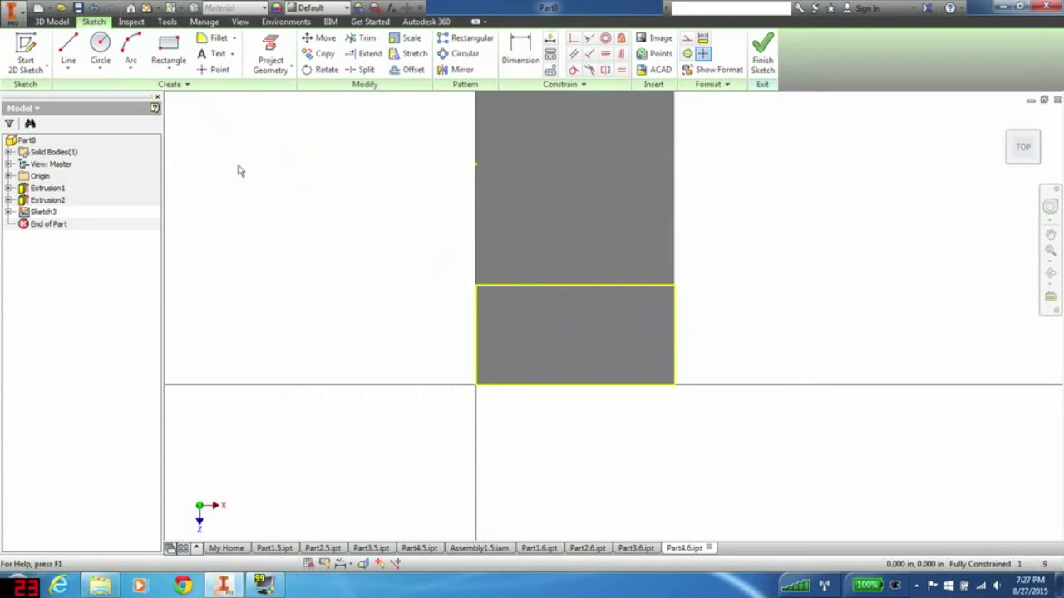
click(68, 50)
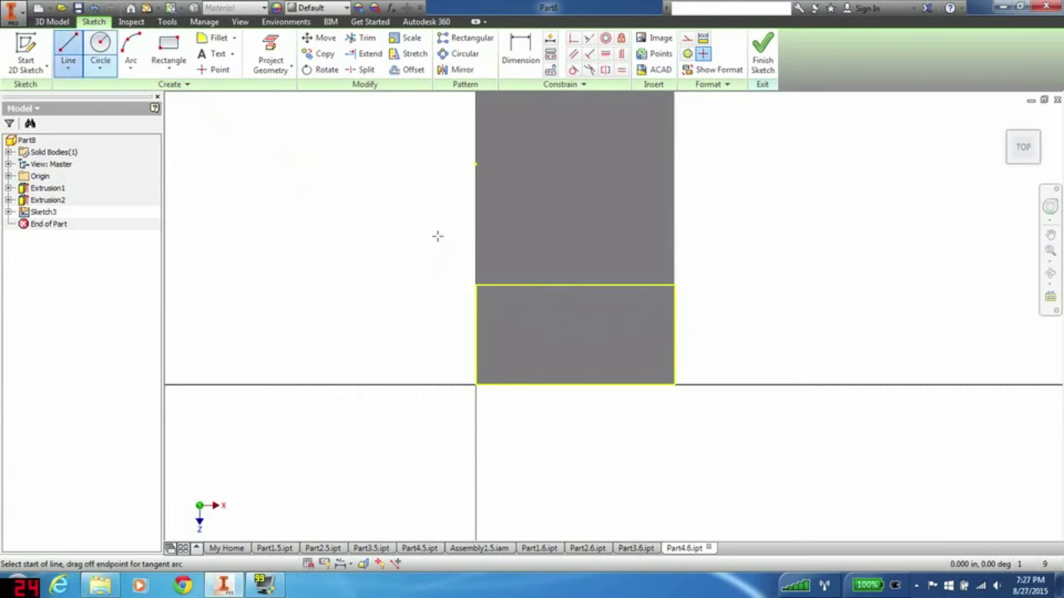
click(475, 284)
click(515, 285)
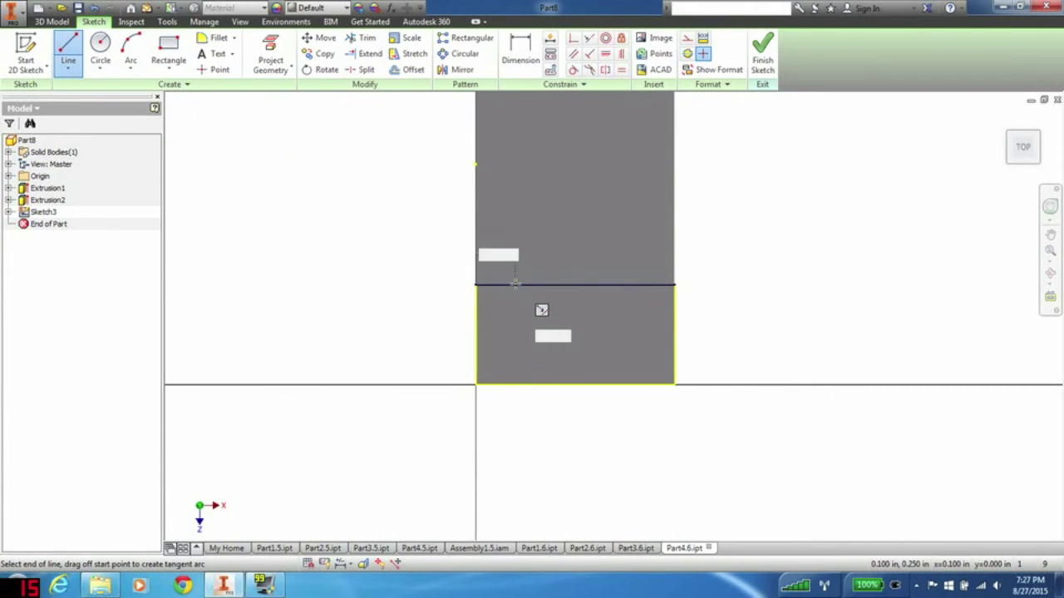
text(1/)
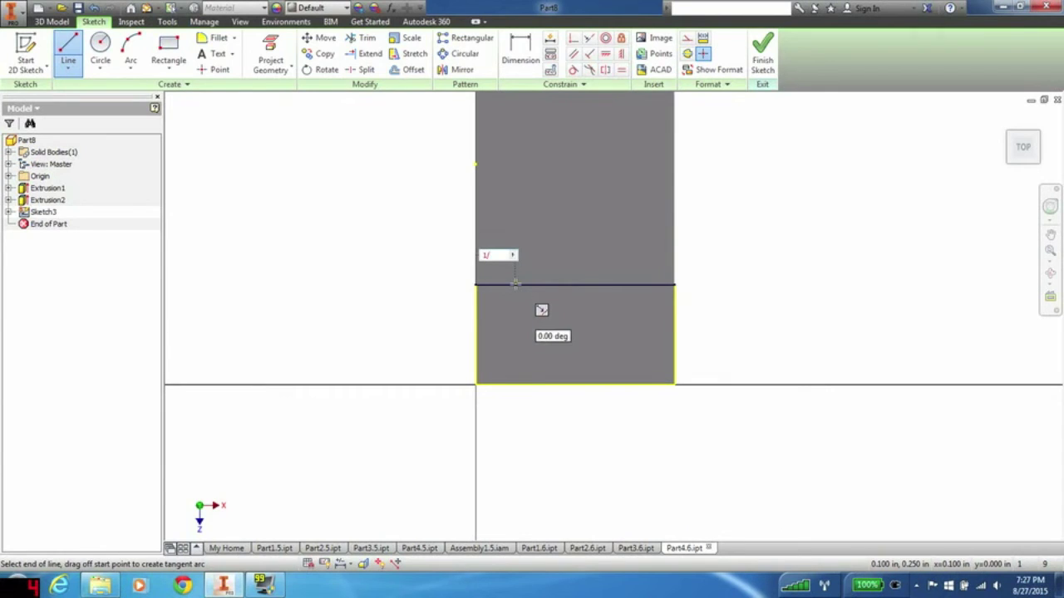
key(Return)
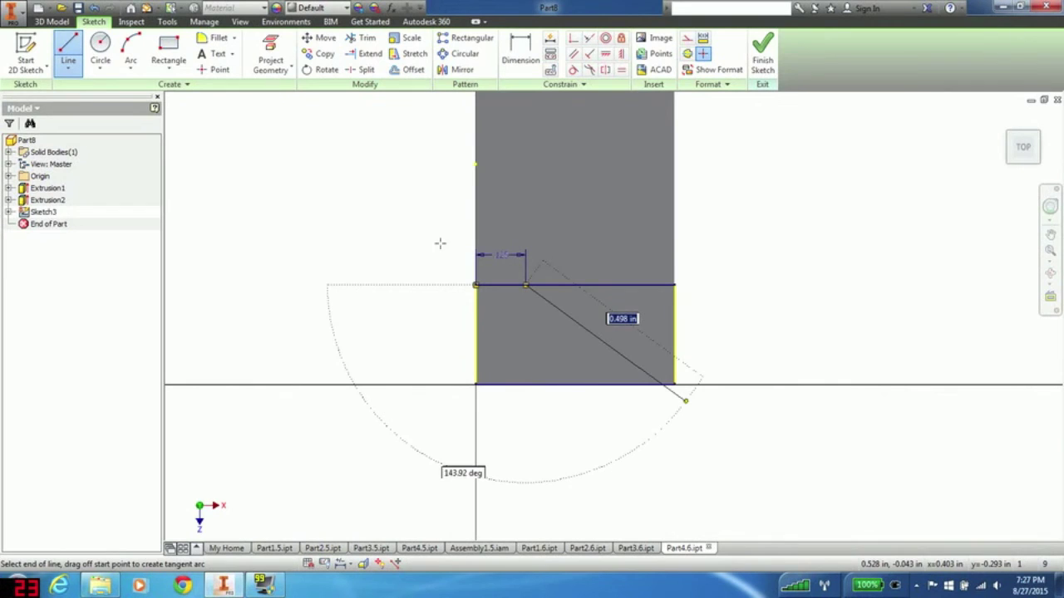
- Draw a rectangle 1/4 in wide from the short line's free end across to the top face's outer edge
click(168, 55)
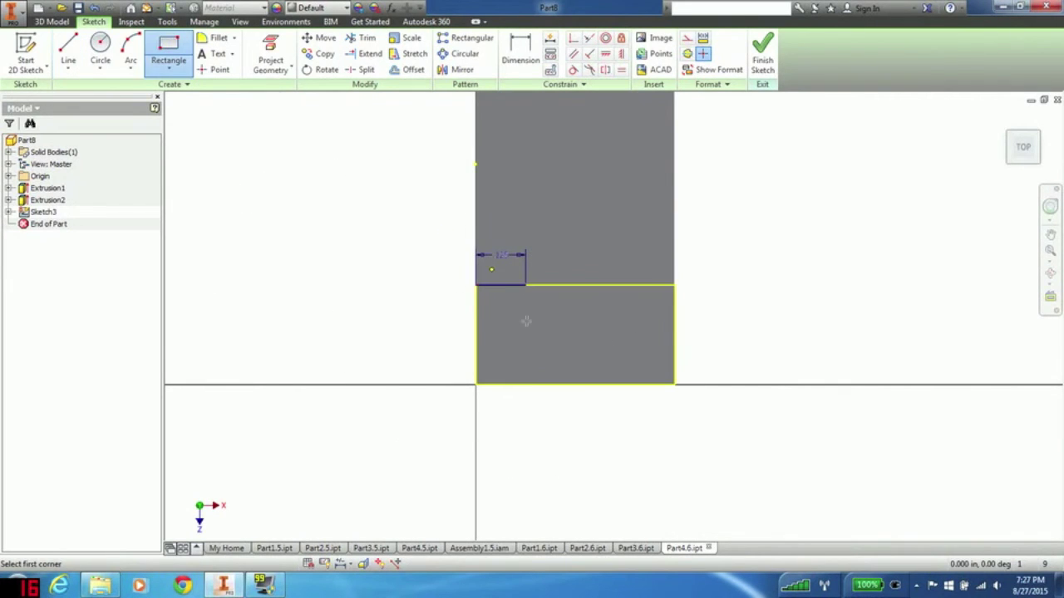
click(526, 285)
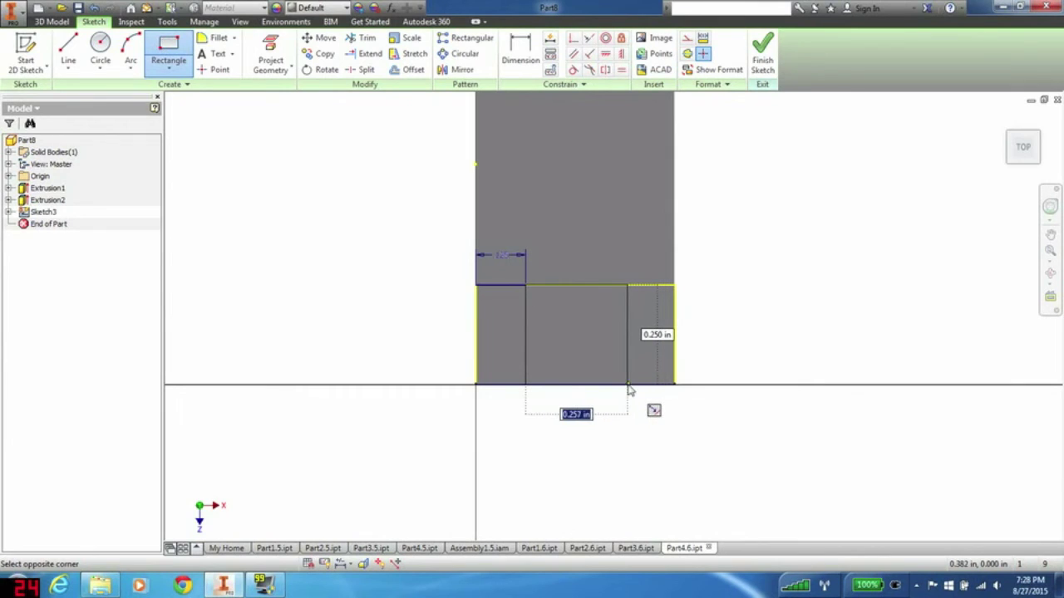
text(1/)
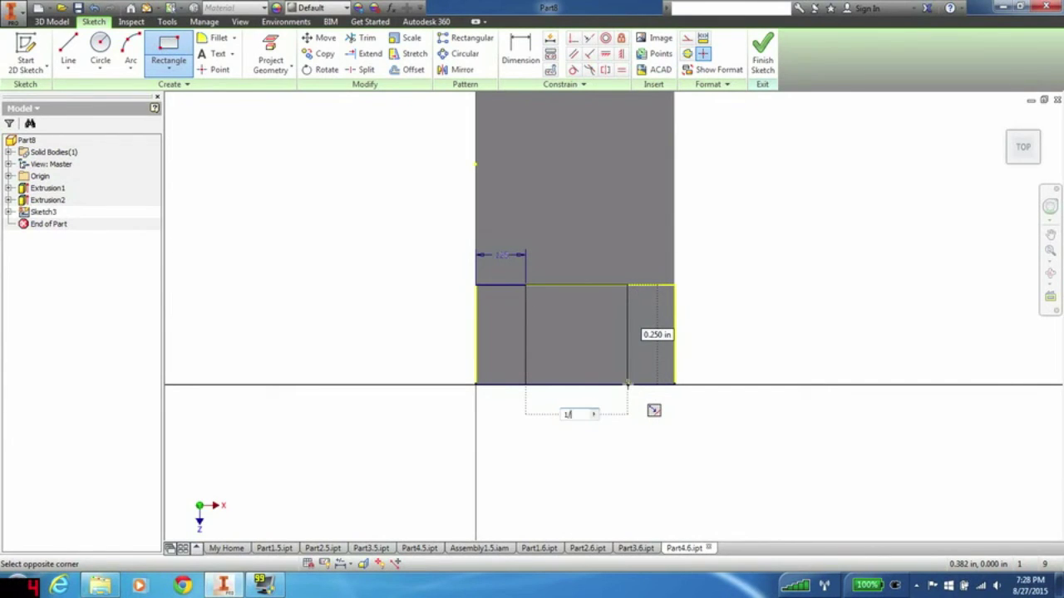
text(4)
key(Return)
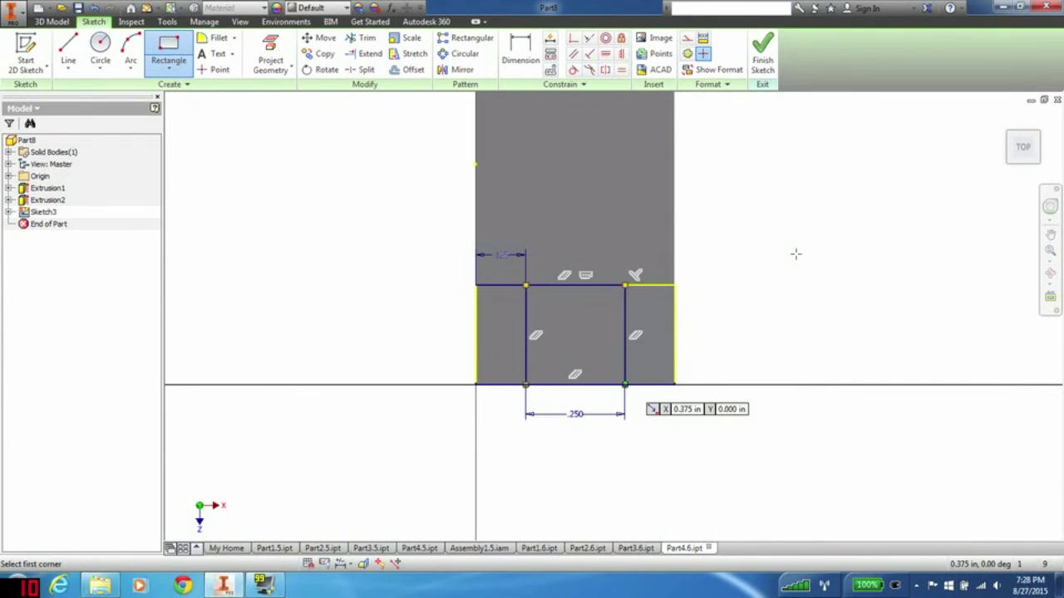
- Finish the sketch and cut the rectangle 0.5 in down into the narrow upright to form a slot
click(762, 53)
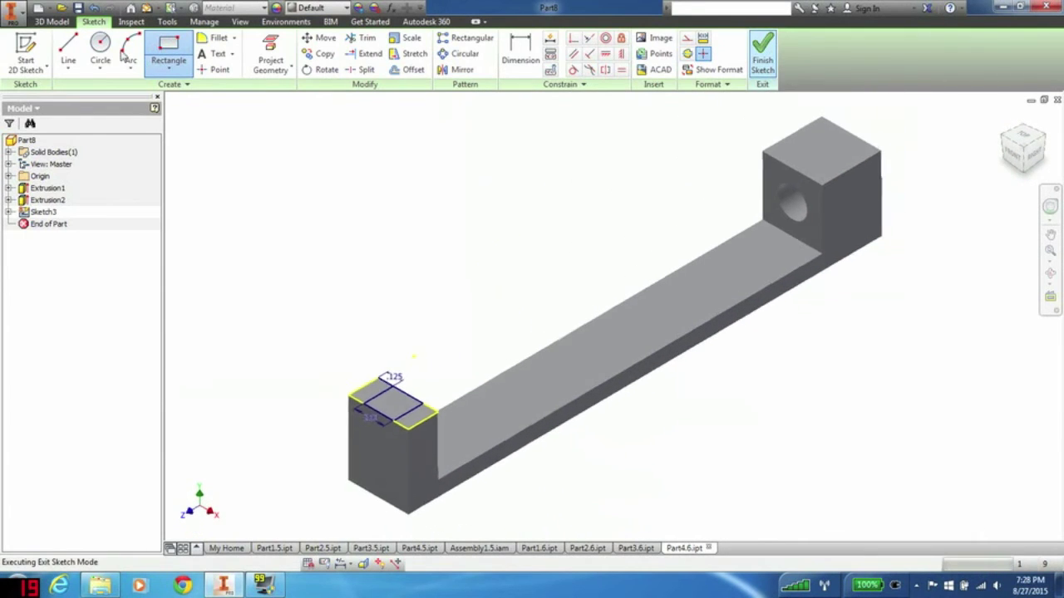
click(68, 48)
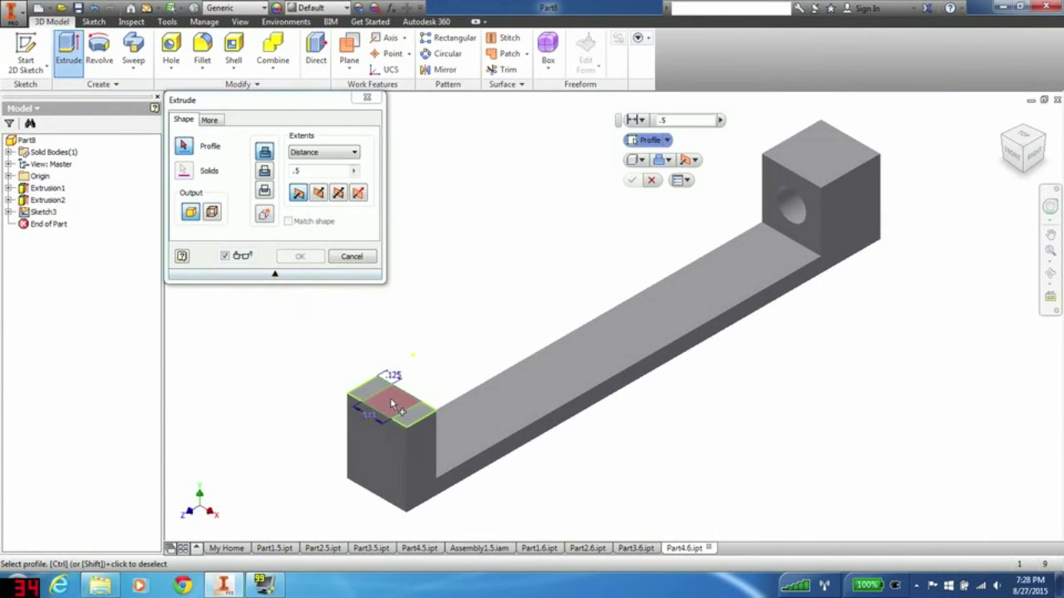
click(317, 193)
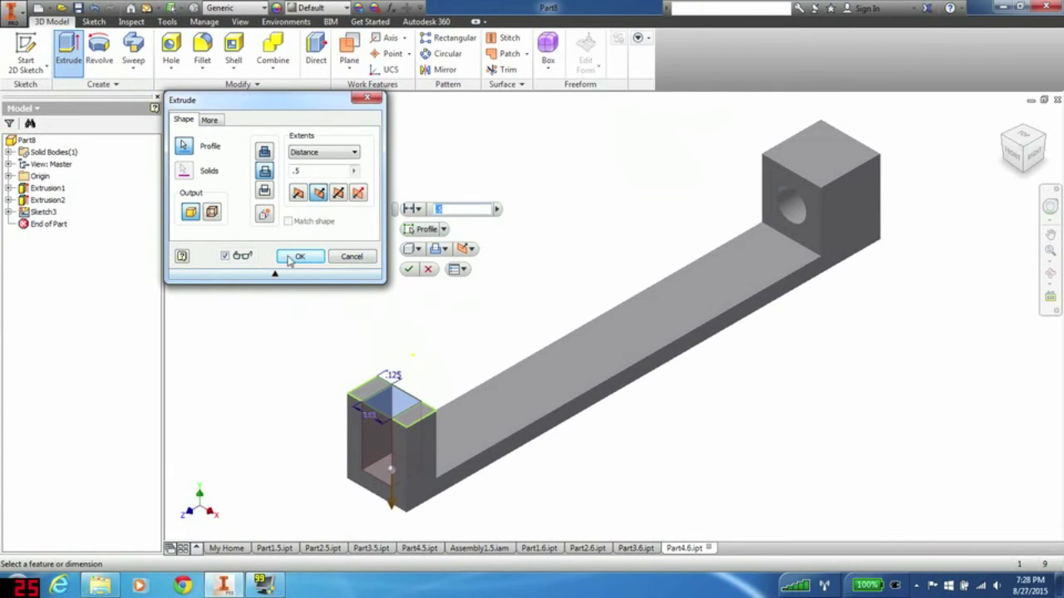
click(291, 259)
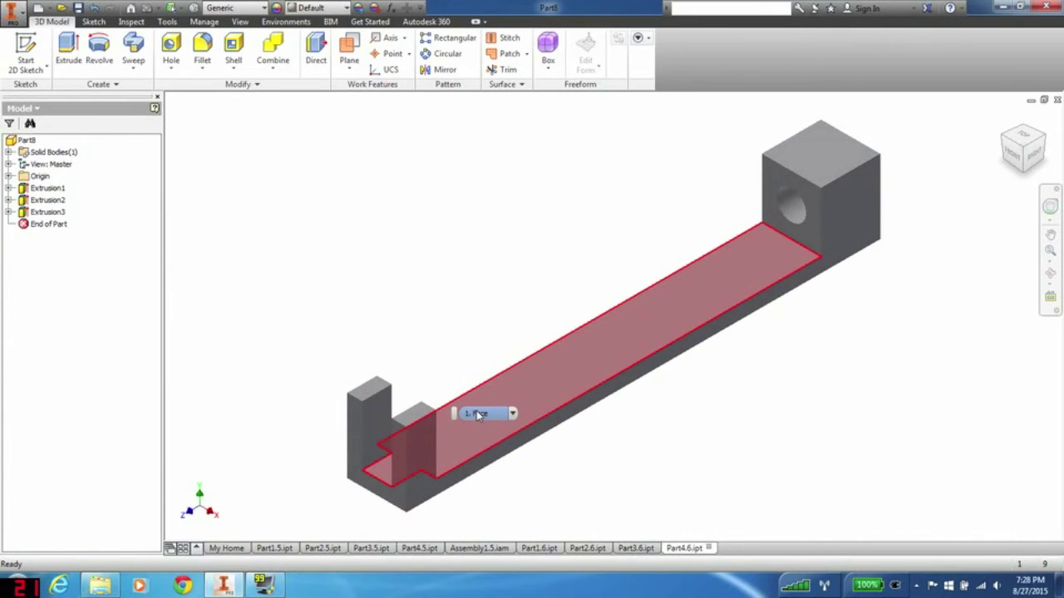
- Consult Part4.5, return to Part4.6, and start a sketch on the inner face of the origin-side fork arm
middle_drag(401, 330, 468, 261)
click(418, 553)
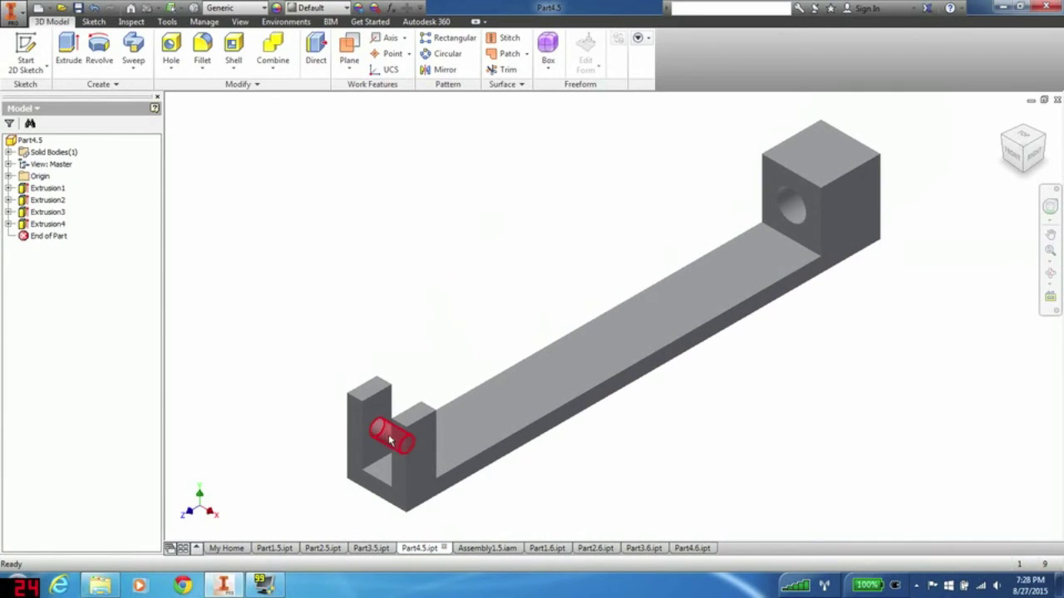
click(688, 549)
scroll(449, 376, down, 2)
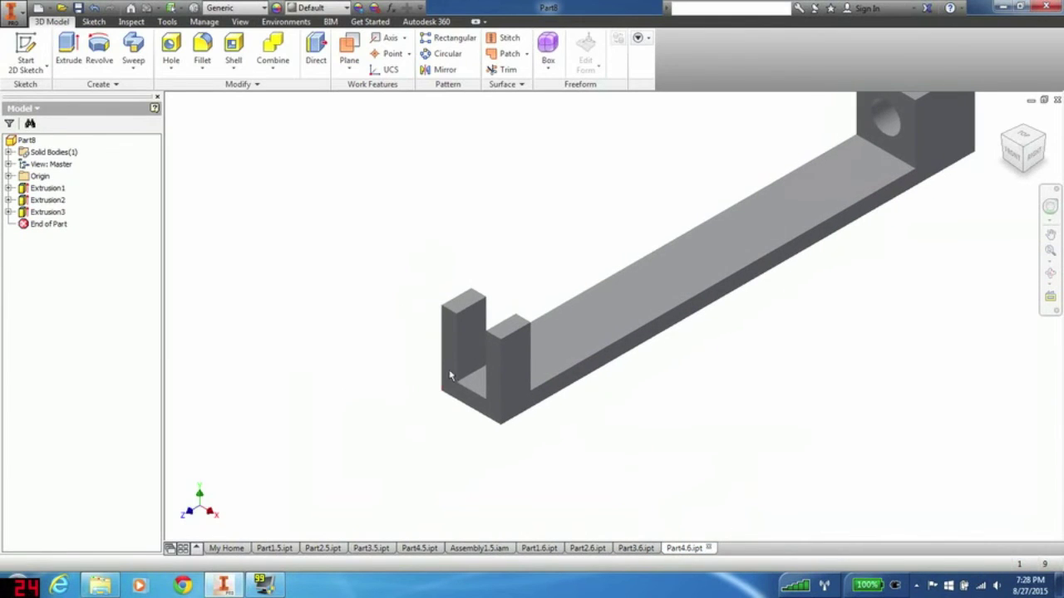
scroll(449, 374, up, 2)
scroll(482, 352, down, 5)
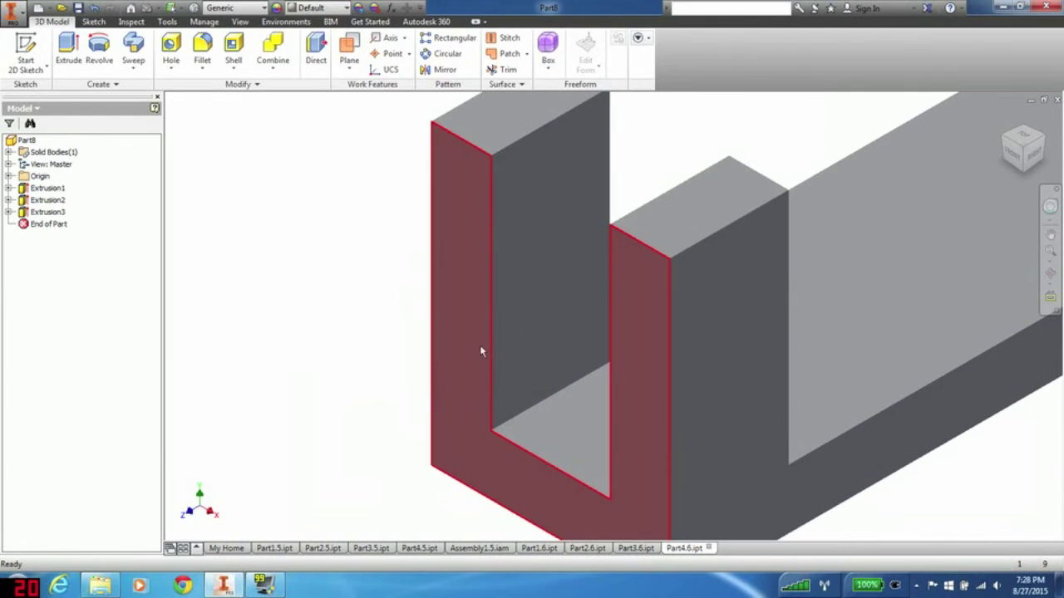
right_click(546, 242)
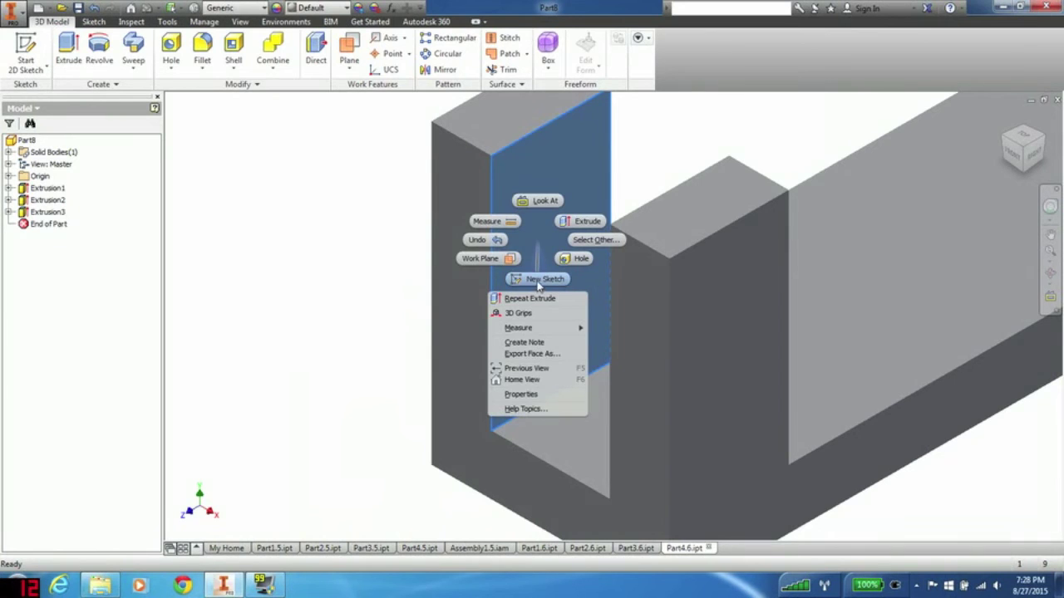
click(537, 280)
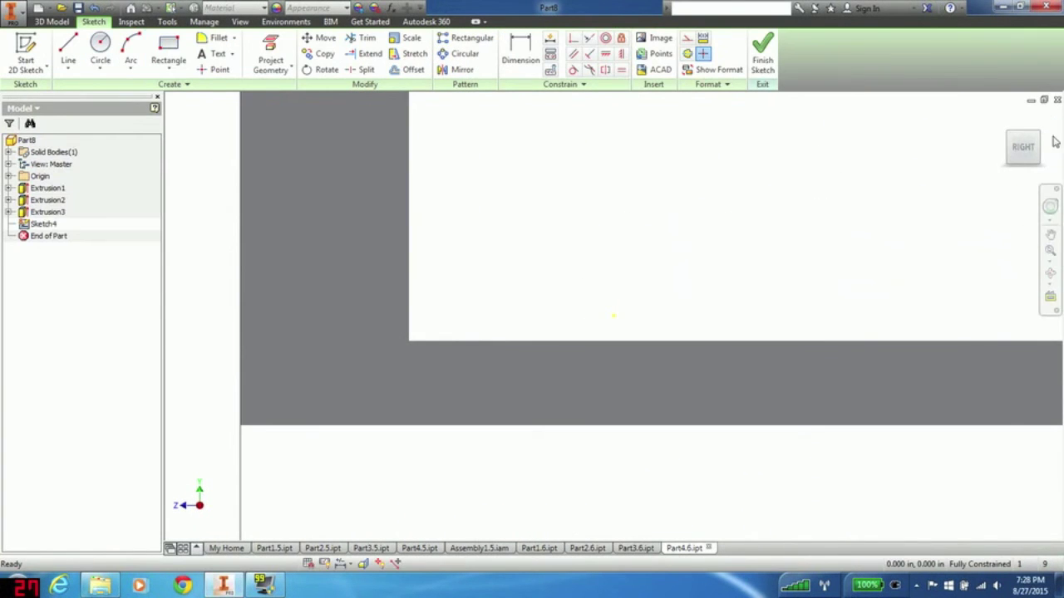
- Project the outline of the origin-side fork arm's inner face into the sketch, viewed at an angle past the other arm
click(1024, 154)
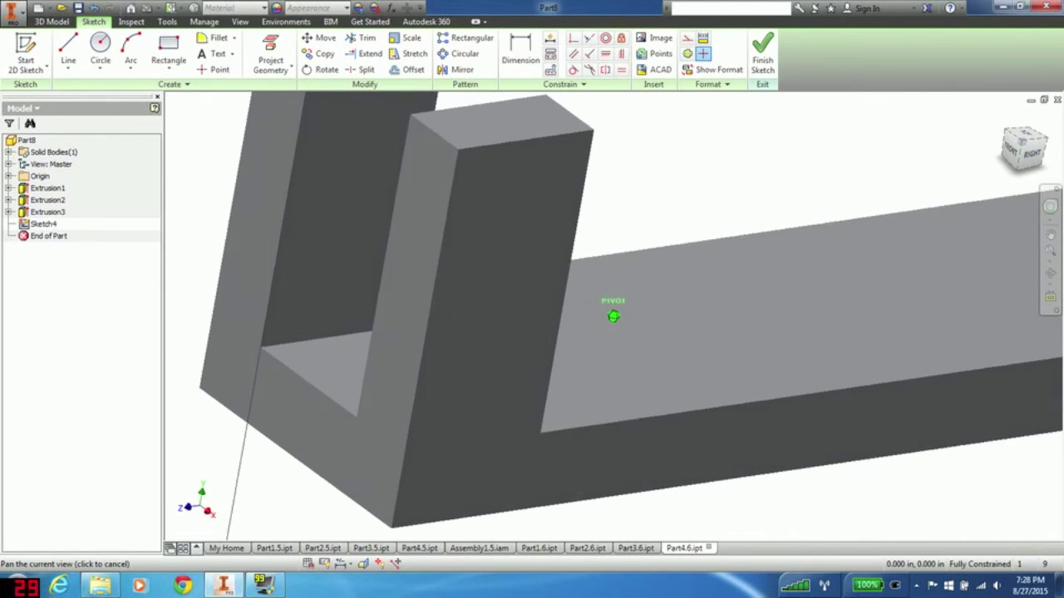
middle_drag(629, 138, 764, 222)
click(270, 44)
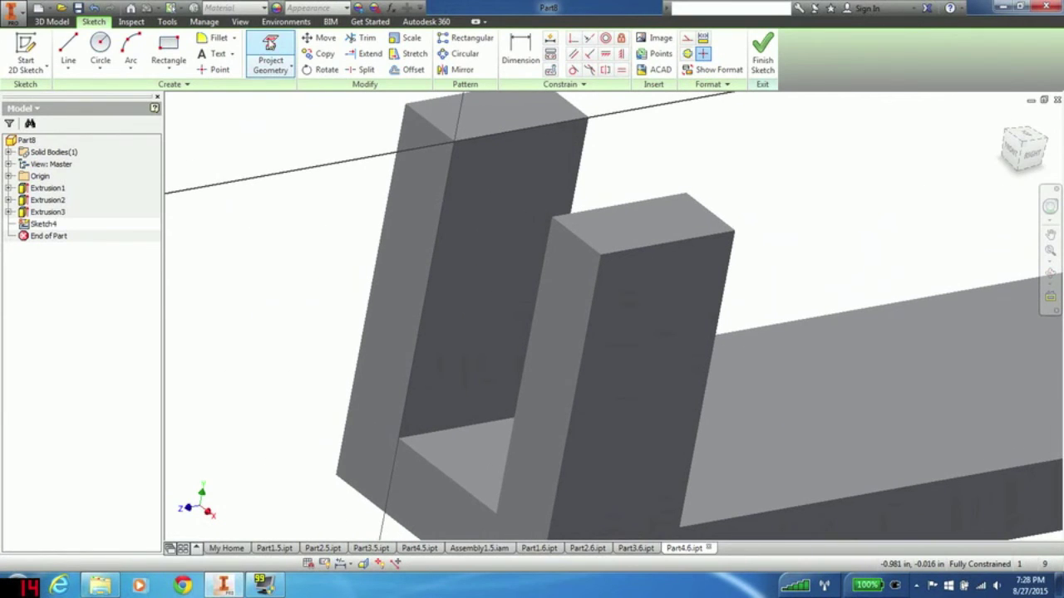
click(492, 243)
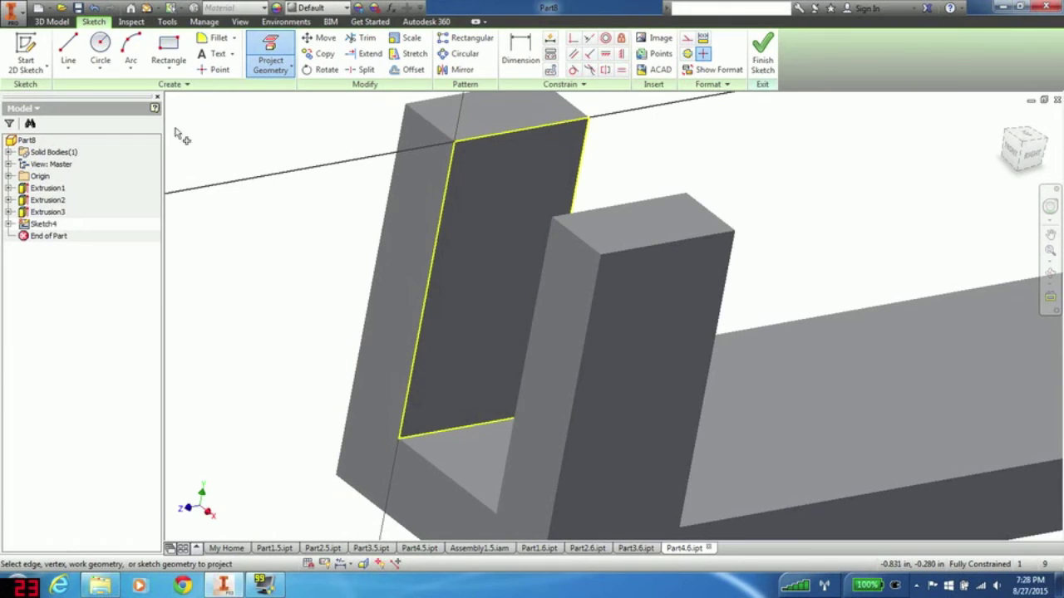
- Draw a 1/8 in diameter circle near the middle of the projected inner face
click(100, 50)
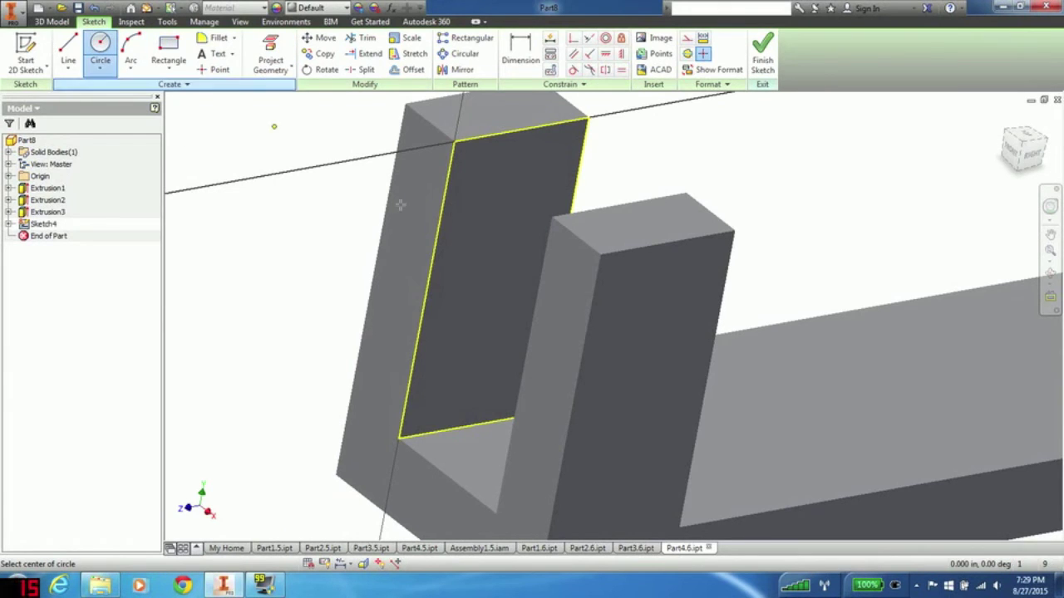
click(493, 276)
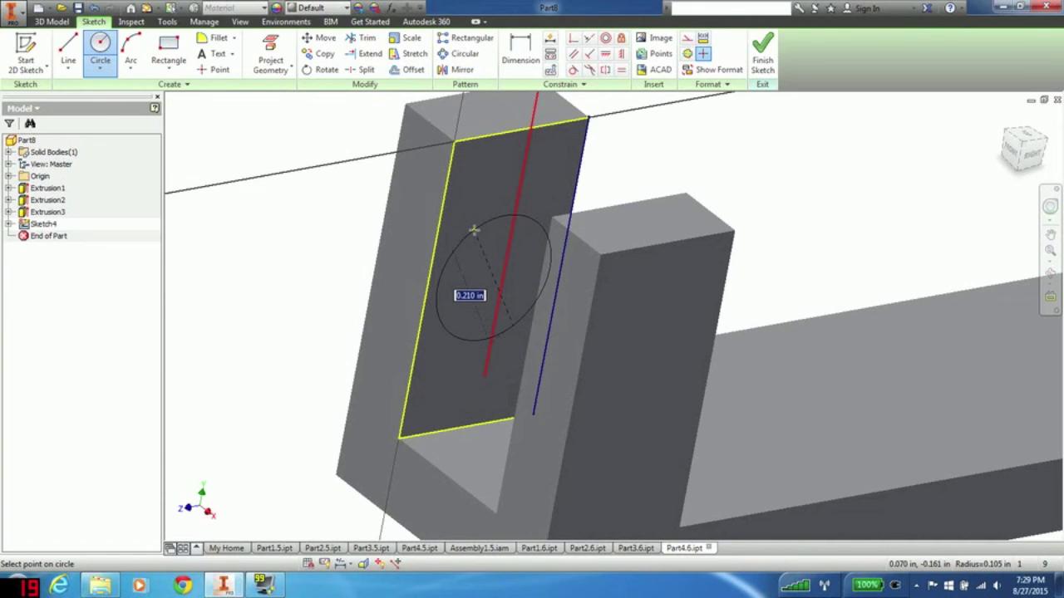
text(1/)
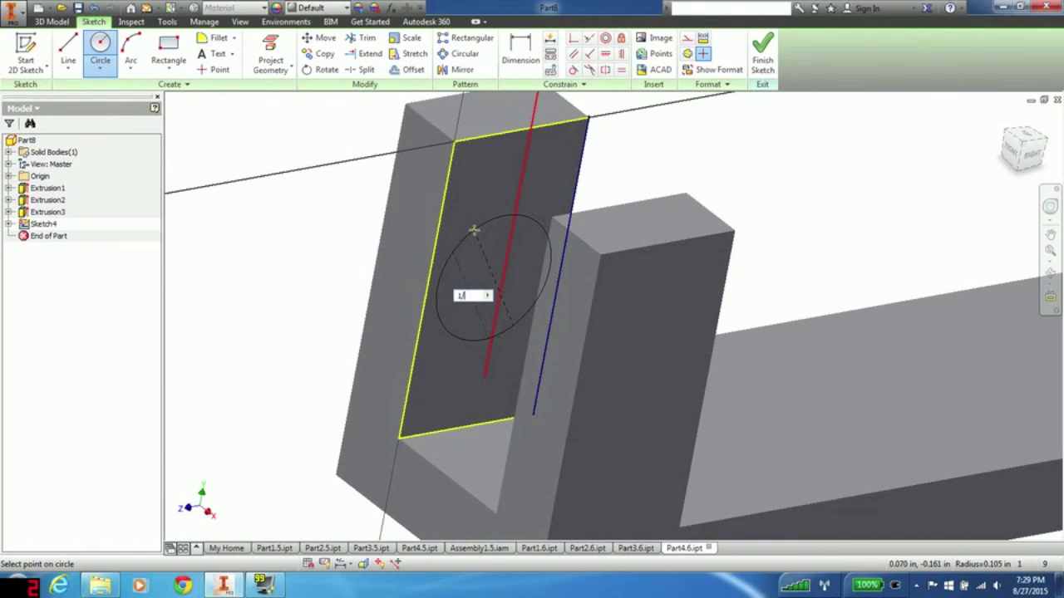
key(Return)
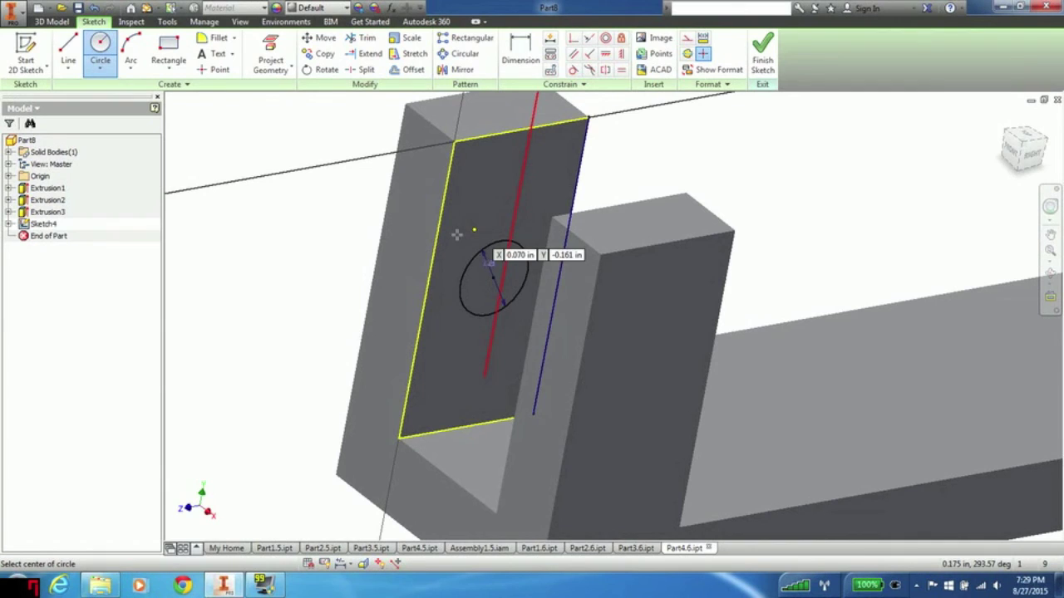
right_click(309, 215)
click(358, 217)
- Finish the sketch and extrude the circle 0.25 in across the slot as a pin joining the two fork arms
click(762, 52)
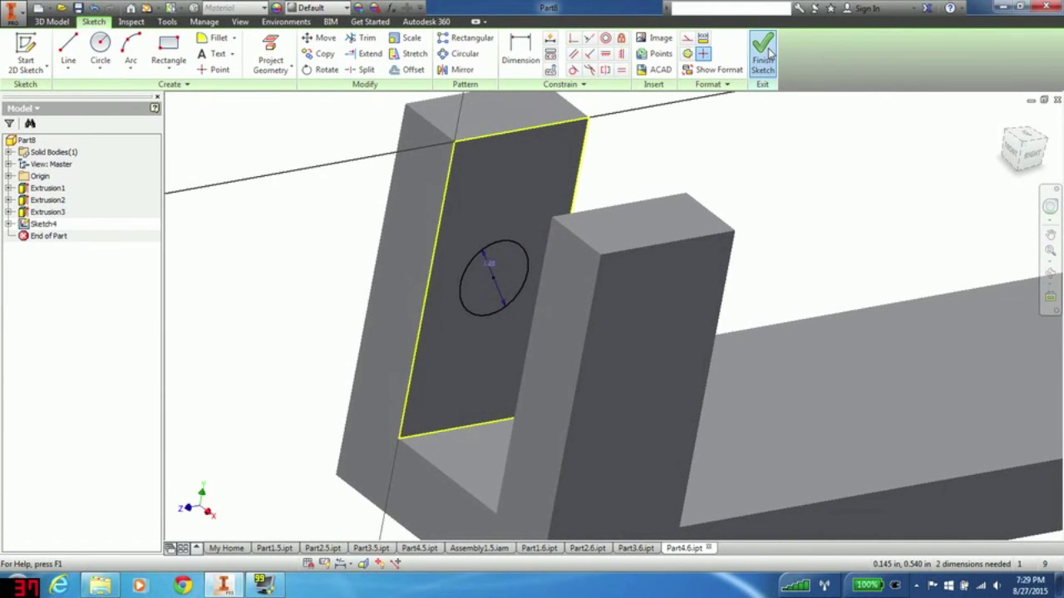
click(68, 50)
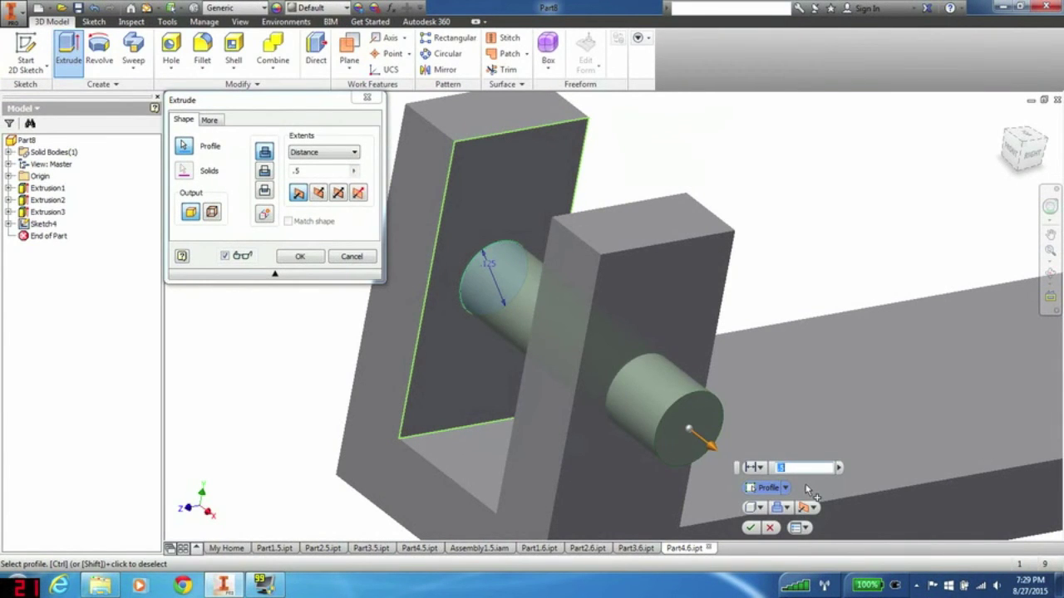
text(.25)
key(Return)
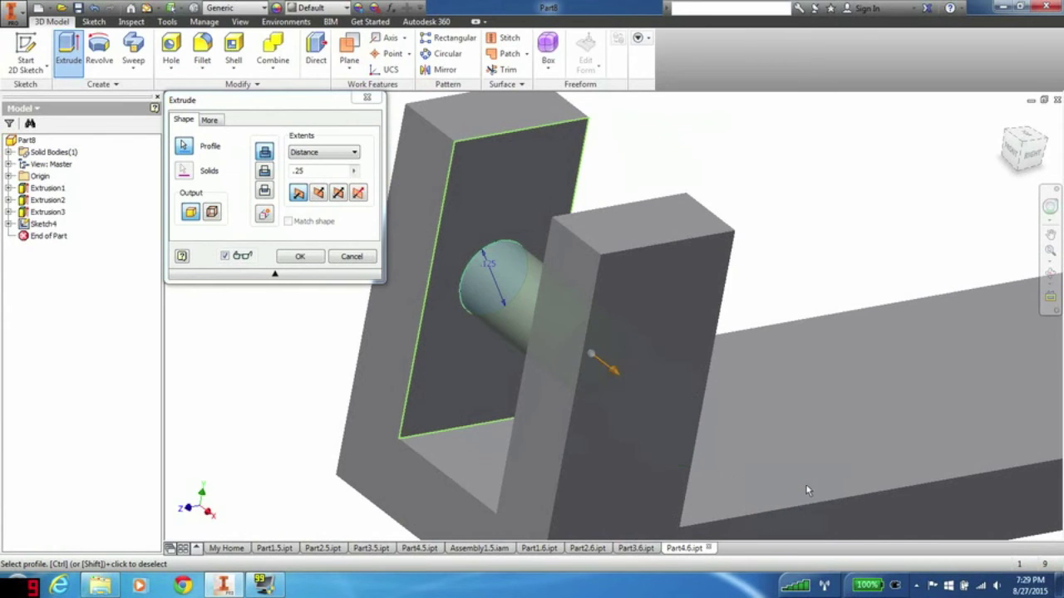
- Save the base part as Part4.6 and look over the whole model
scroll(295, 302, up, 6)
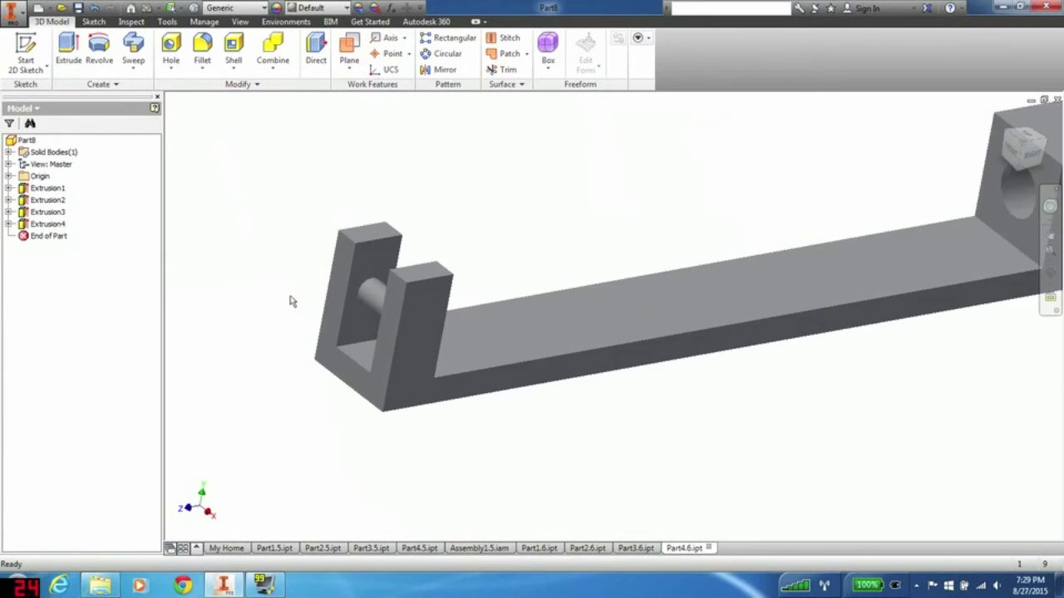
click(11, 10)
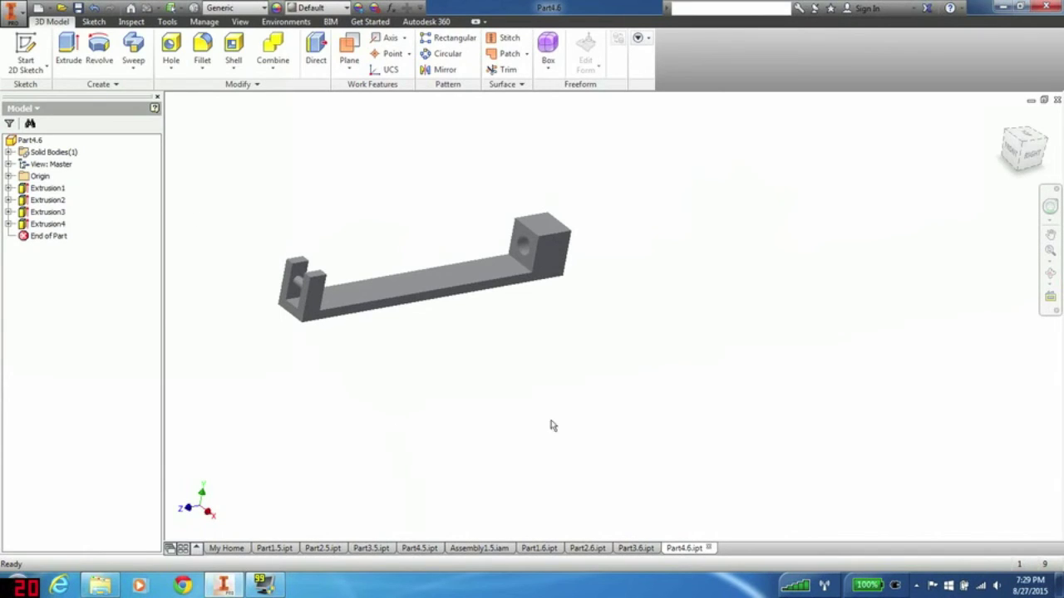
middle_drag(525, 345, 590, 364)
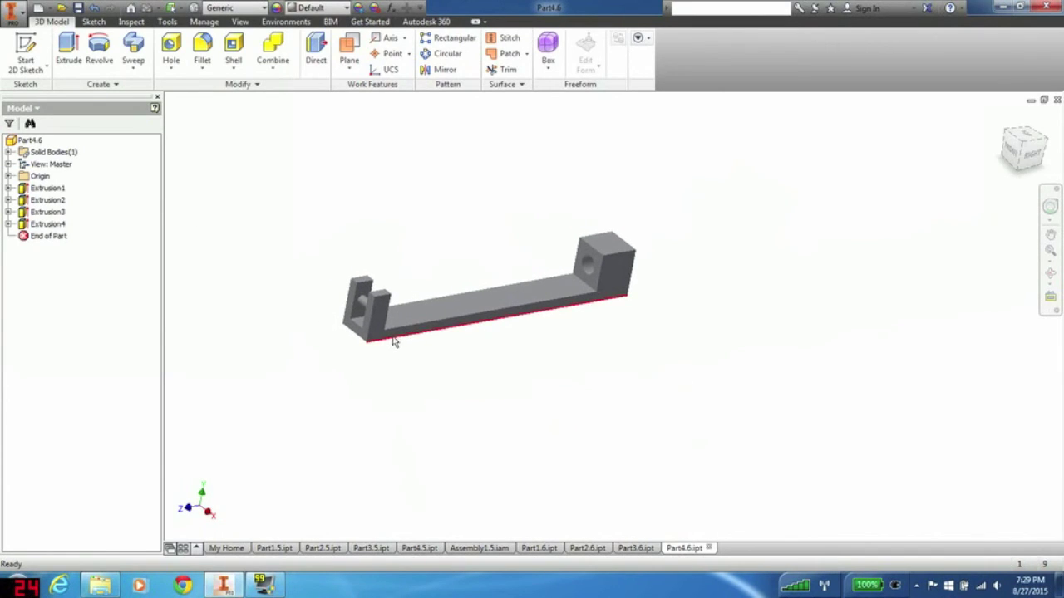
scroll(332, 302, up, 3)
scroll(367, 294, down, 7)
scroll(367, 294, up, 3)
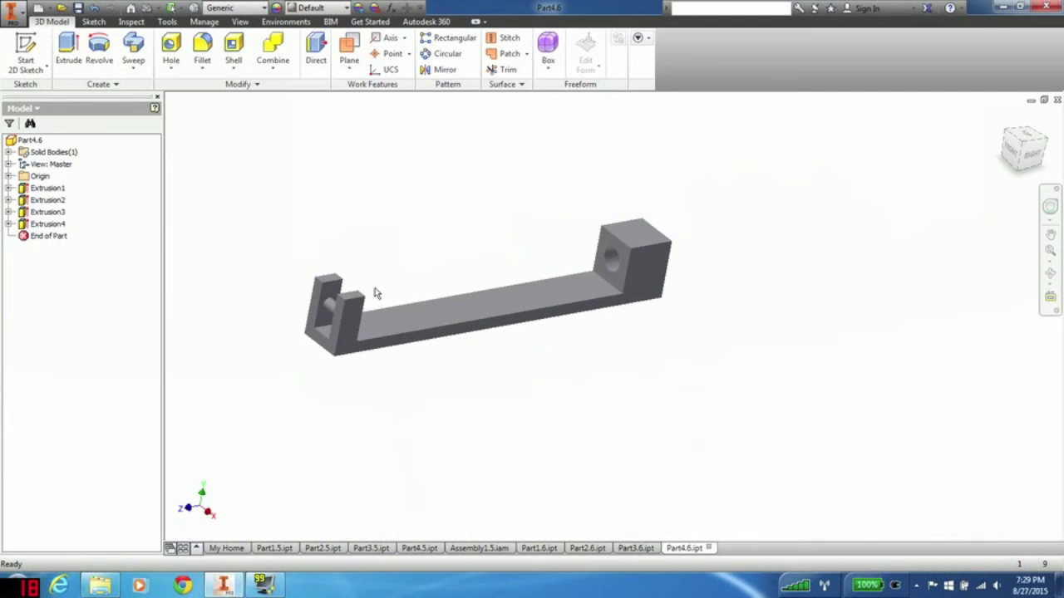
middle_drag(609, 385, 698, 415)
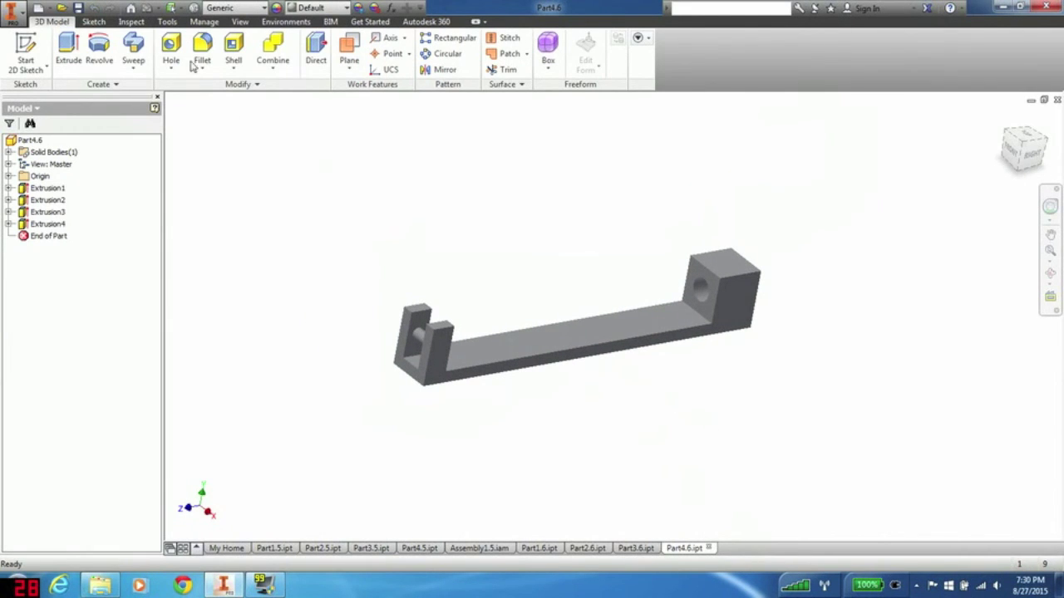
- Create a new assembly and place one instance of Part1.6 from the Widget 6 folder
click(15, 12)
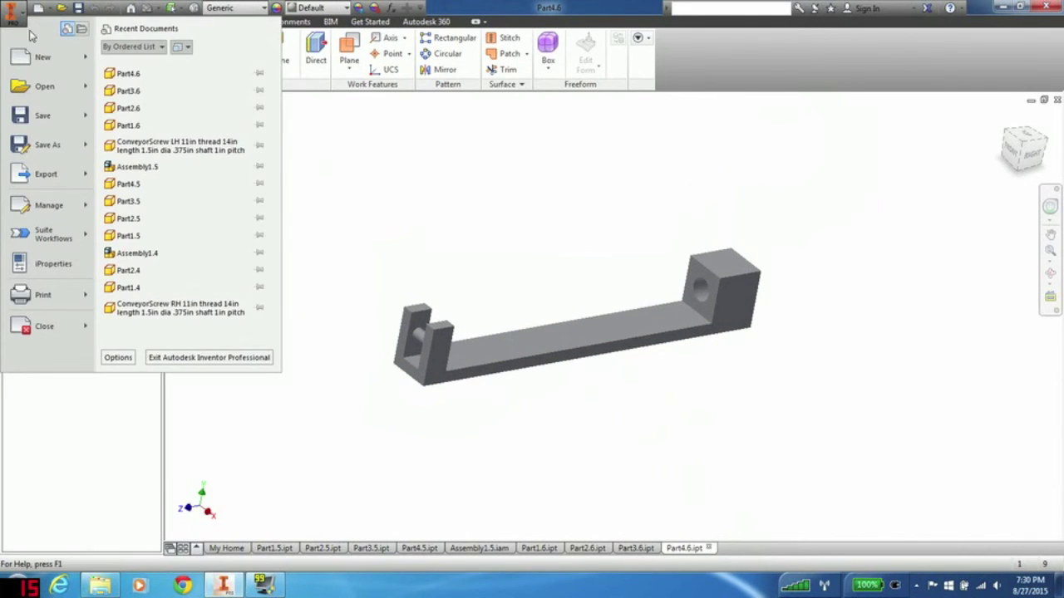
click(42, 56)
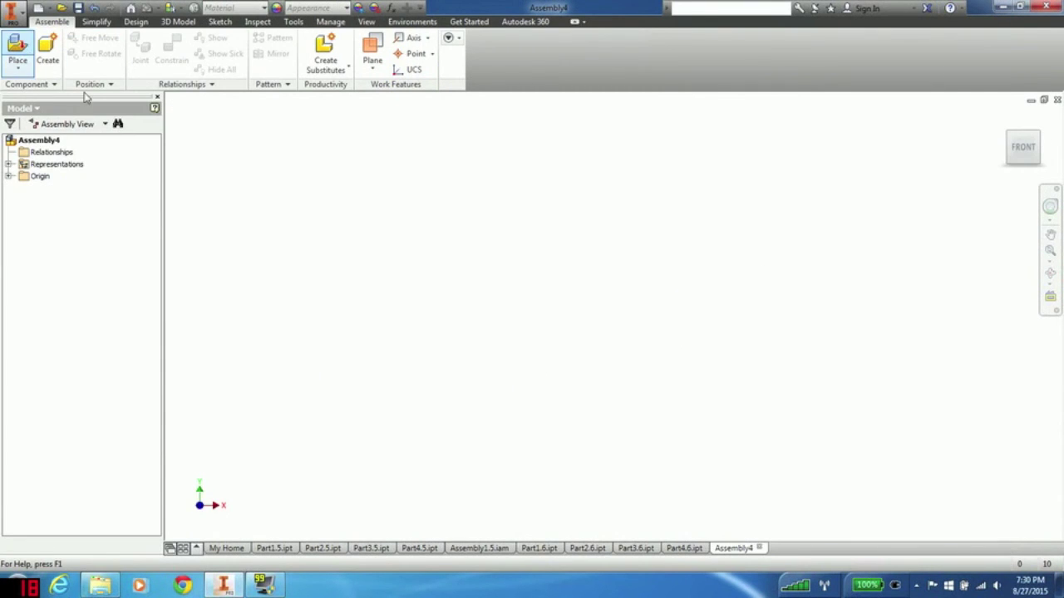
click(18, 50)
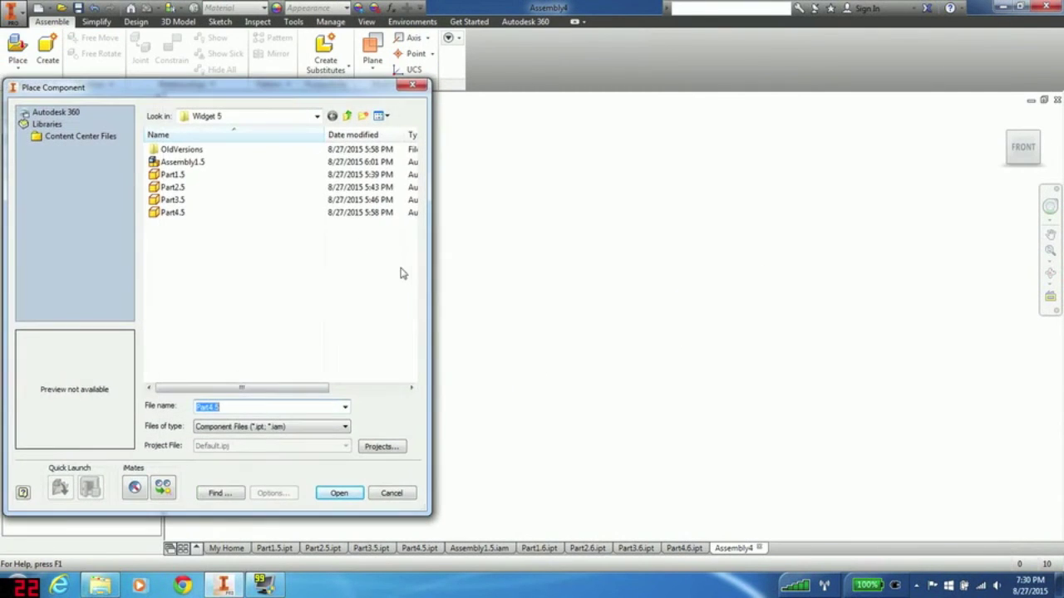
click(347, 116)
double_click(211, 240)
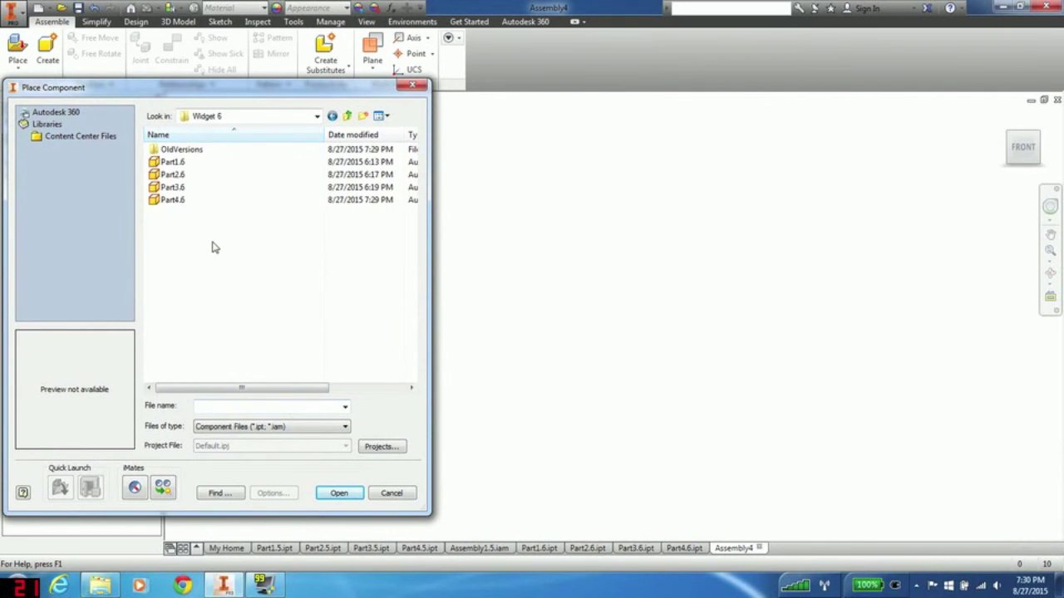
double_click(172, 162)
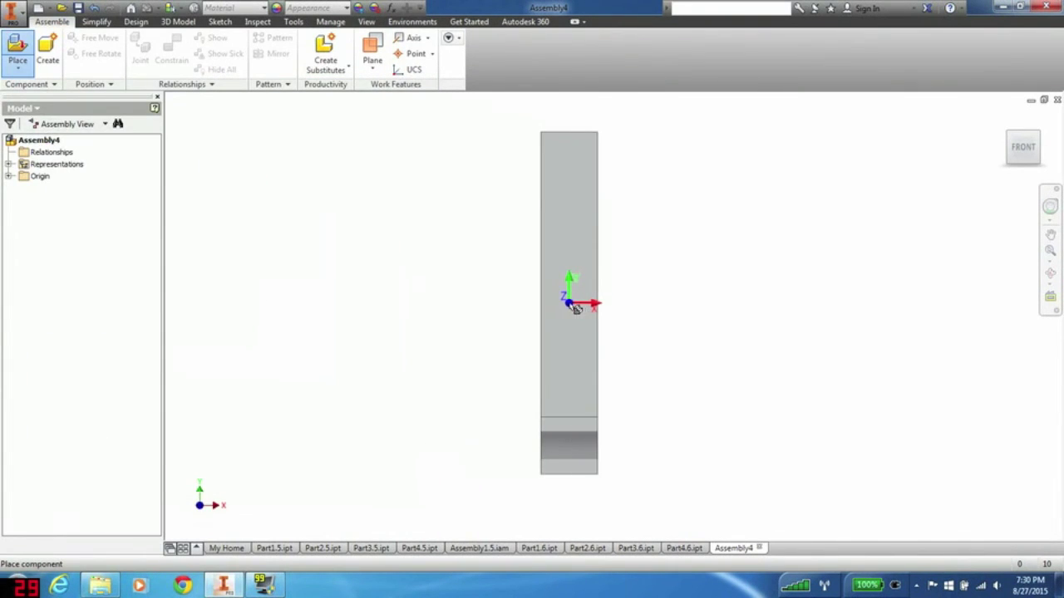
- Place one instance each of Part2.6 and Part3.6 into the assembly, behind the crank
click(17, 57)
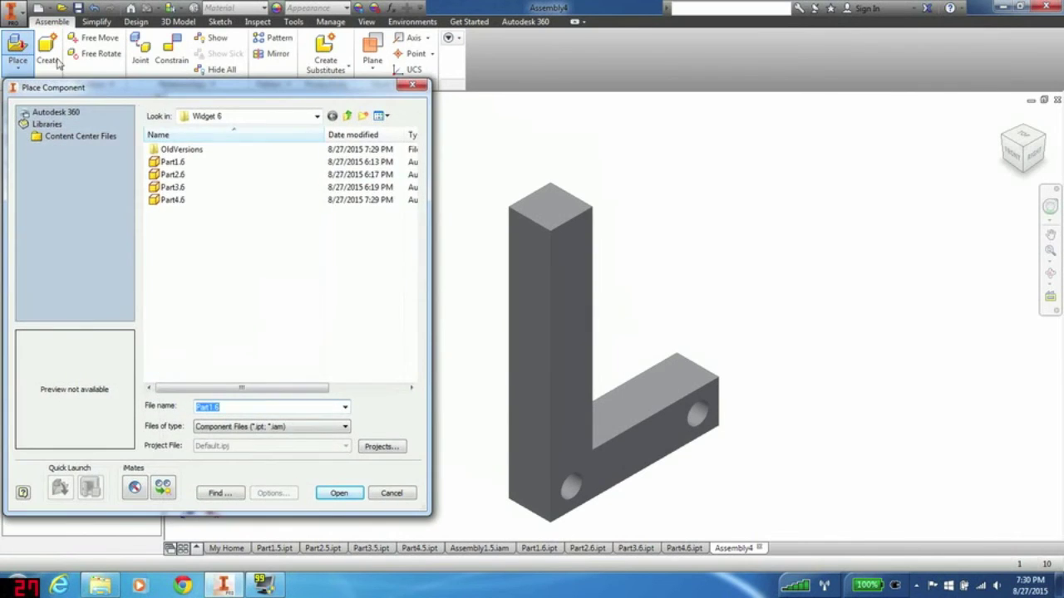
click(204, 178)
double_click(203, 178)
click(332, 285)
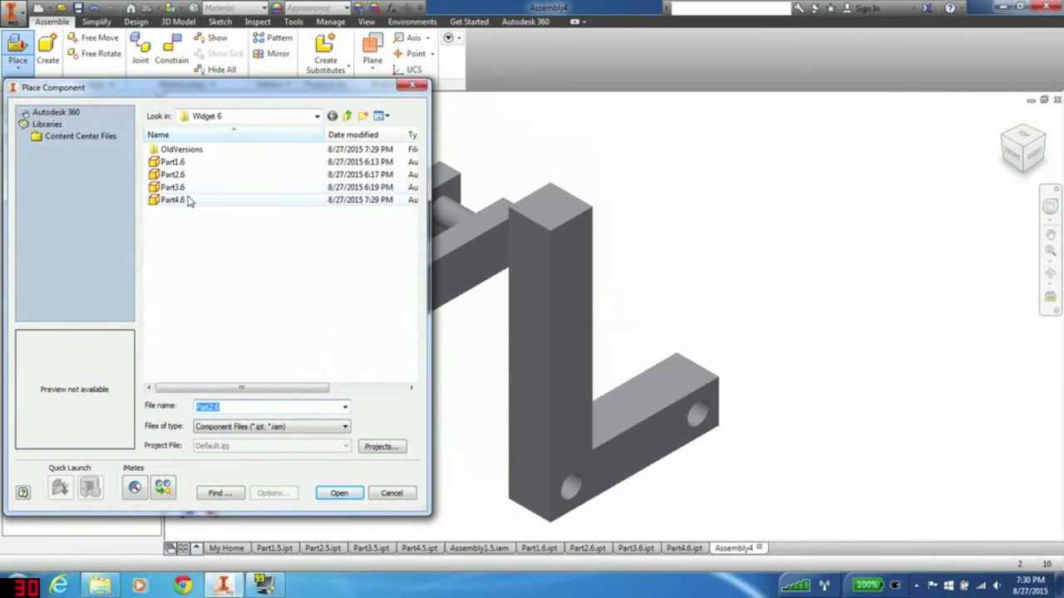
double_click(174, 188)
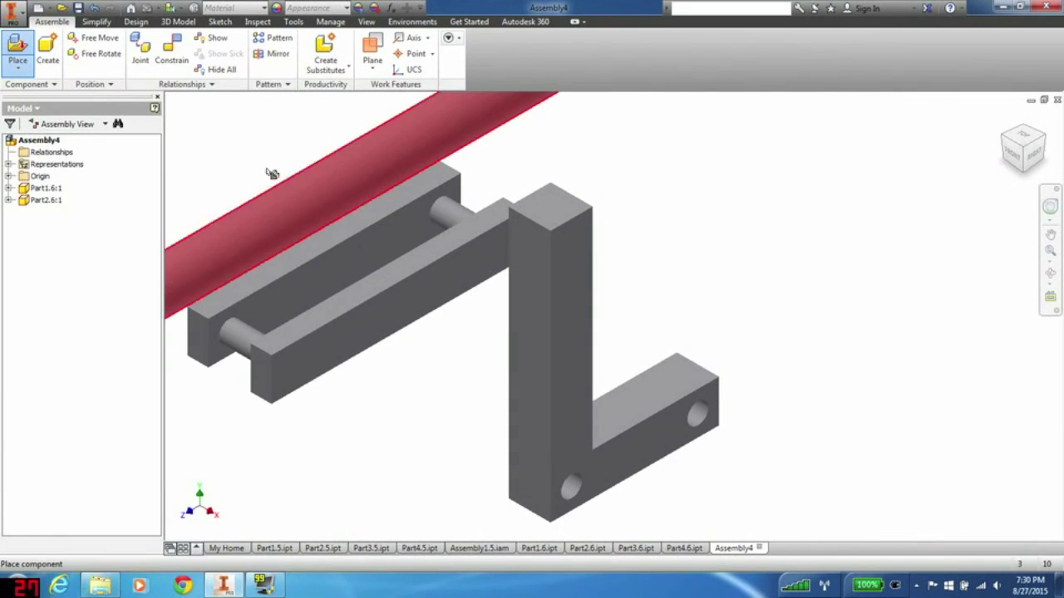
click(273, 173)
- Place one instance of Part4.6 into the assembly
click(17, 56)
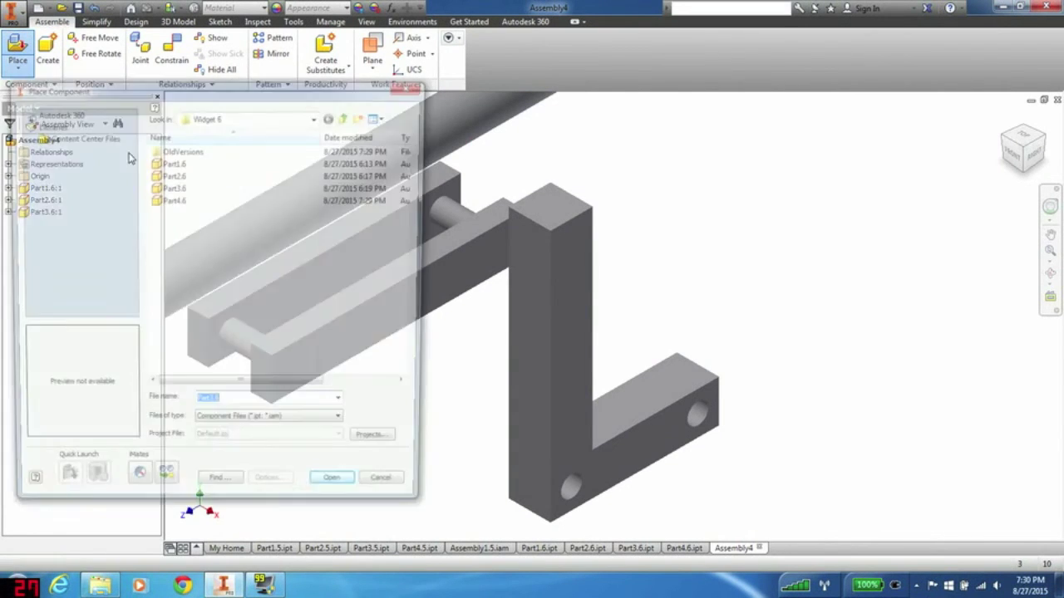
click(186, 201)
double_click(186, 202)
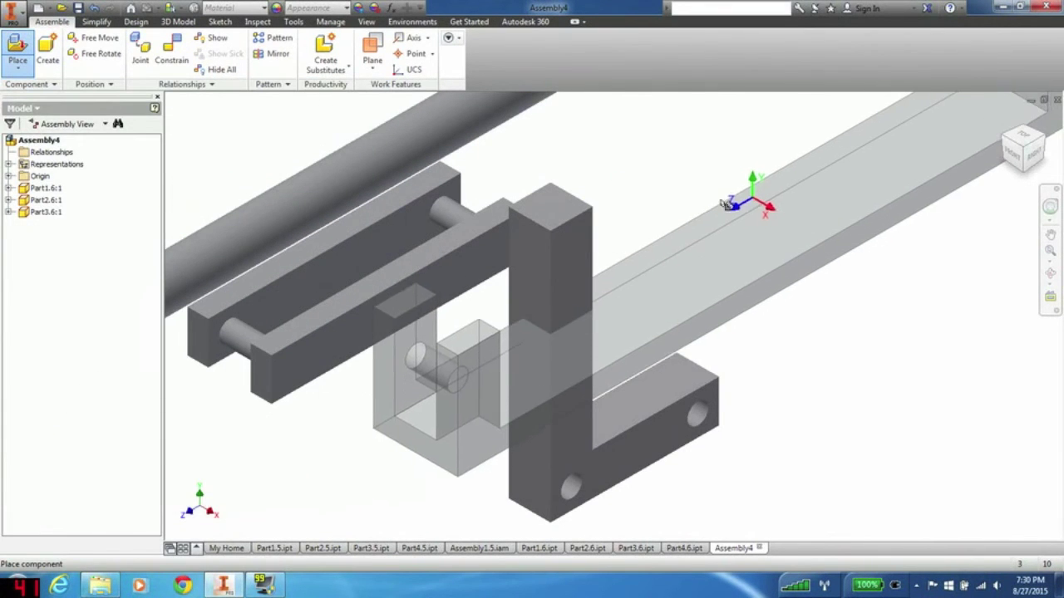
right_click(600, 147)
click(645, 153)
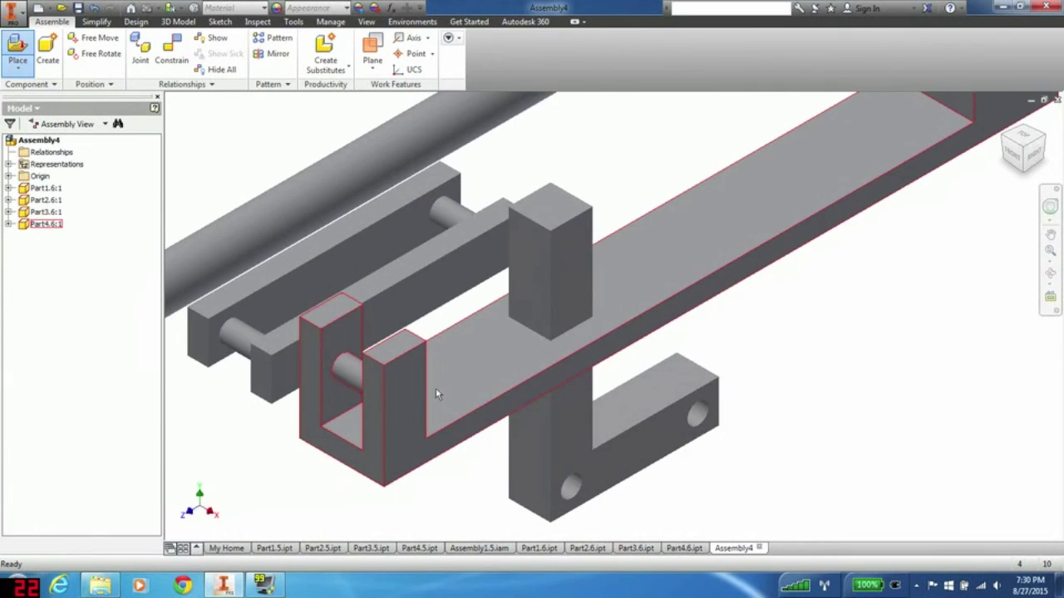
- Move Part1.6 well clear of the base and shift Part4.6 away from the other parts
scroll(427, 389, up, 3)
drag(586, 416, 997, 307)
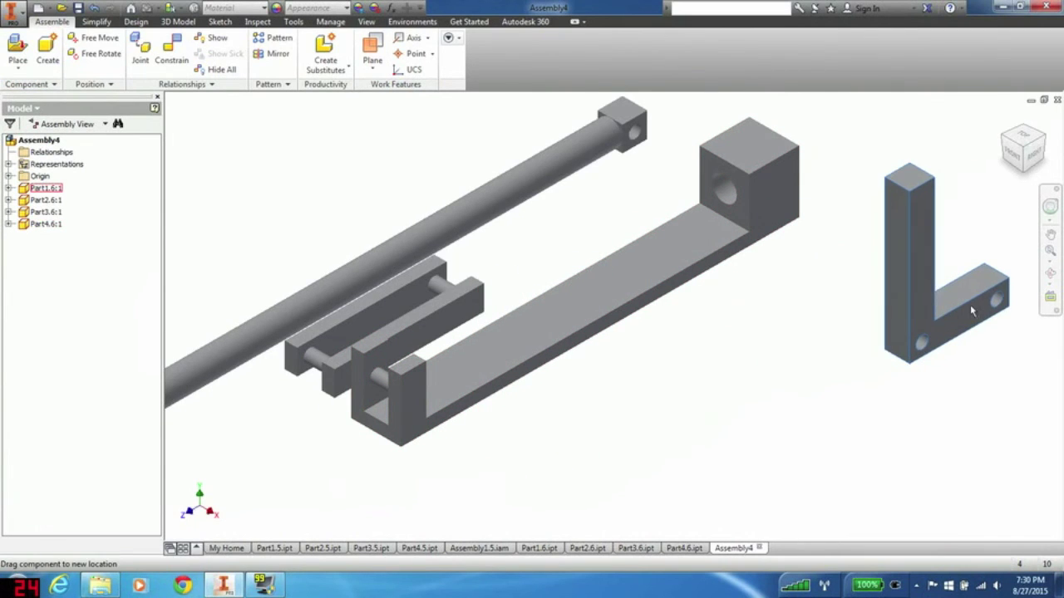
drag(570, 363, 665, 416)
click(665, 416)
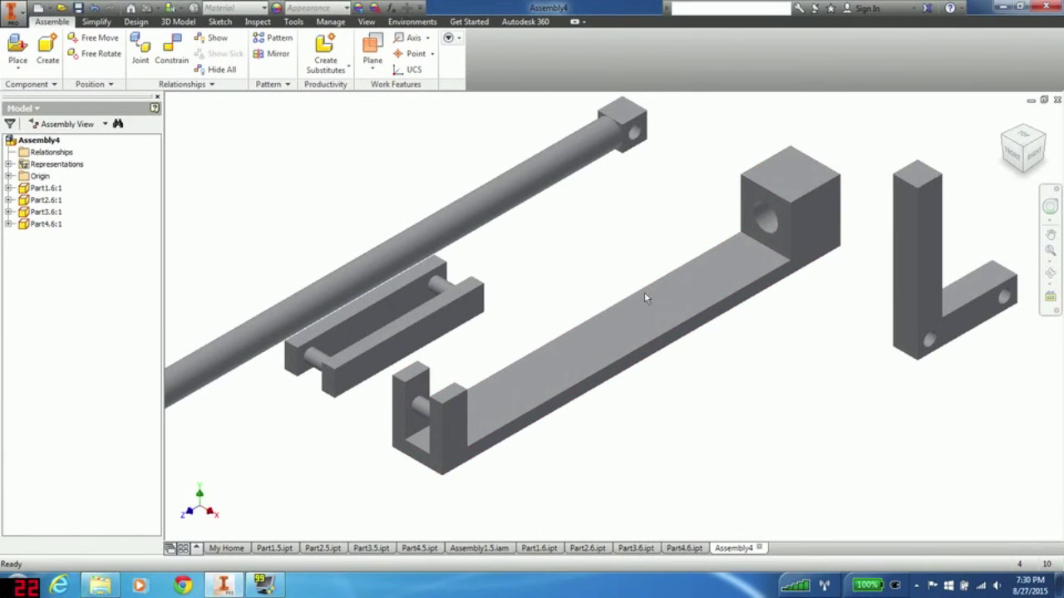
- Ground Part4.6 and try to move it to check that it is fixed in place
click(657, 366)
right_click(609, 317)
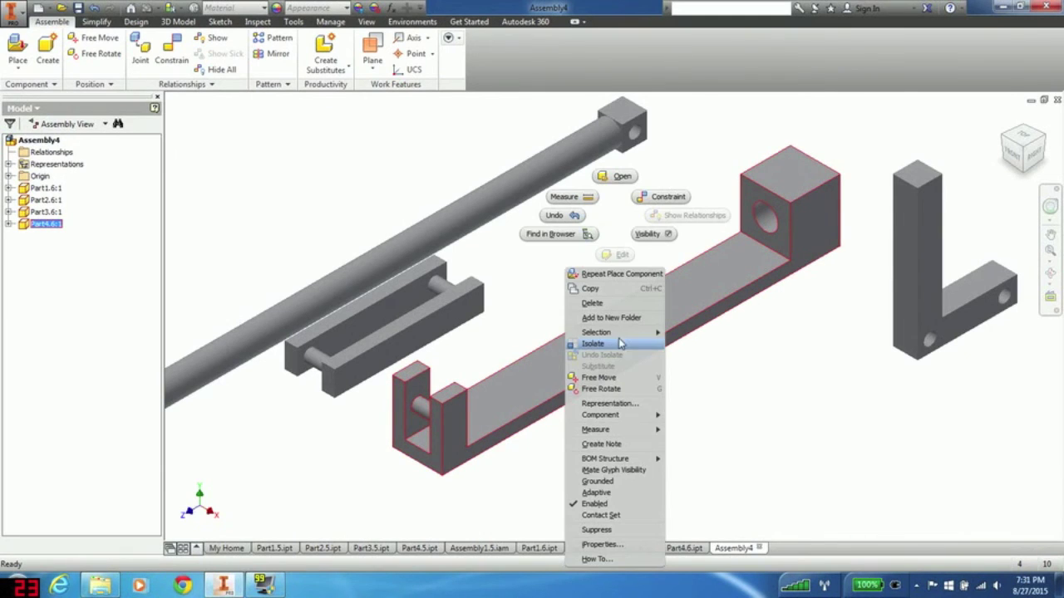
click(597, 482)
drag(648, 358, 691, 404)
drag(651, 347, 687, 439)
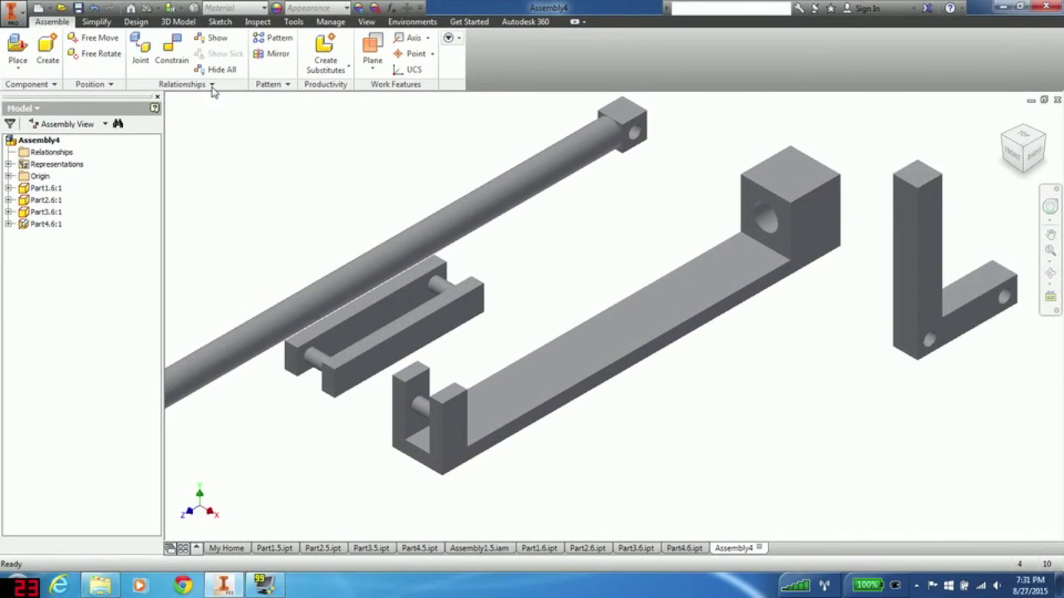
- Mate the hidden back face of the Part1.6 crank with the inner face of Part4.6's fork, using a 0.000 in offset
click(177, 59)
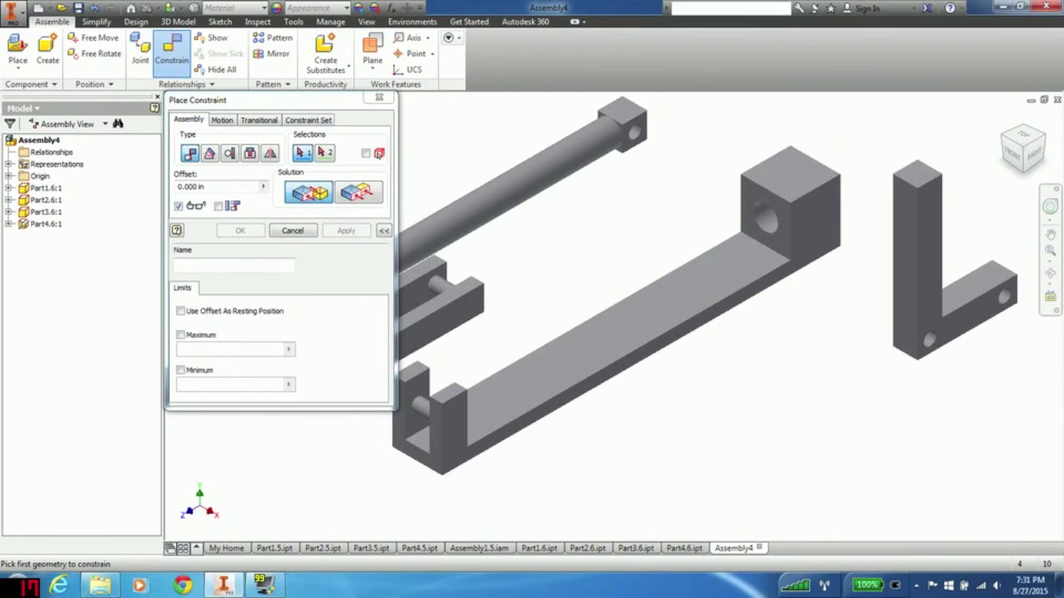
middle_drag(748, 380, 784, 376)
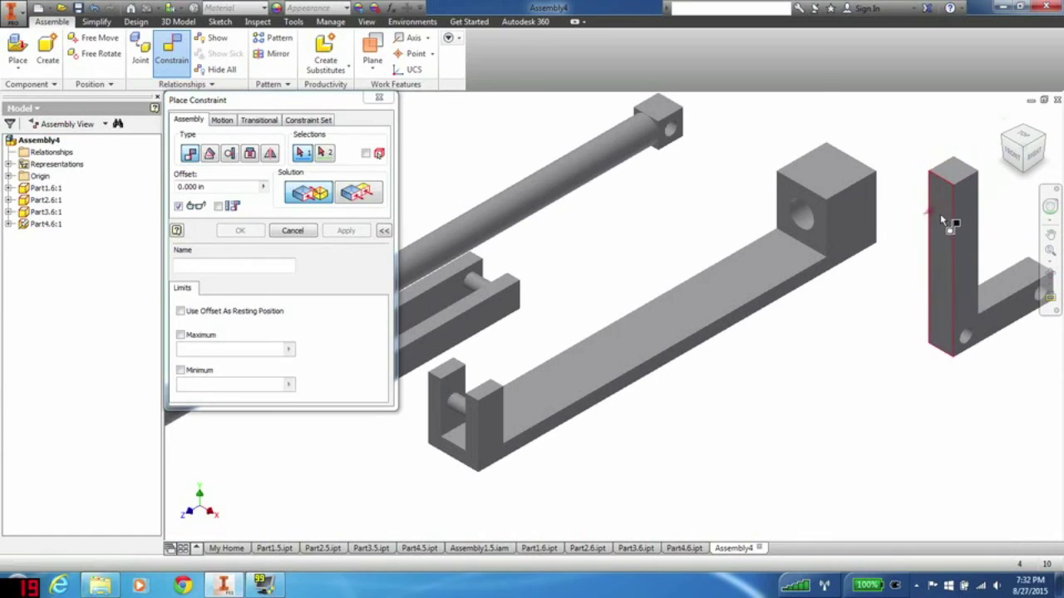
mouse_move(942, 226)
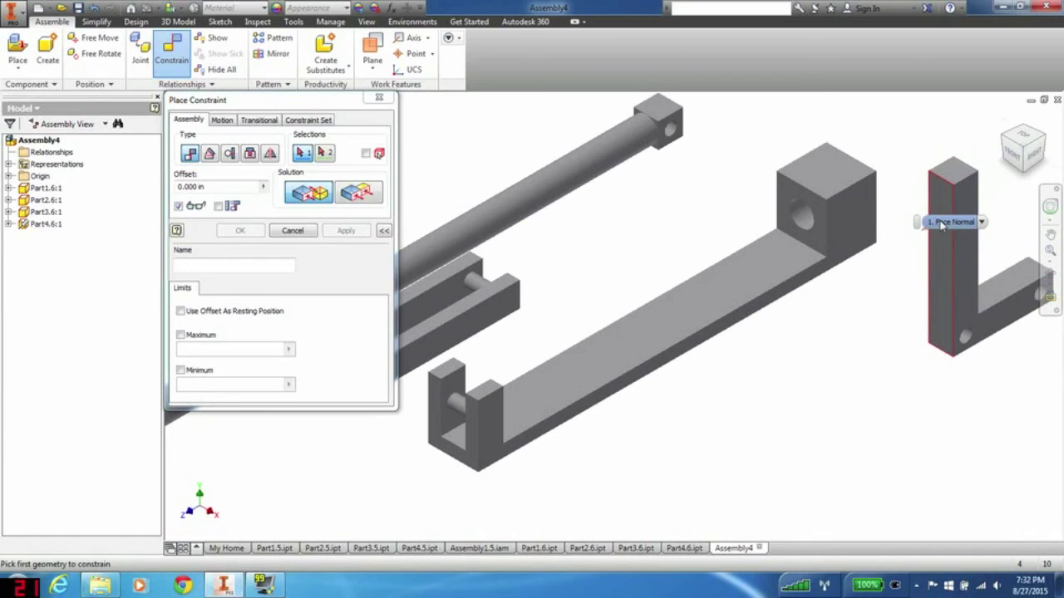
click(981, 223)
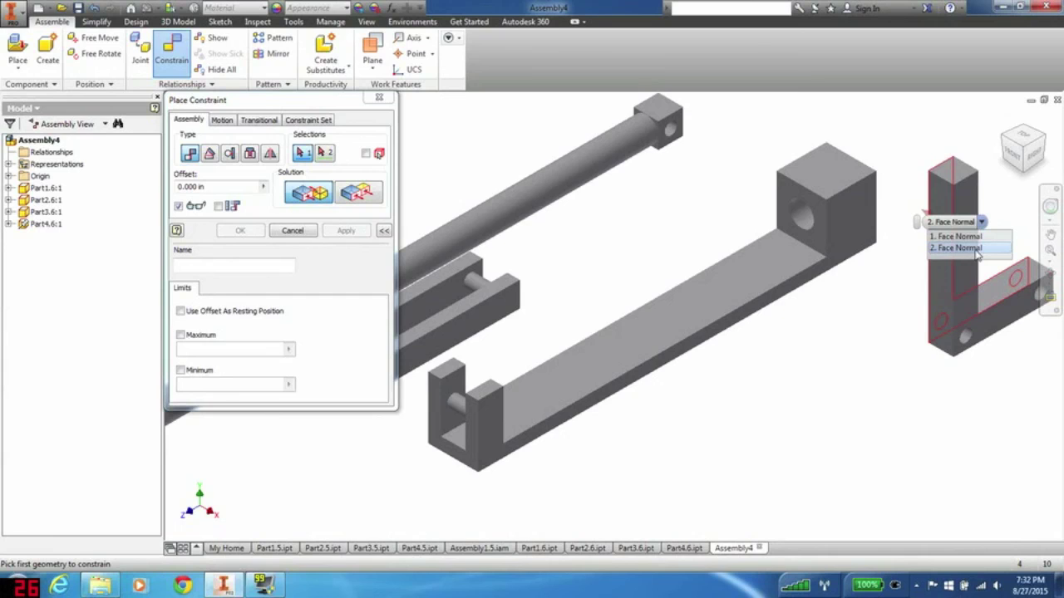
click(977, 248)
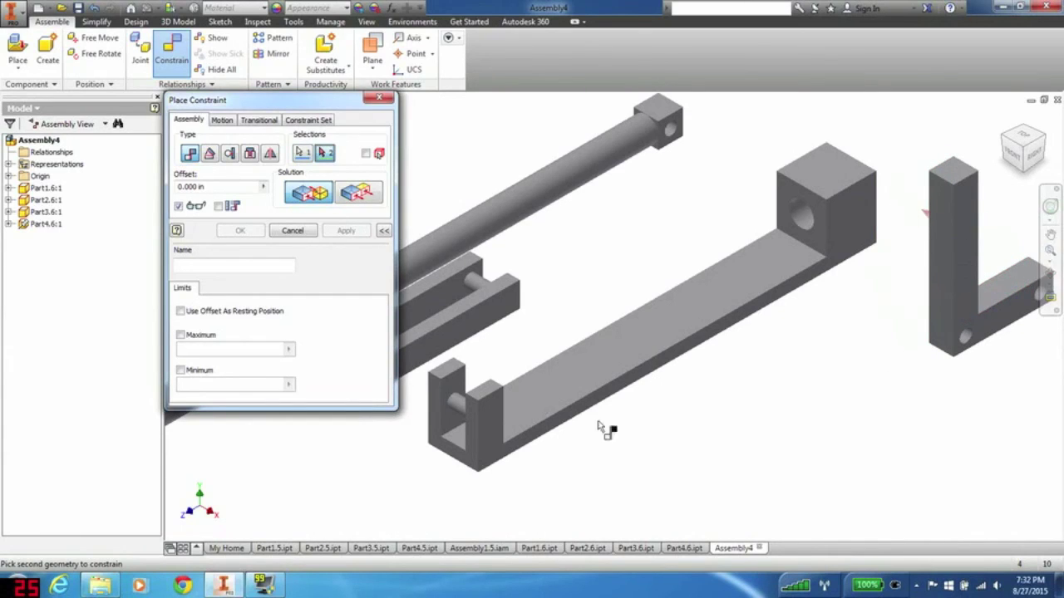
click(465, 381)
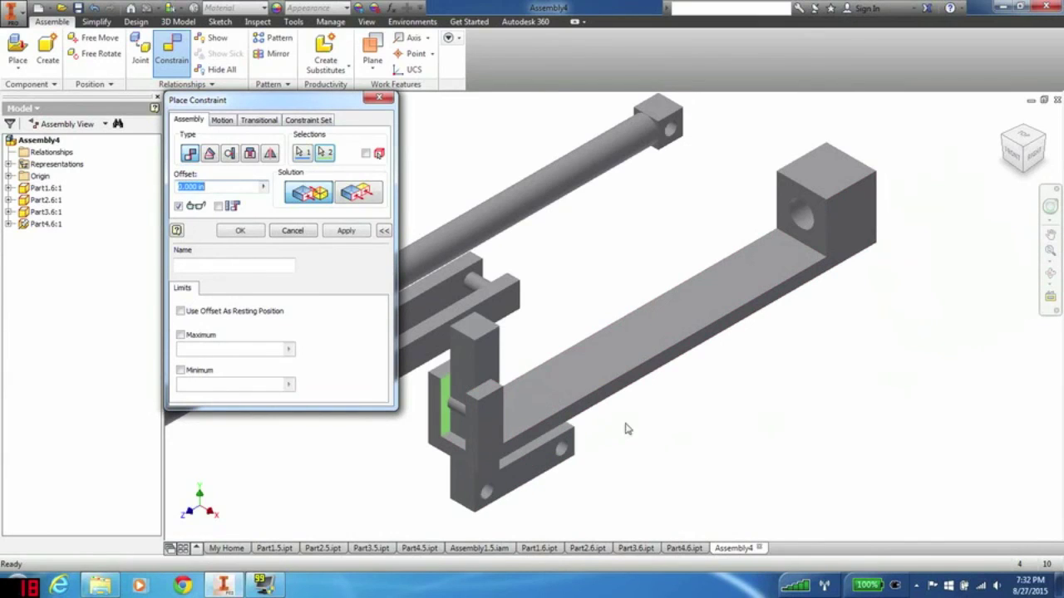
middle_drag(569, 251, 657, 210)
click(346, 230)
- Mate the axis of the crank's corner hole with the axis of the pin in Part4.6's fork
scroll(510, 451, down, 2)
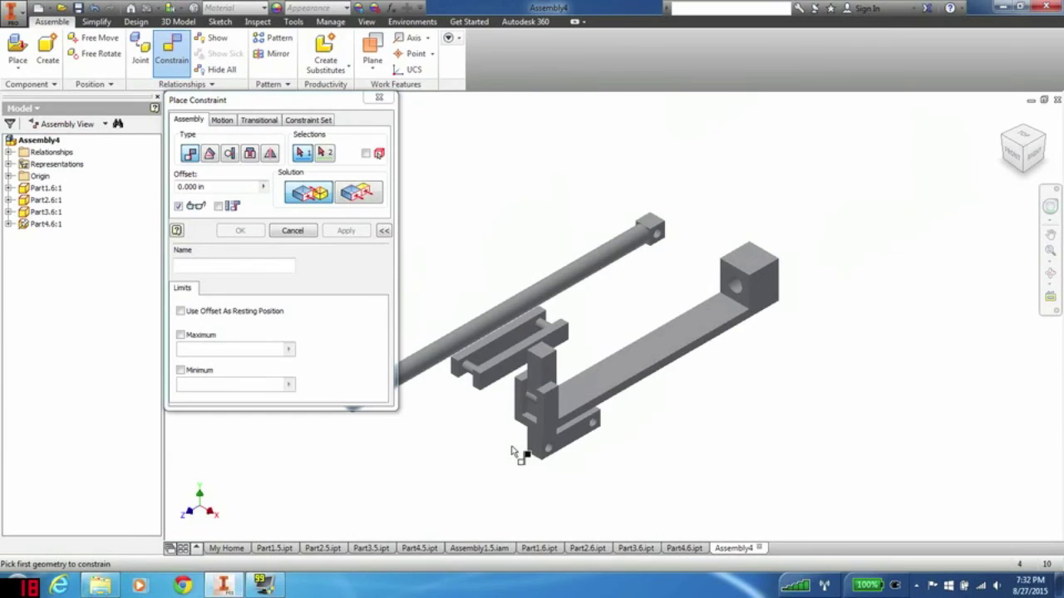
scroll(510, 452, up, 5)
click(641, 459)
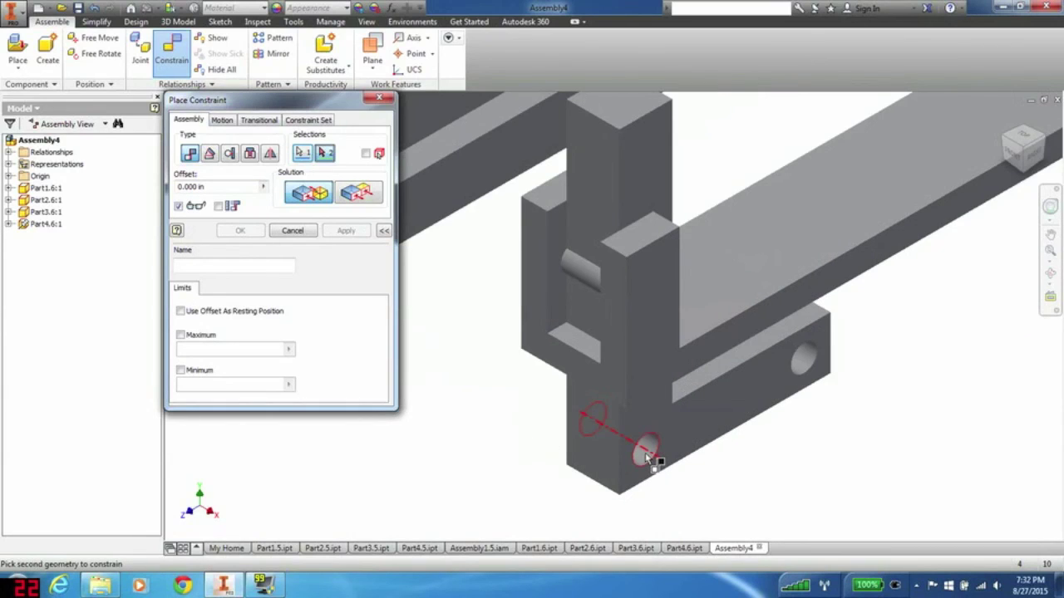
click(582, 278)
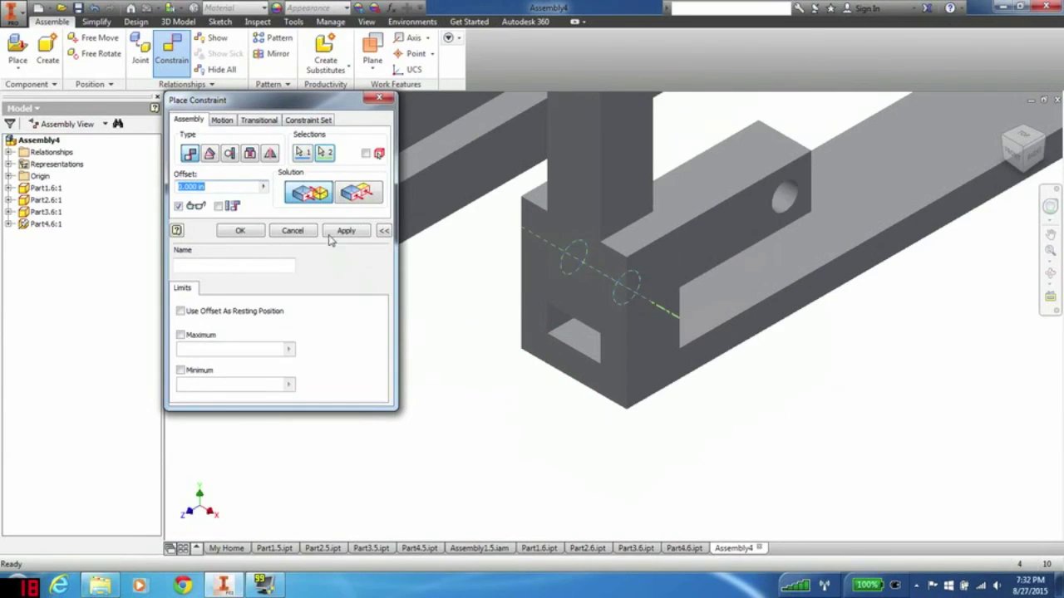
click(349, 235)
- Mate the crank's side face with an inner face of Part2.6 so the link straddles the crank, at 0.000 in offset
middle_drag(479, 266, 557, 393)
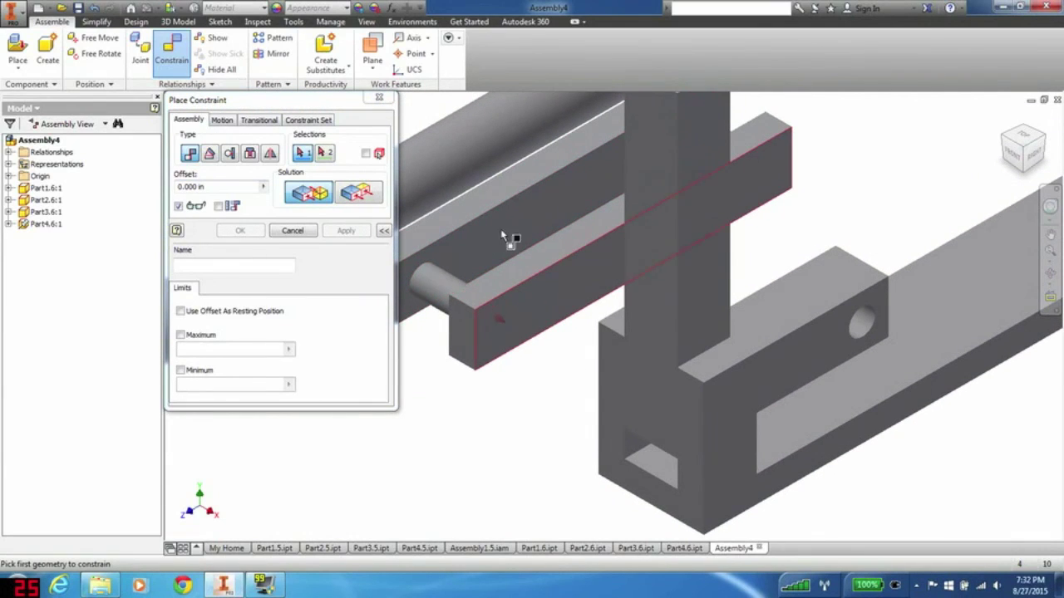
click(708, 301)
middle_drag(708, 301, 735, 306)
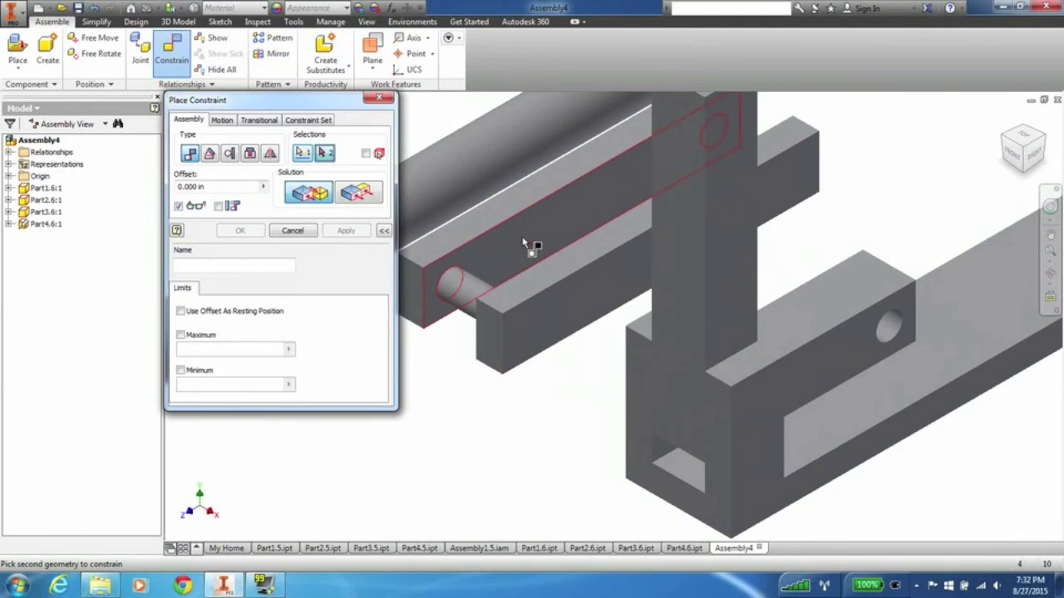
click(812, 377)
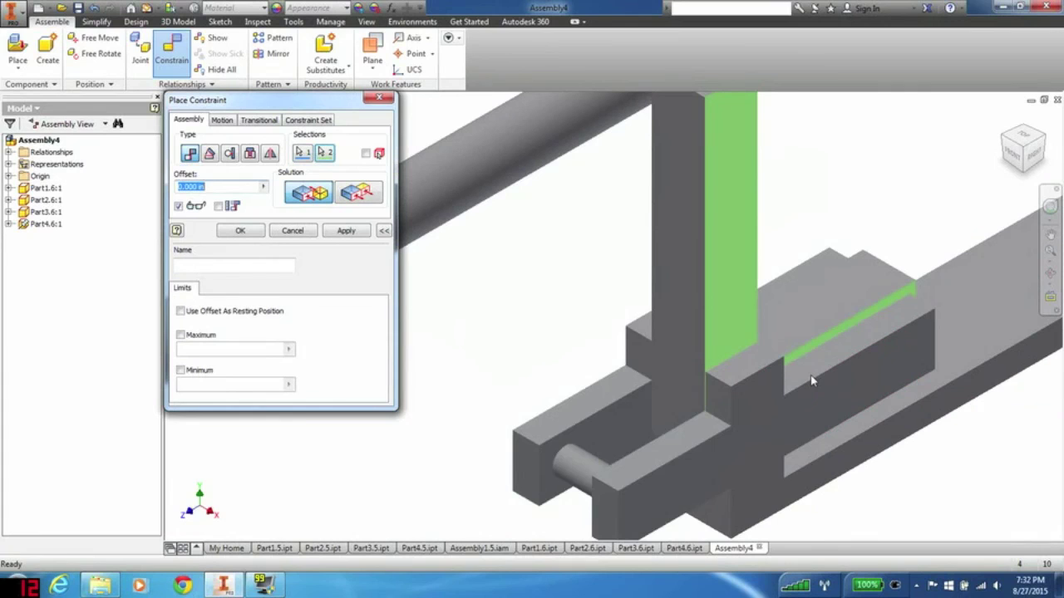
click(345, 231)
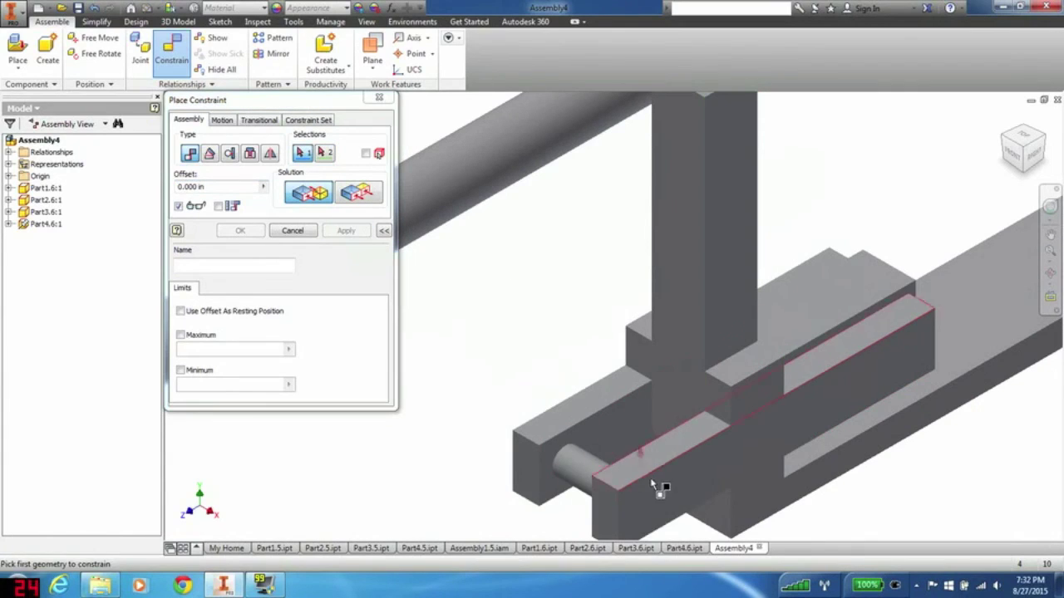
- Mate the axis of Part2.6's near pin with the axis of the hole at the end of the crank's short arm
click(598, 474)
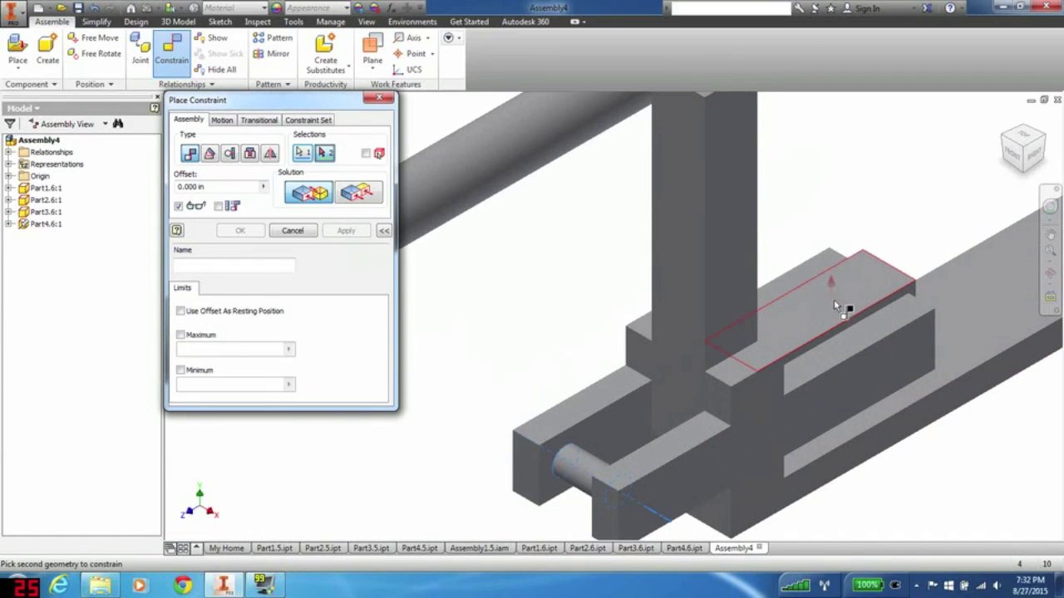
click(887, 330)
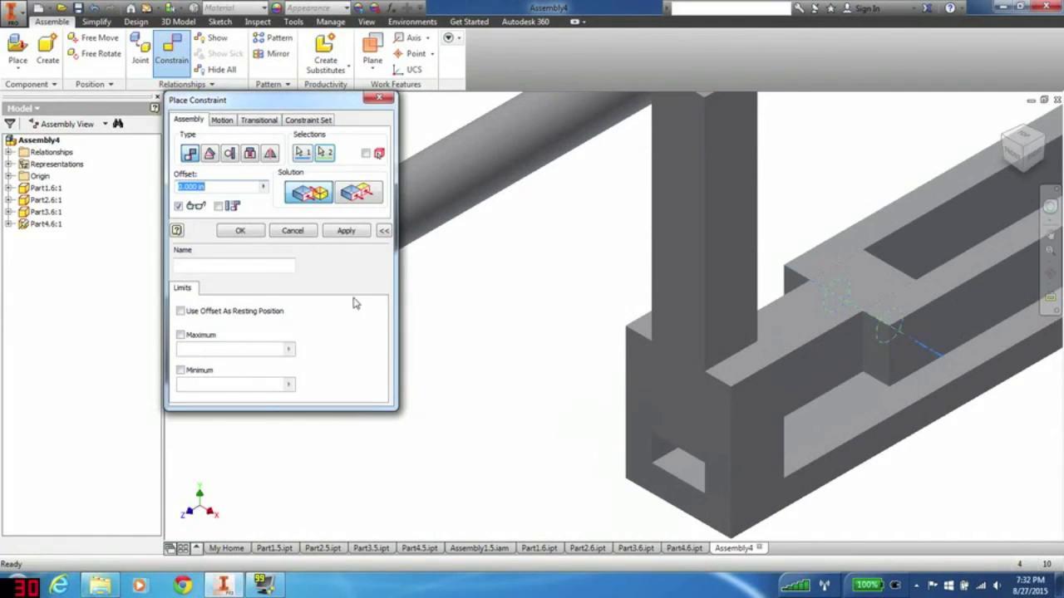
click(345, 231)
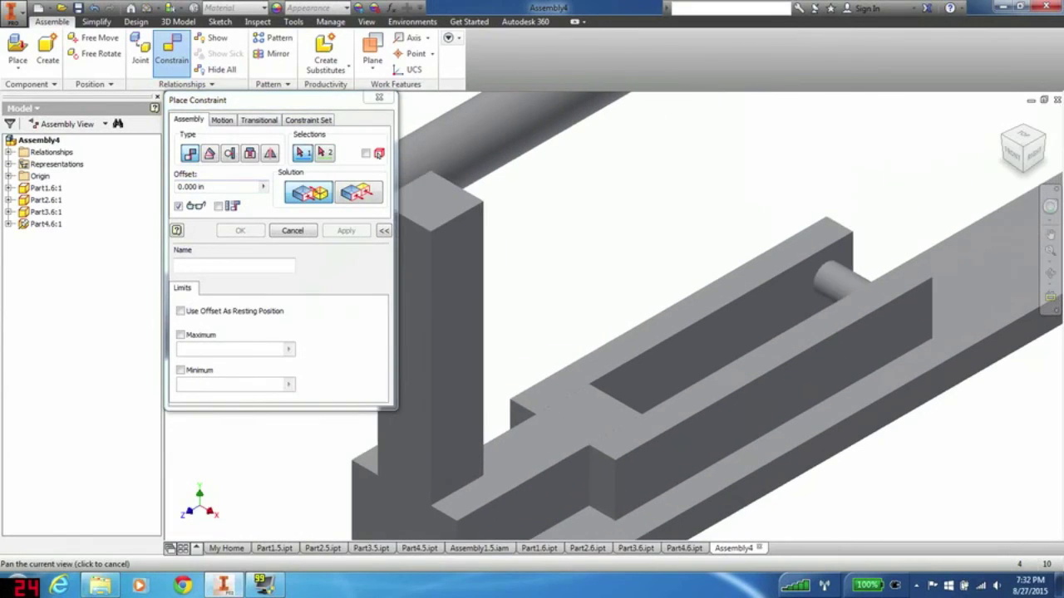
- Examine the rod, link and base block, and compare them with how the rod is connected in Assembly1.5
scroll(662, 304, down, 4)
middle_drag(731, 214, 681, 260)
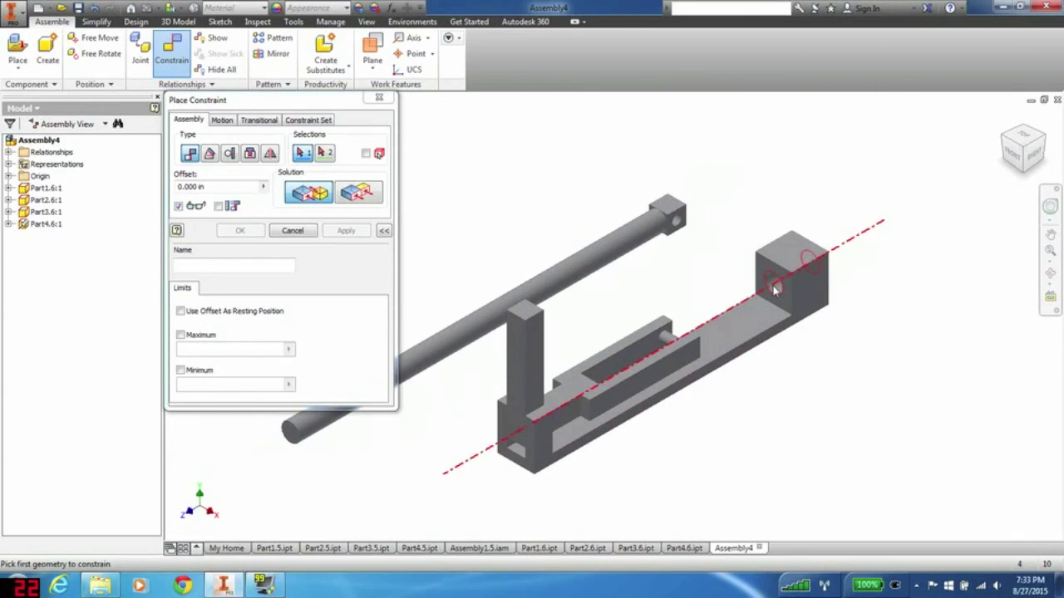
mouse_move(774, 288)
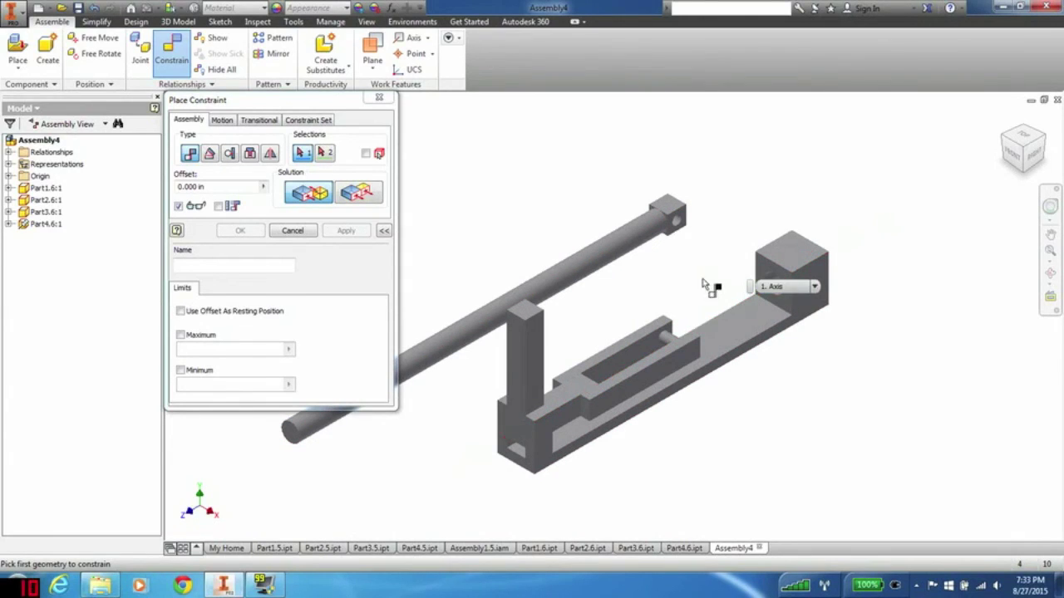
scroll(746, 250, down, 3)
scroll(742, 238, up, 5)
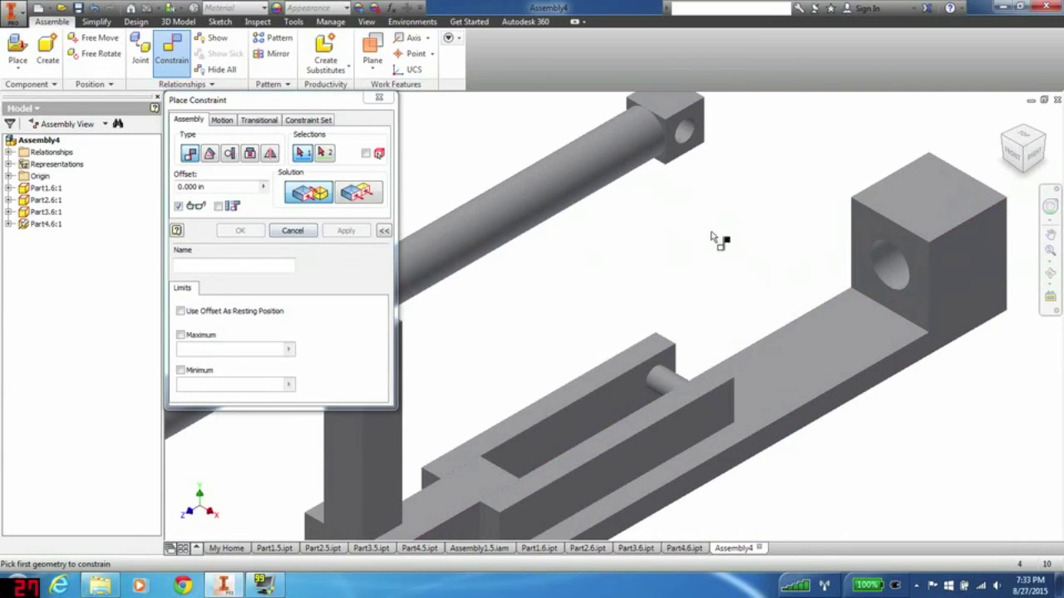
middle_drag(588, 206, 651, 191)
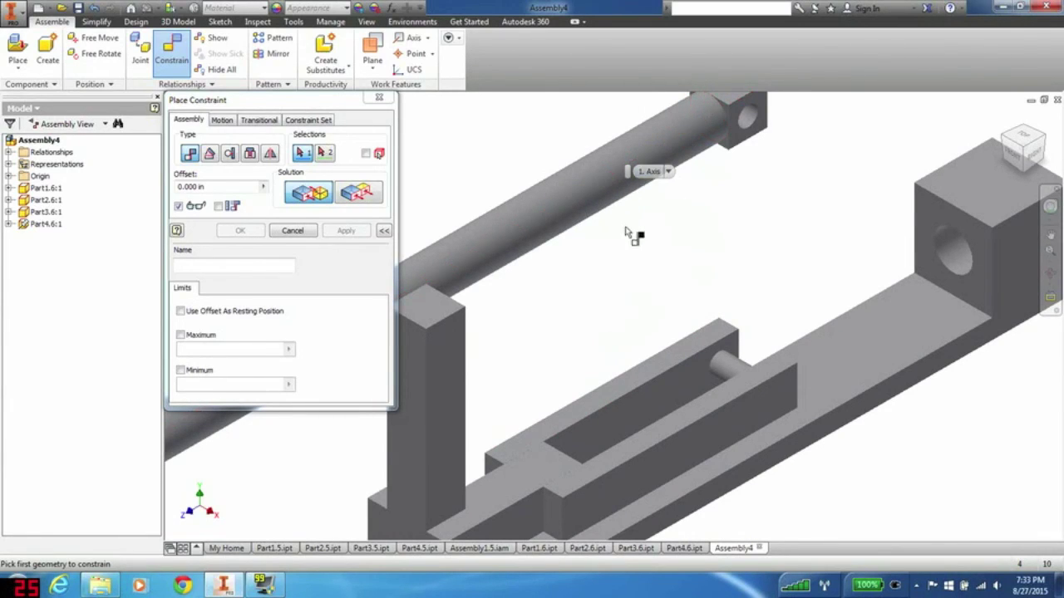
click(488, 551)
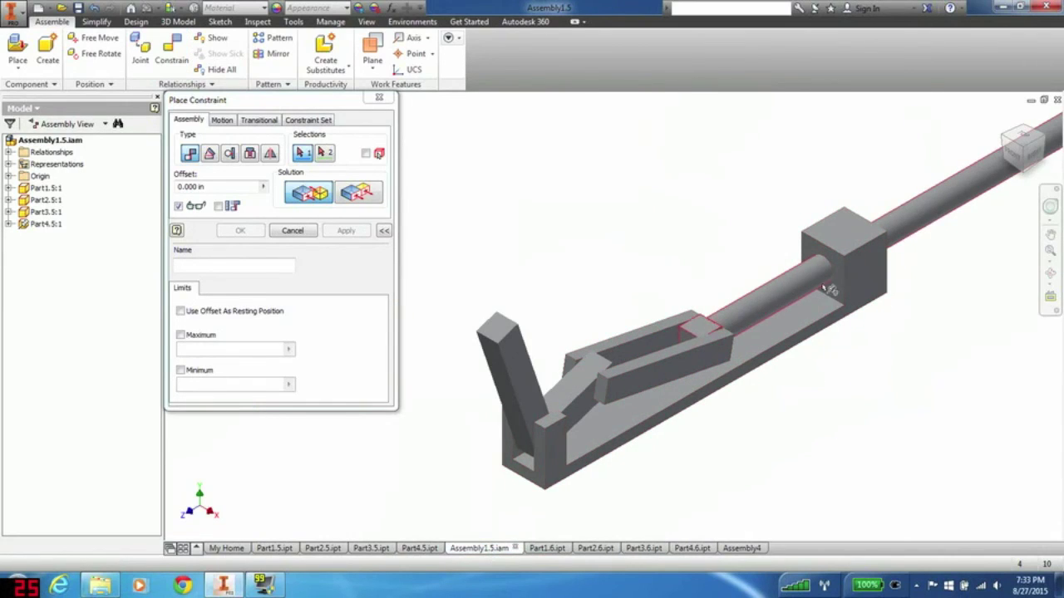
click(743, 550)
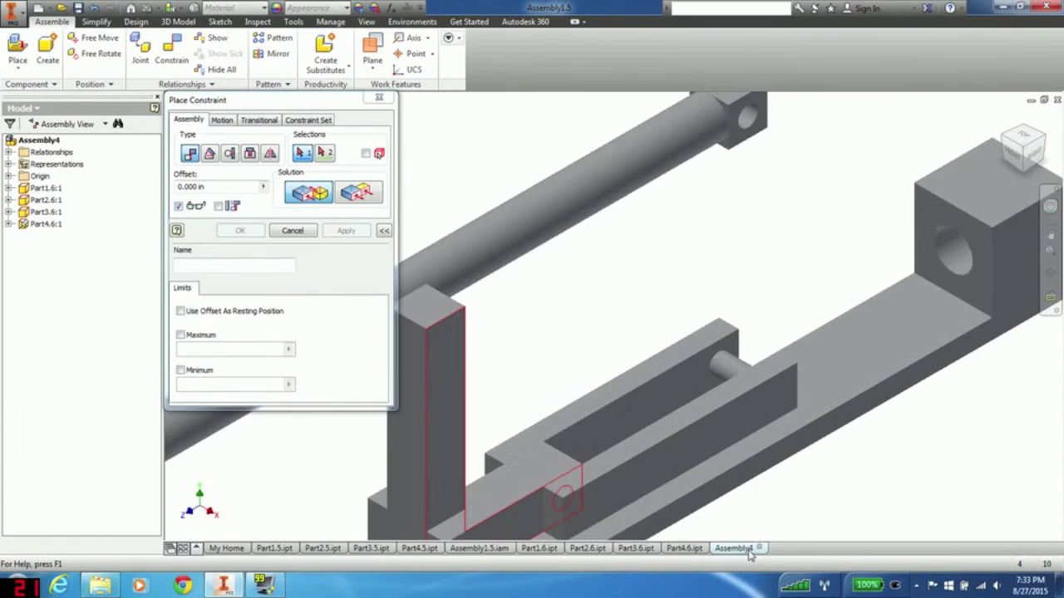
- Mate the axis of the cross hole in Part3.6's square end with the axis of Part2.6's free pin
middle_drag(646, 245, 642, 271)
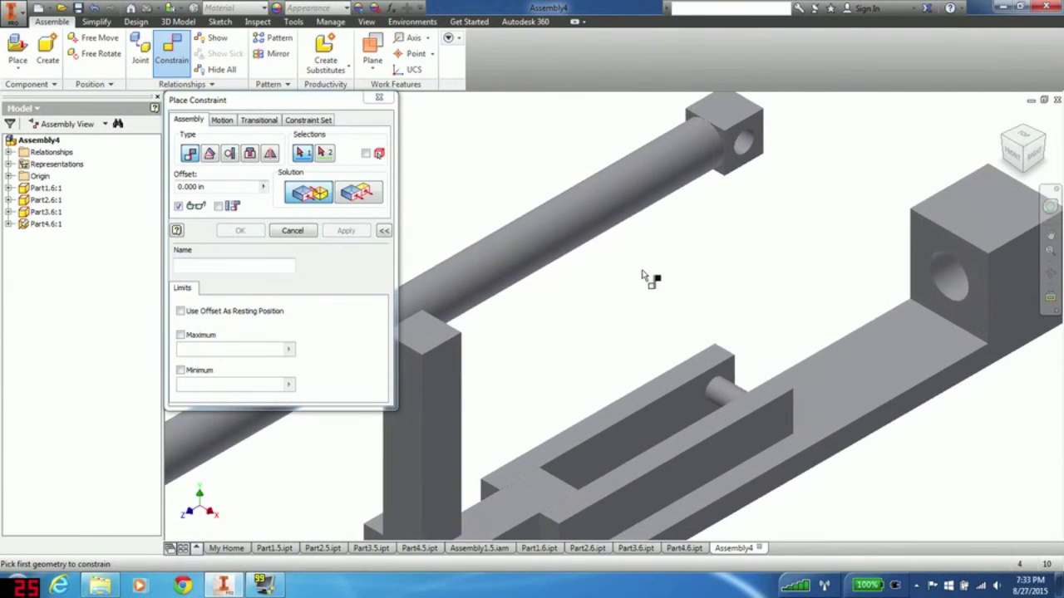
click(747, 145)
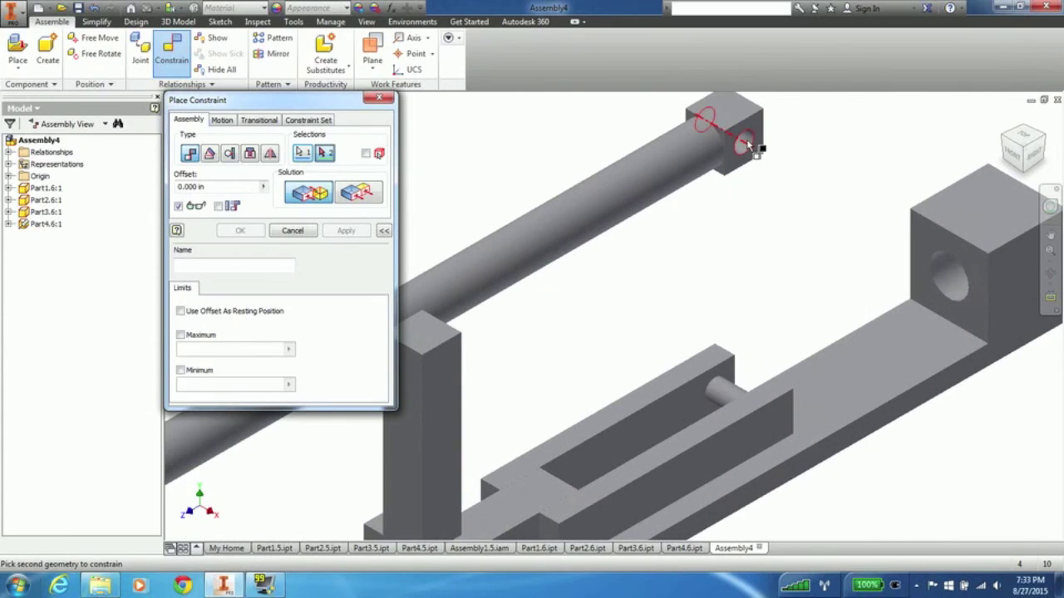
click(728, 394)
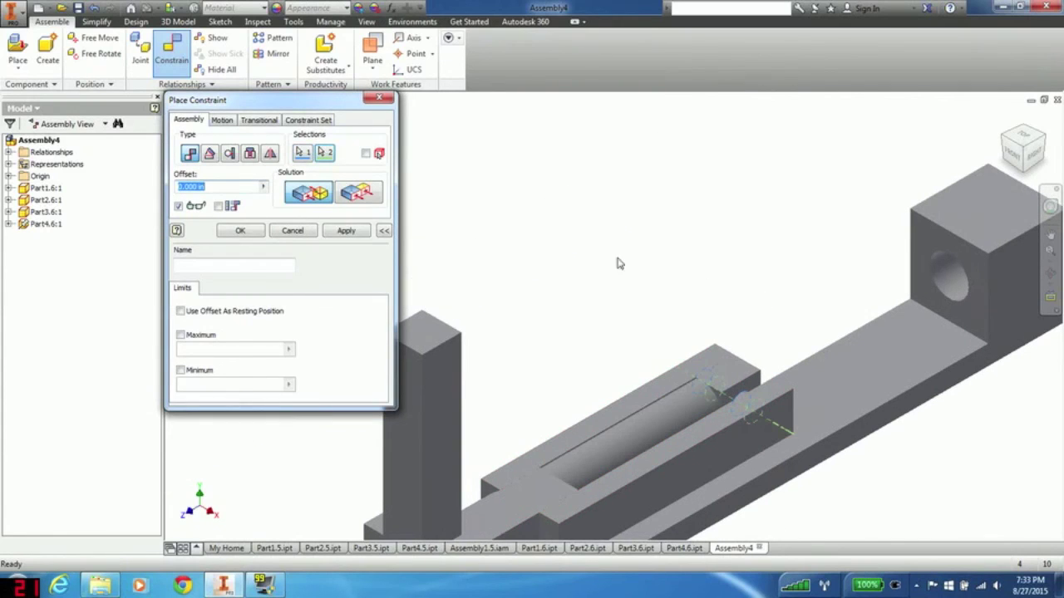
click(237, 235)
- Swing the Part3.6 rod and the link around so the rod points towards the base's block end
middle_drag(565, 310, 654, 159)
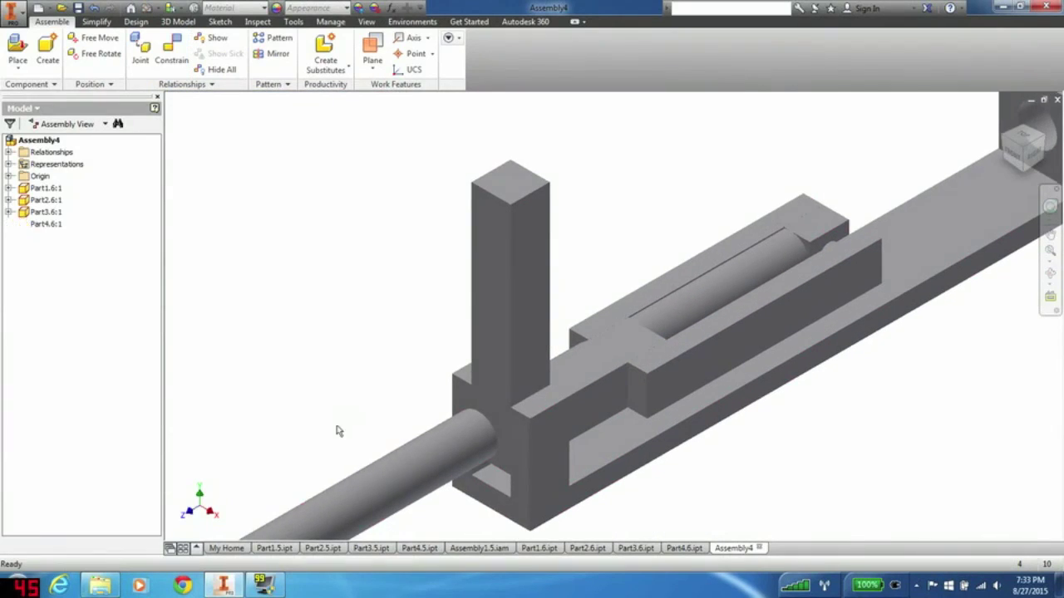
scroll(337, 427, down, 4)
scroll(355, 433, up, 5)
drag(344, 516, 921, 456)
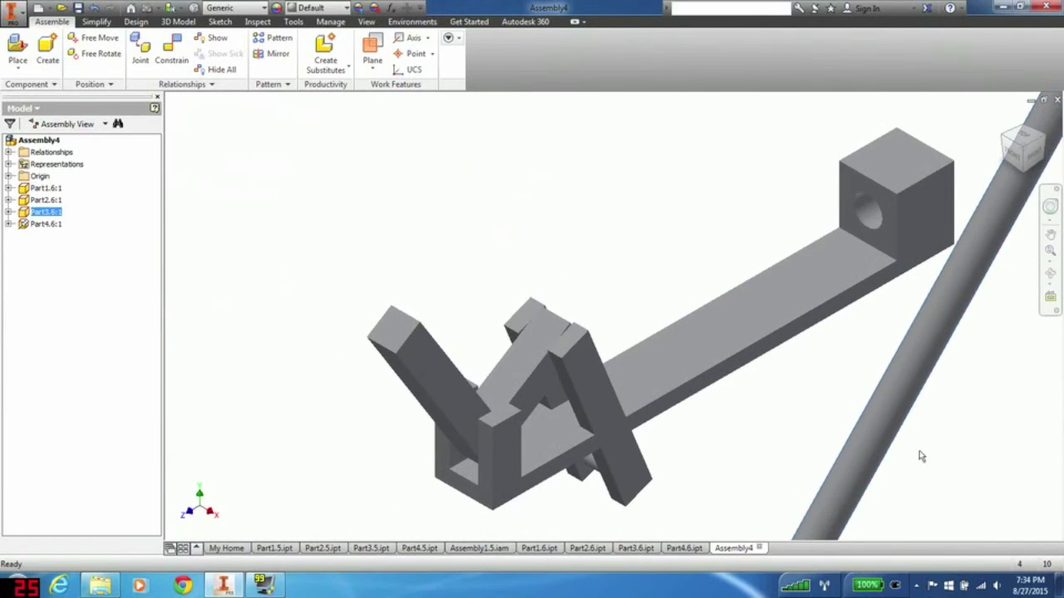
drag(847, 484, 919, 327)
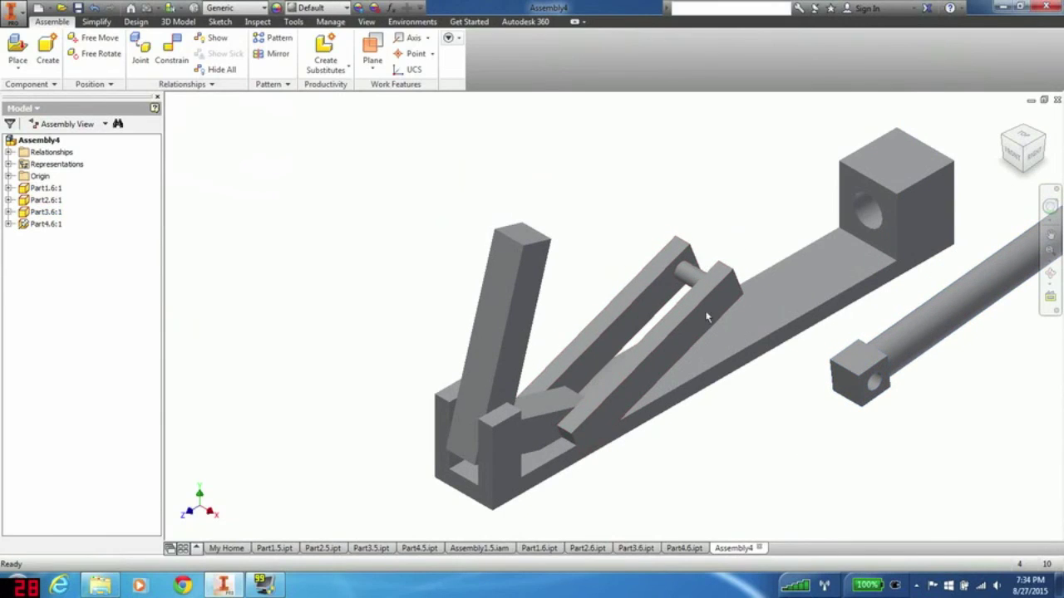
drag(938, 330, 777, 297)
- Mate the centre axis of the Part3.6 rod with the axis of the hole in Part4.6's end block
key(c)
click(939, 306)
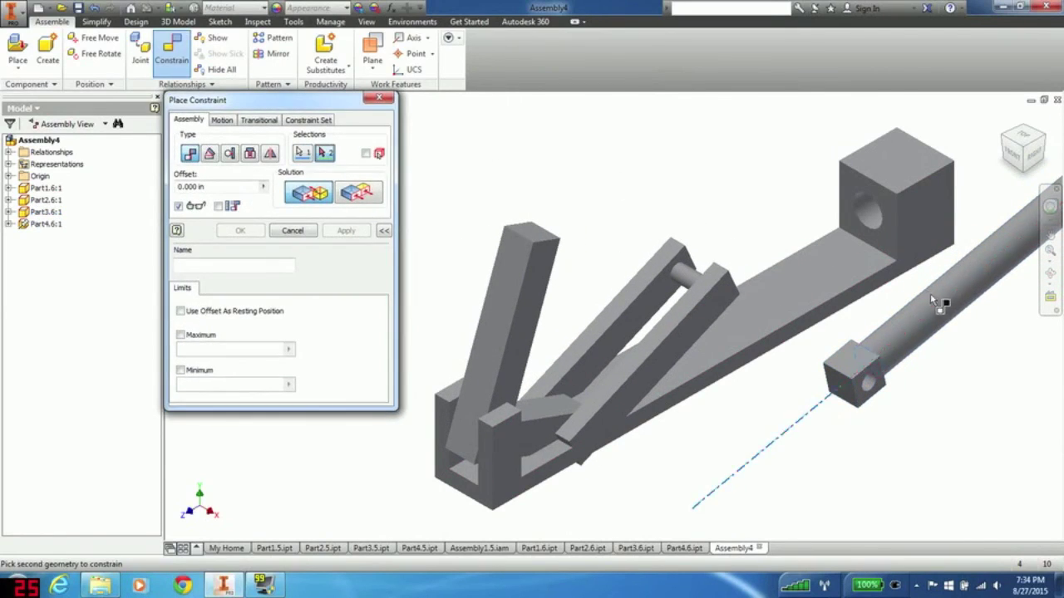
click(870, 216)
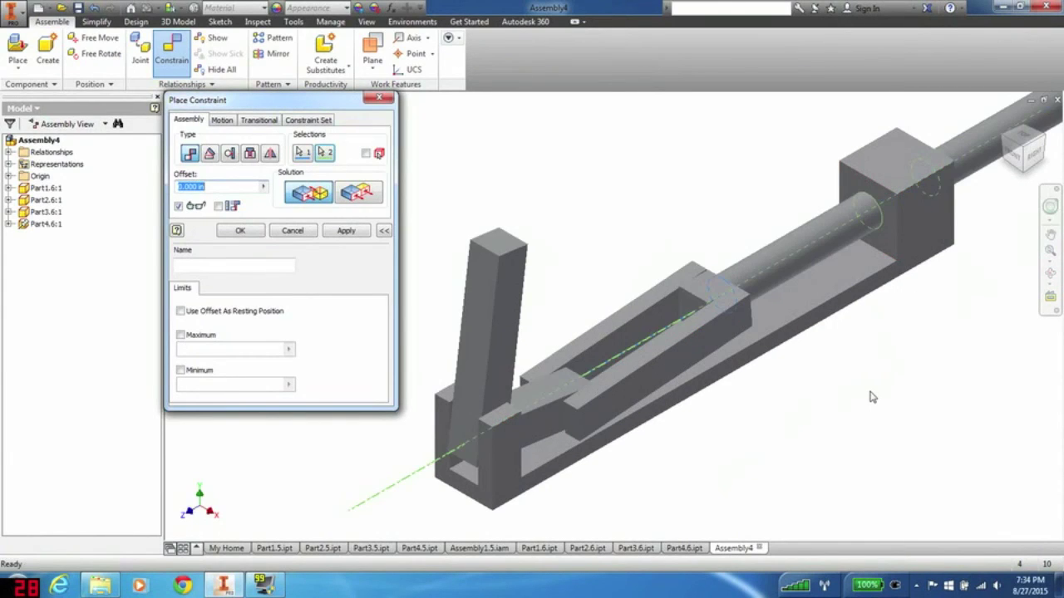
click(239, 232)
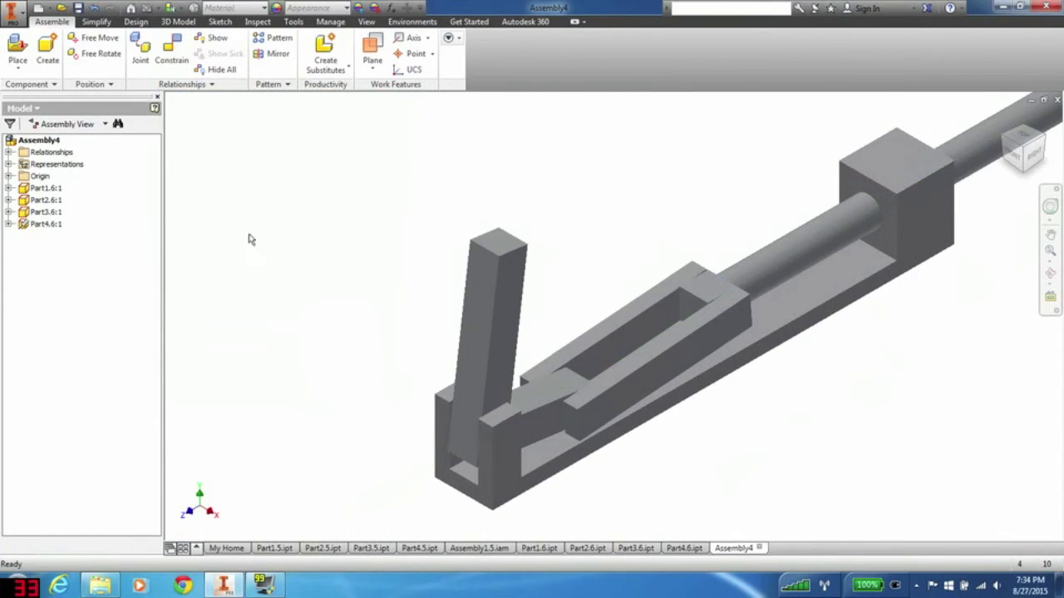
- Move the crank handle, link and rod back and forth to test the motion of the assembled linkage
scroll(397, 368, up, 3)
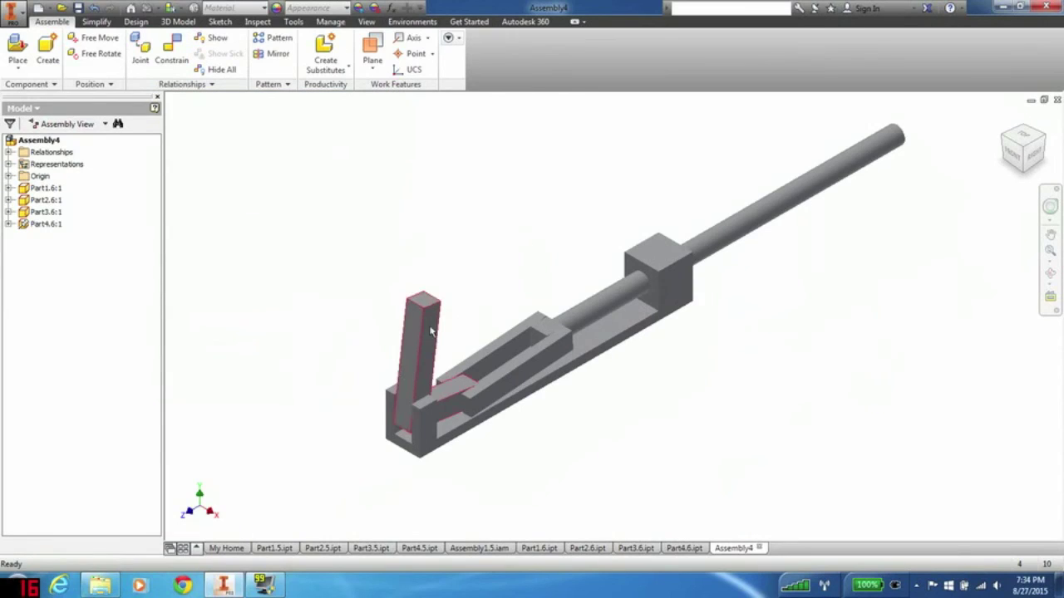
mouse_move(410, 319)
mouse_down()
mouse_move(342, 381)
mouse_move(320, 428)
mouse_move(408, 295)
mouse_move(333, 420)
mouse_move(367, 331)
mouse_move(406, 301)
mouse_up()
mouse_move(526, 358)
mouse_down()
mouse_move(493, 378)
mouse_move(543, 351)
mouse_up()
mouse_move(588, 311)
mouse_down()
mouse_move(558, 343)
mouse_move(599, 317)
mouse_up()
click(656, 322)
click(699, 391)
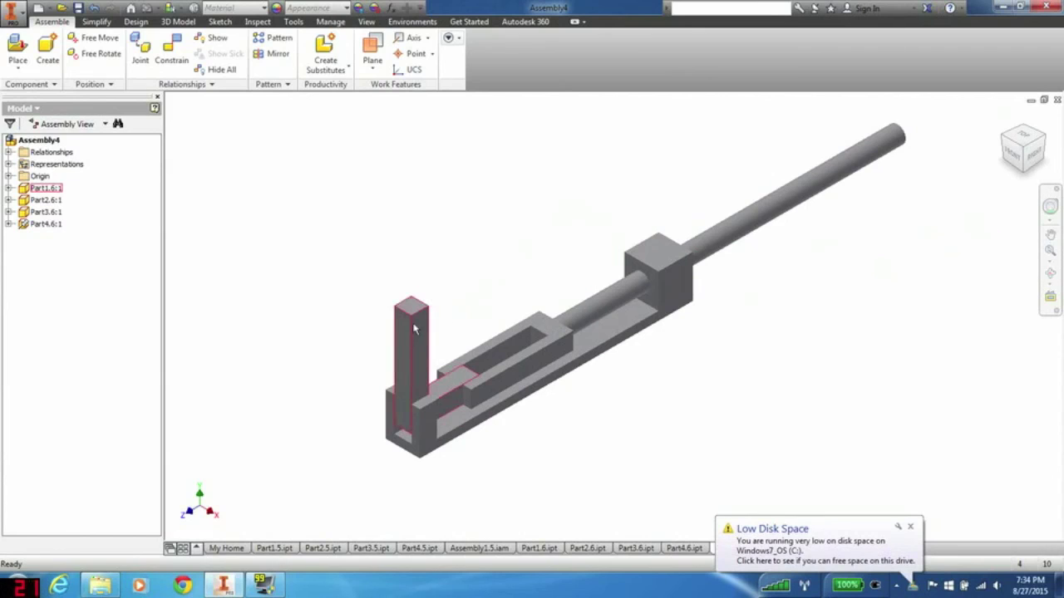
mouse_move(413, 324)
mouse_down()
mouse_move(389, 309)
mouse_move(407, 333)
mouse_up()
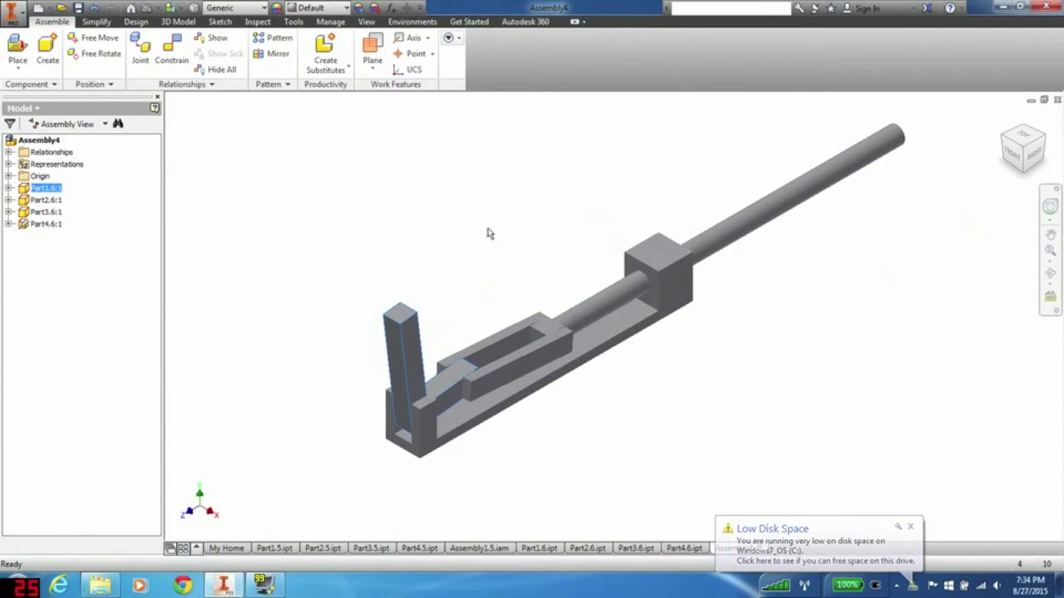